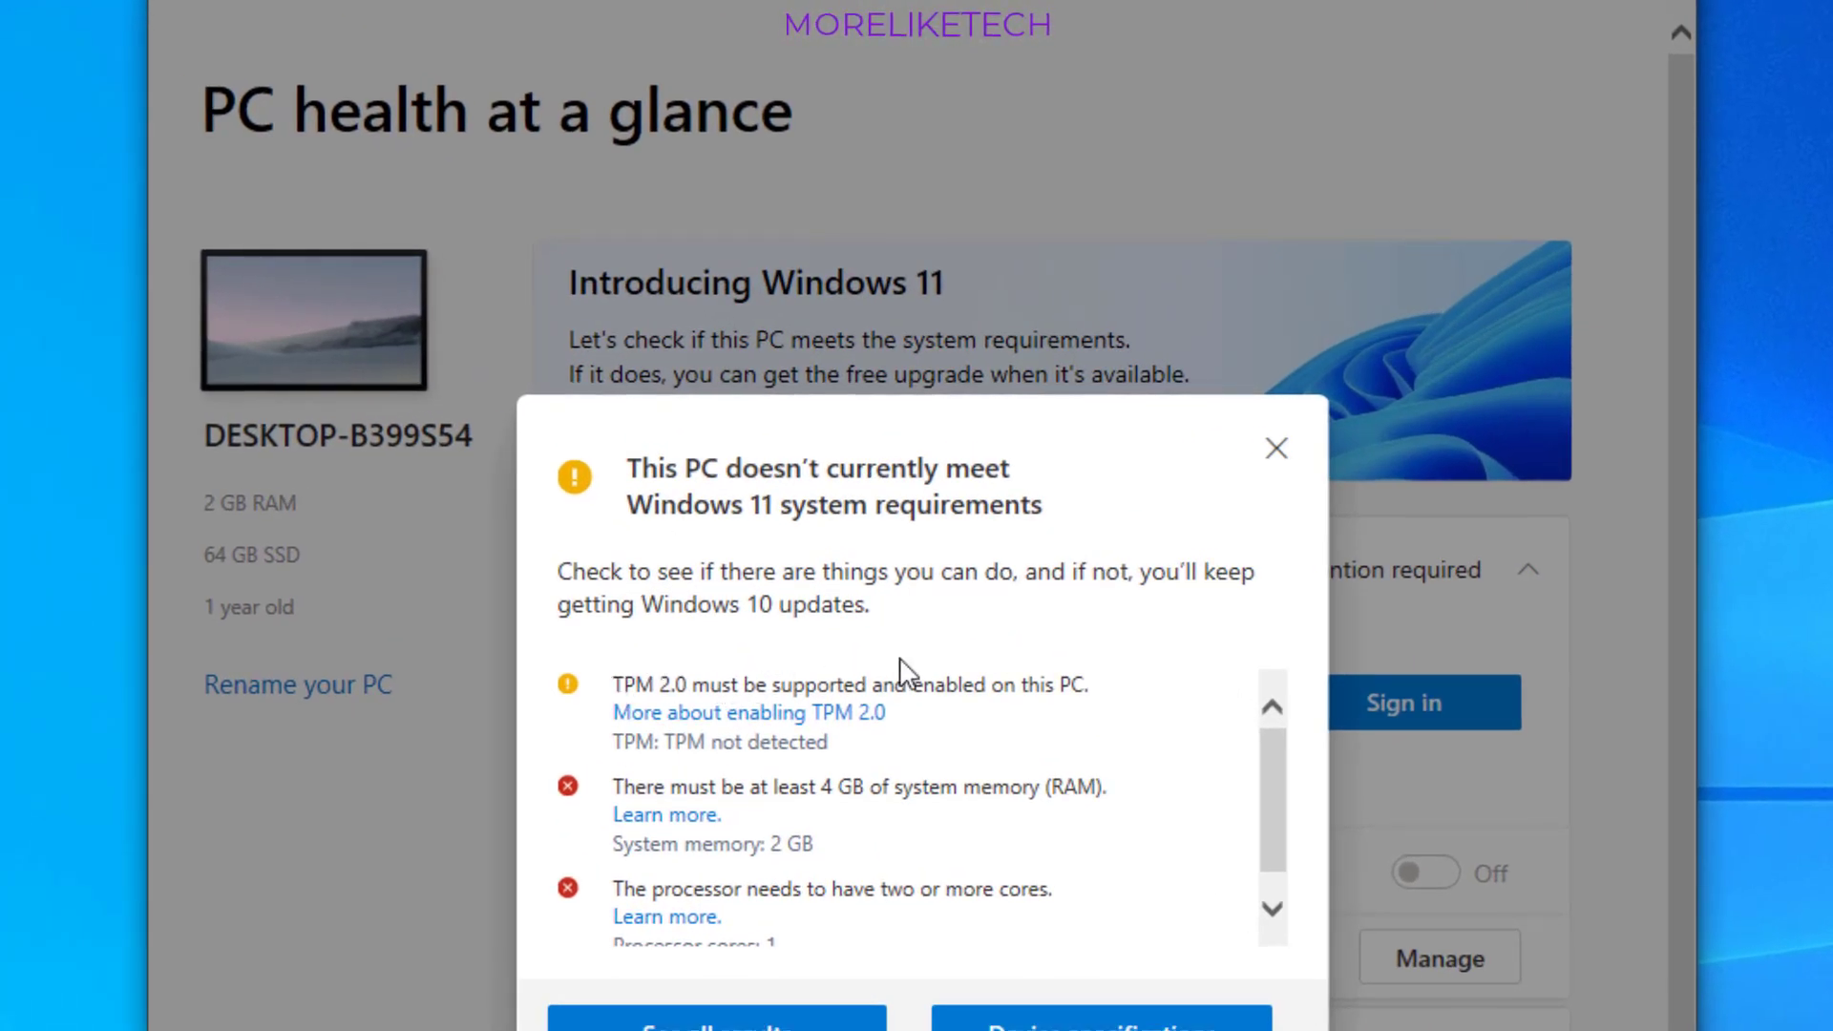
- Examine the system memory and processor core requirements in the Windows 11 compatibility results
drag(614, 787, 773, 787)
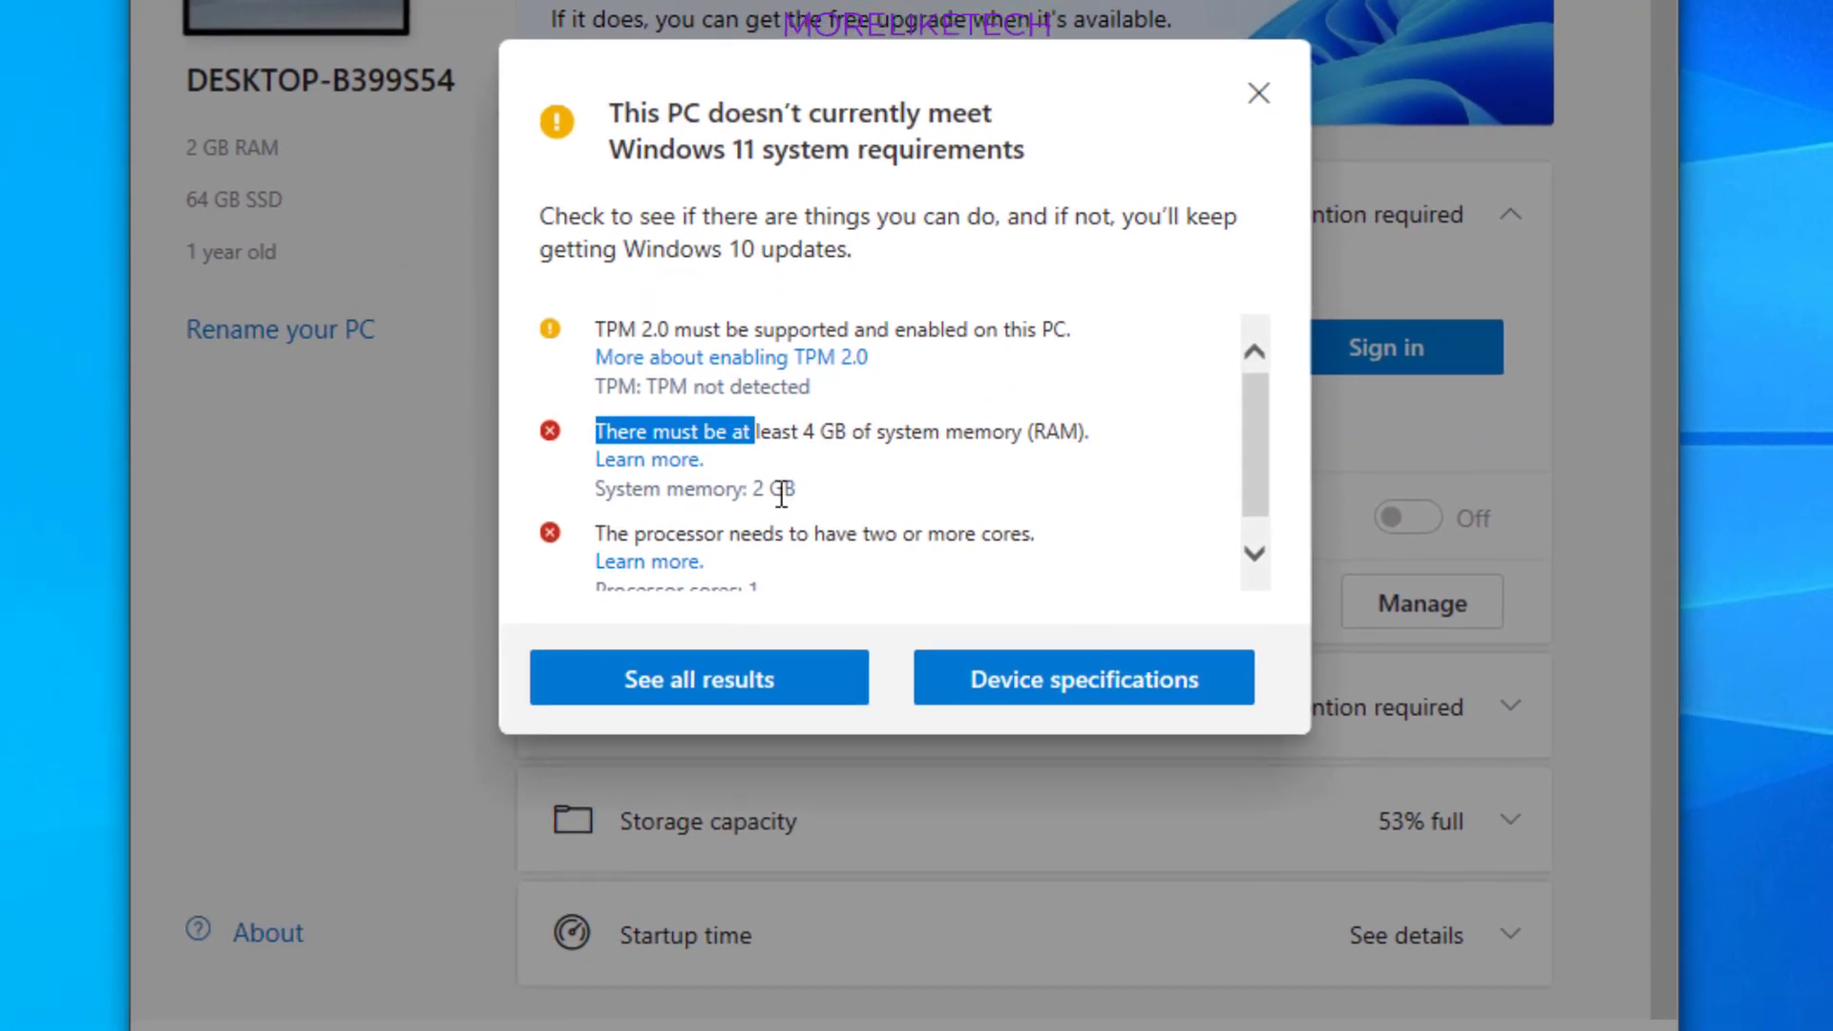
drag(754, 491, 819, 494)
scroll(818, 494, down, 1)
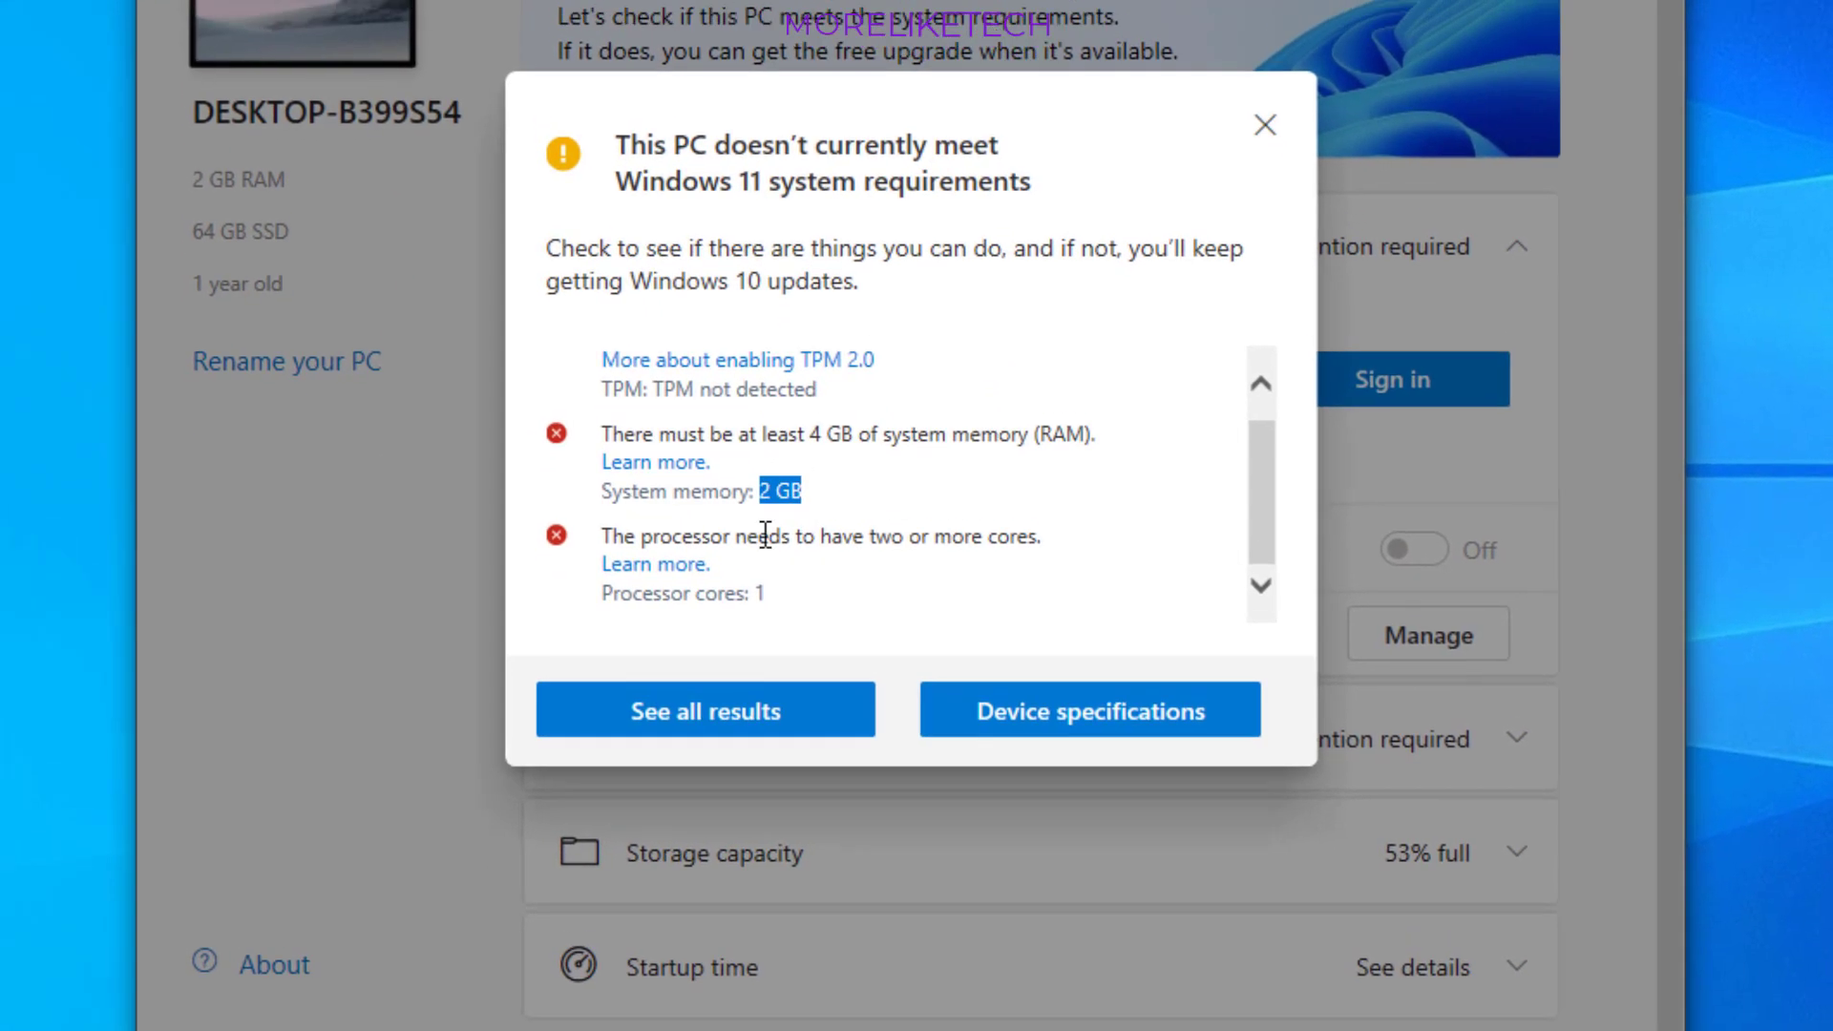
drag(661, 567, 778, 570)
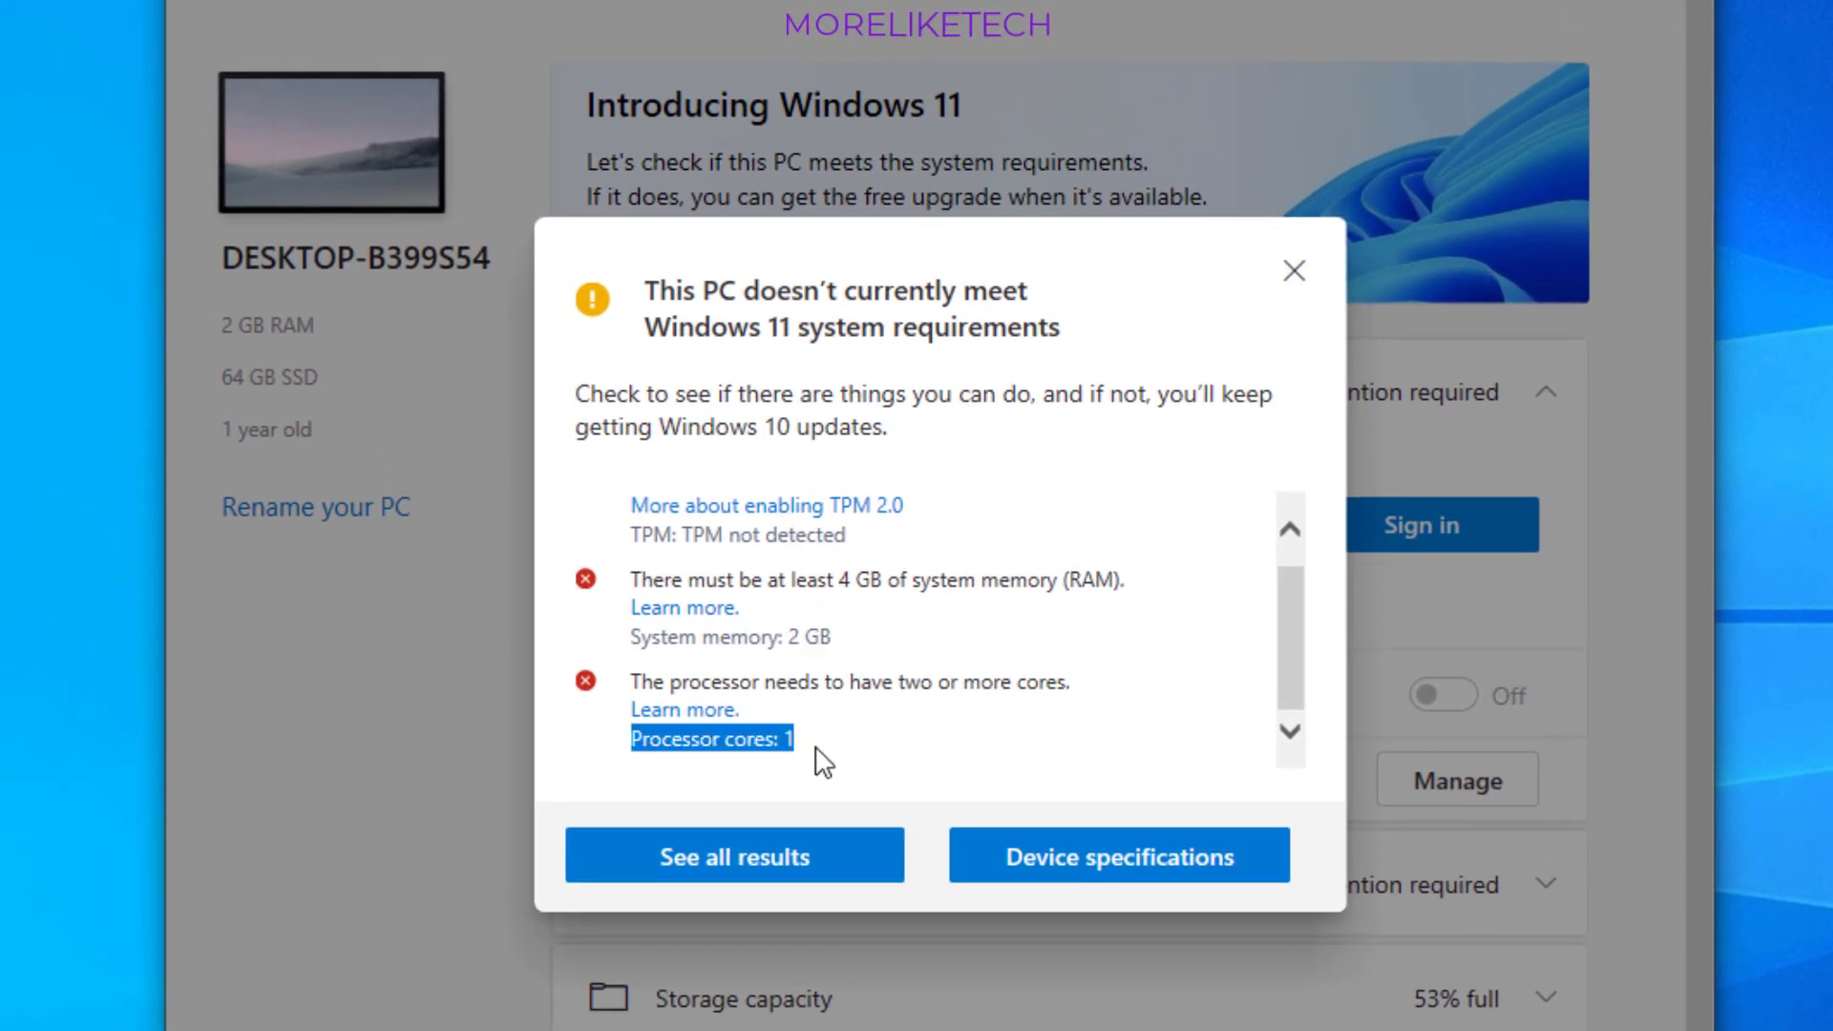
click(813, 750)
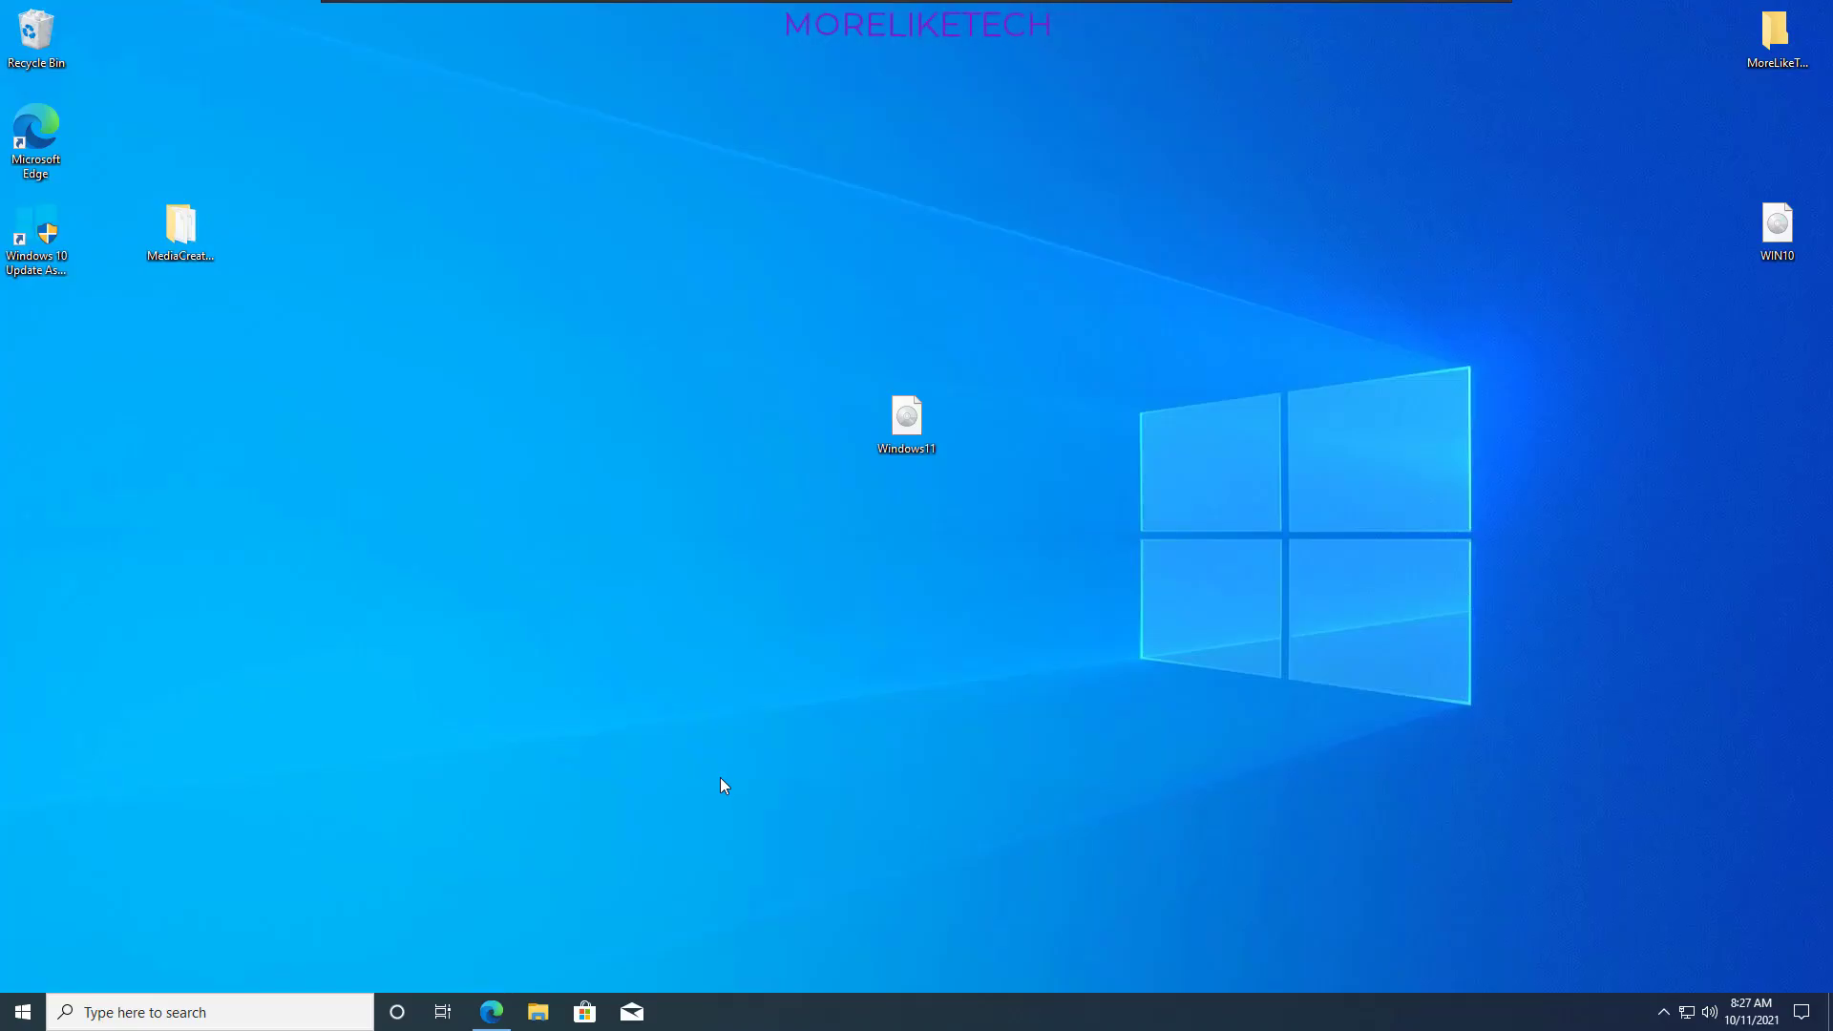
- Switch to Microsoft Edge and, on the Download Windows 11 page, request the Windows 11 disk image (ISO)
click(495, 1018)
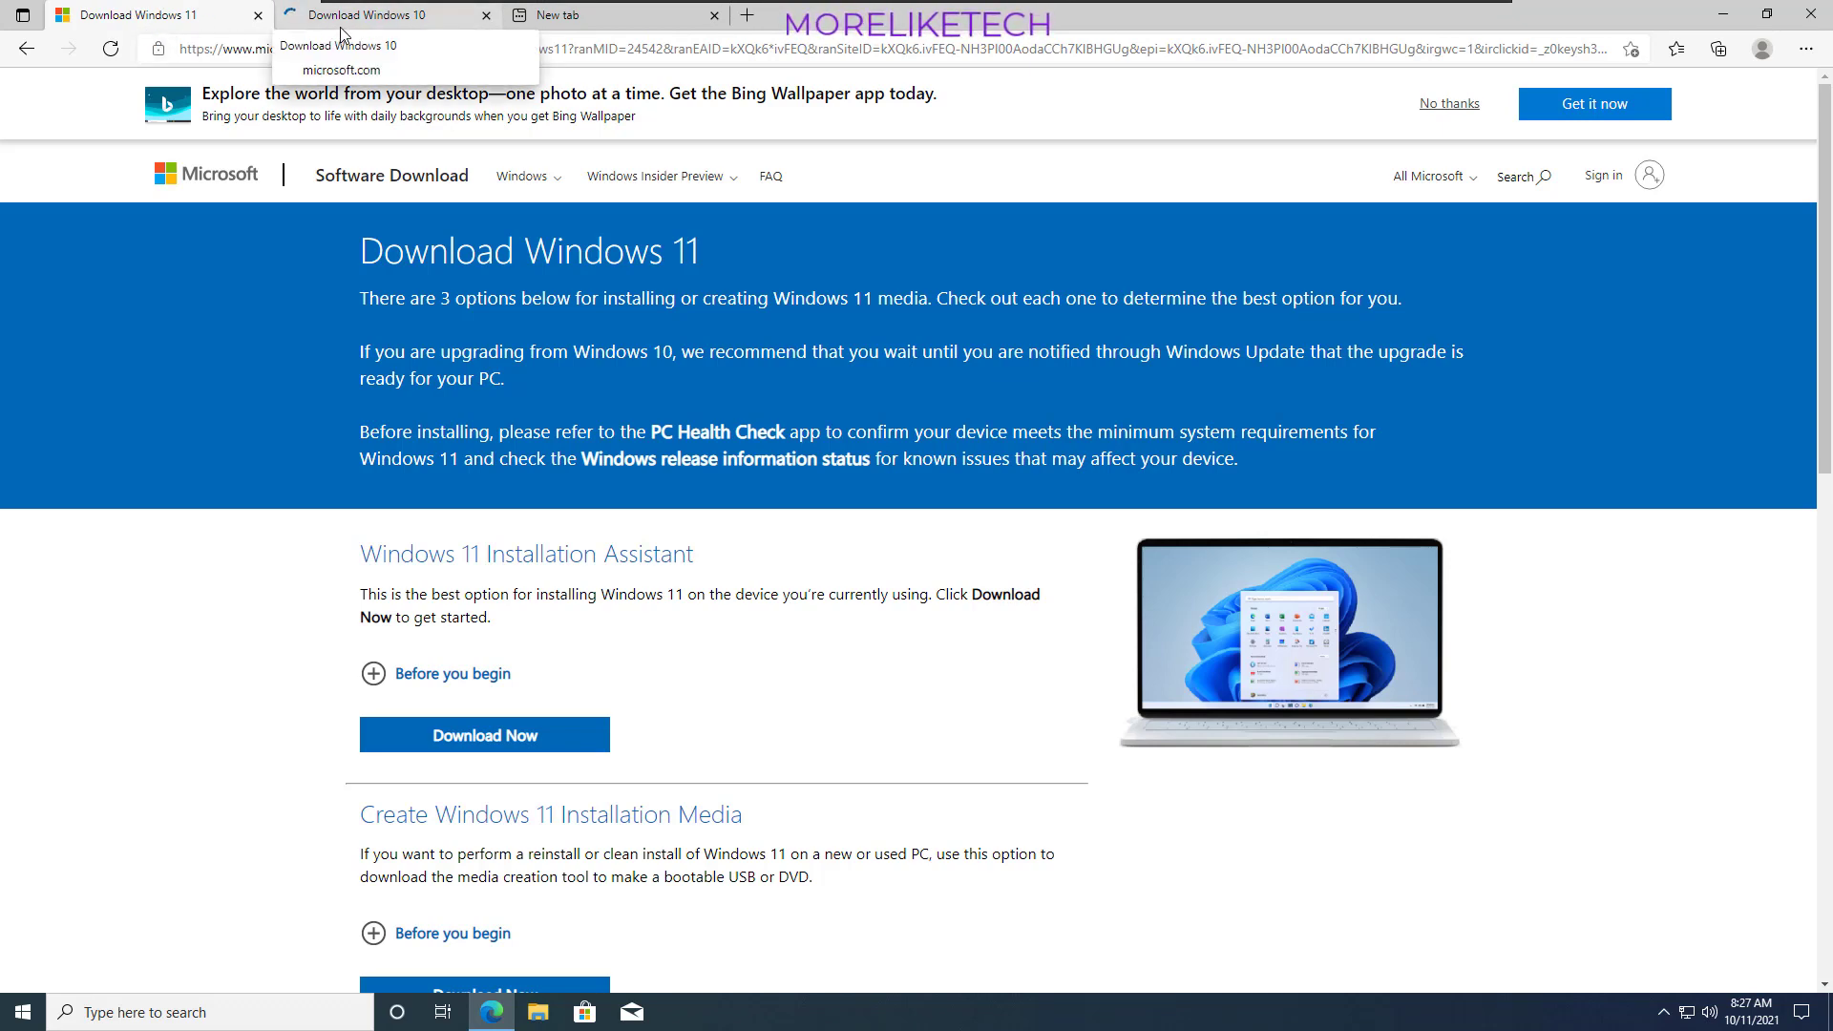
scroll(645, 498, down, 9)
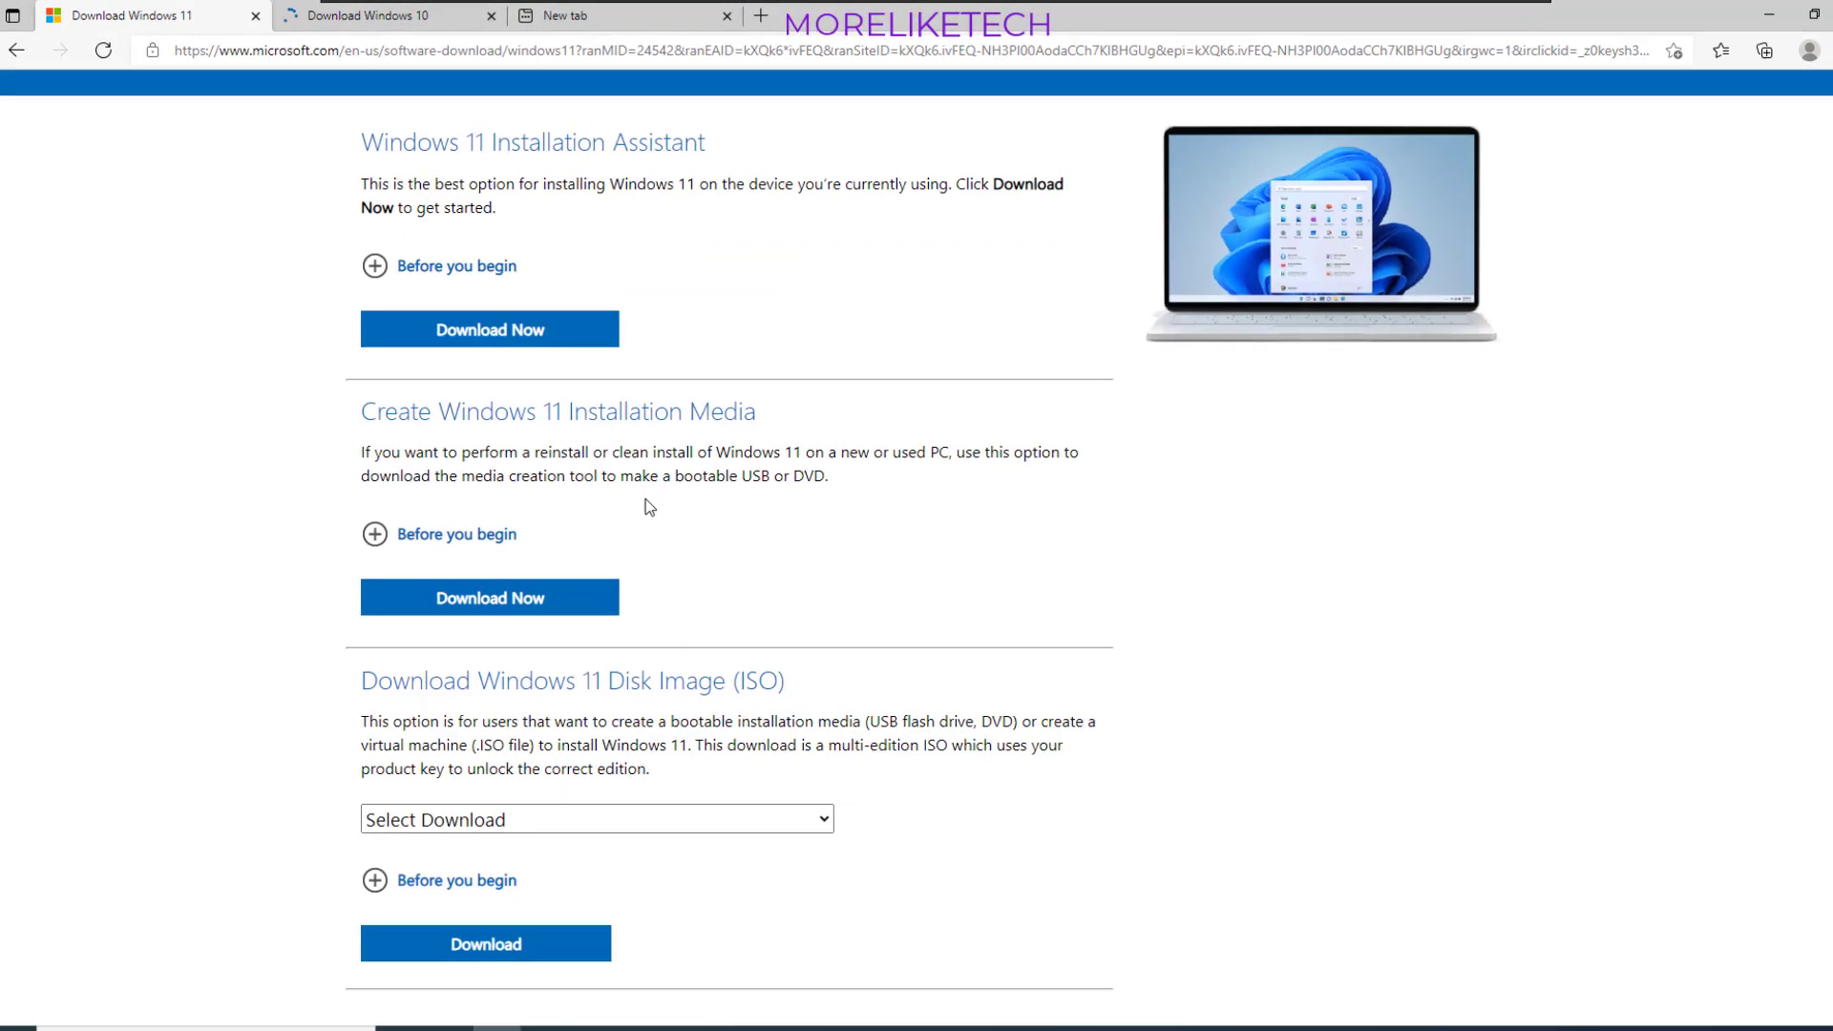
click(535, 382)
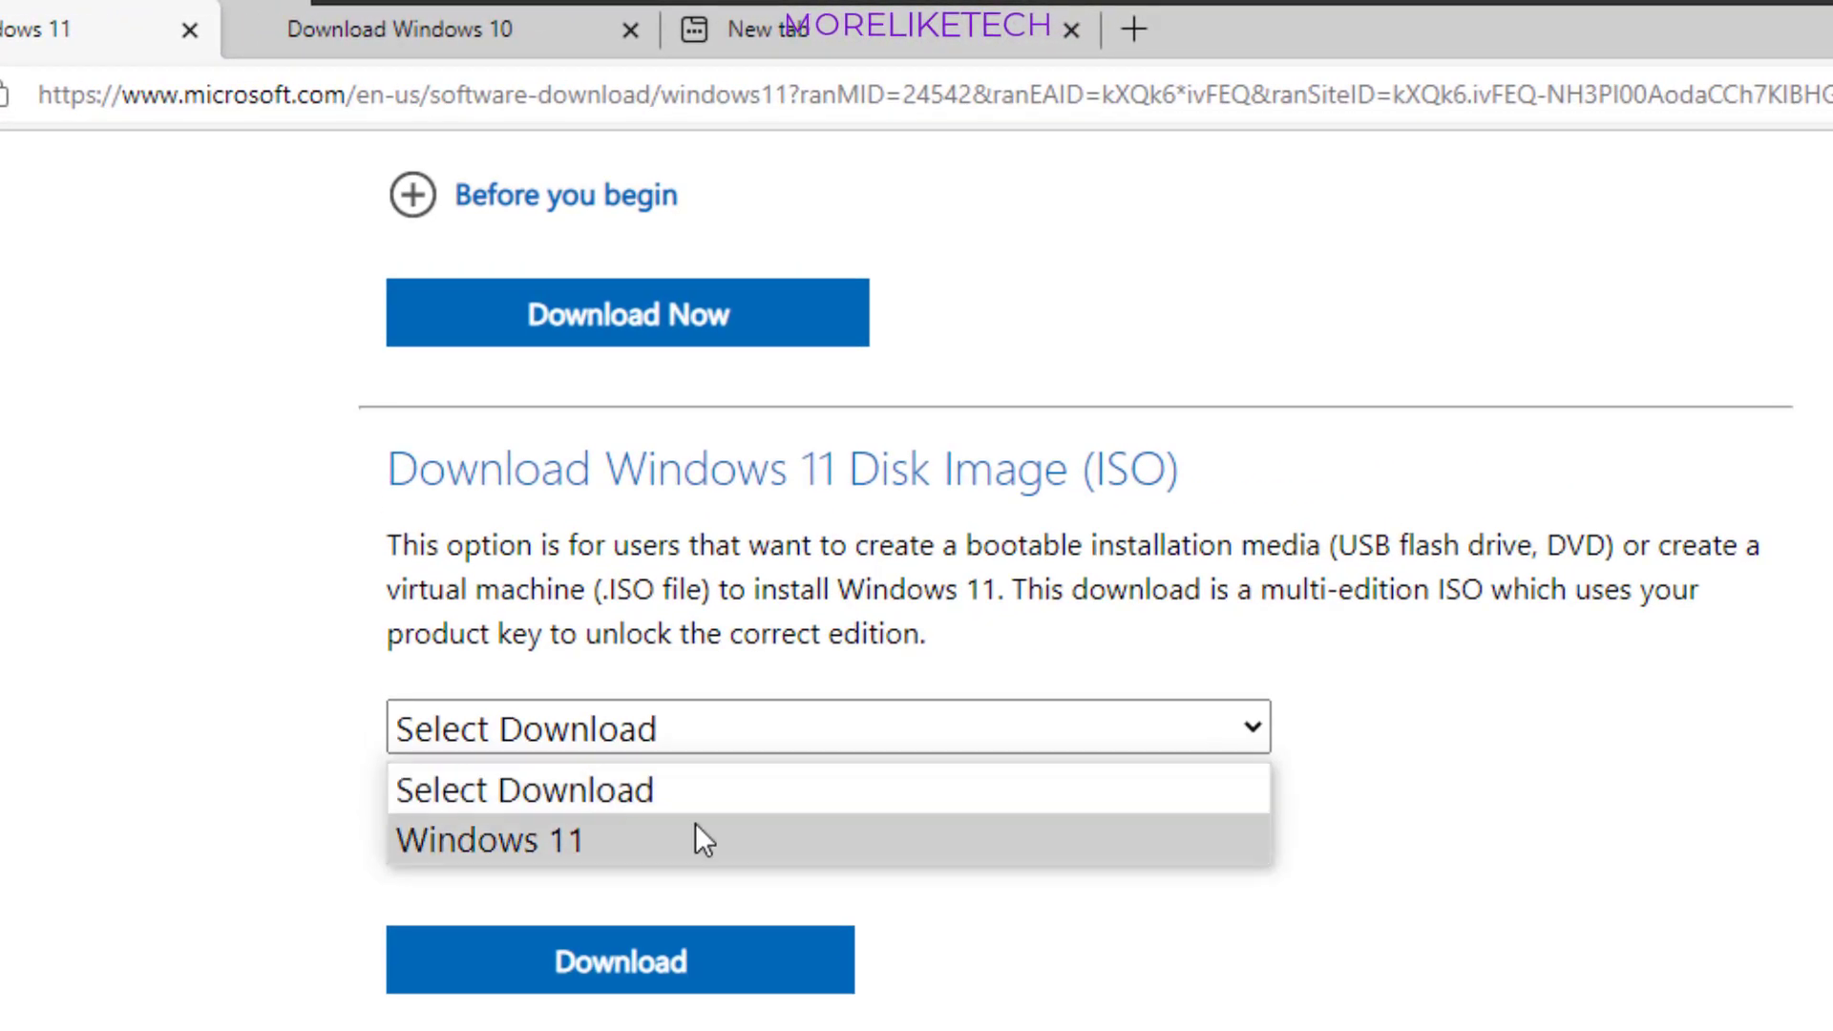
click(696, 823)
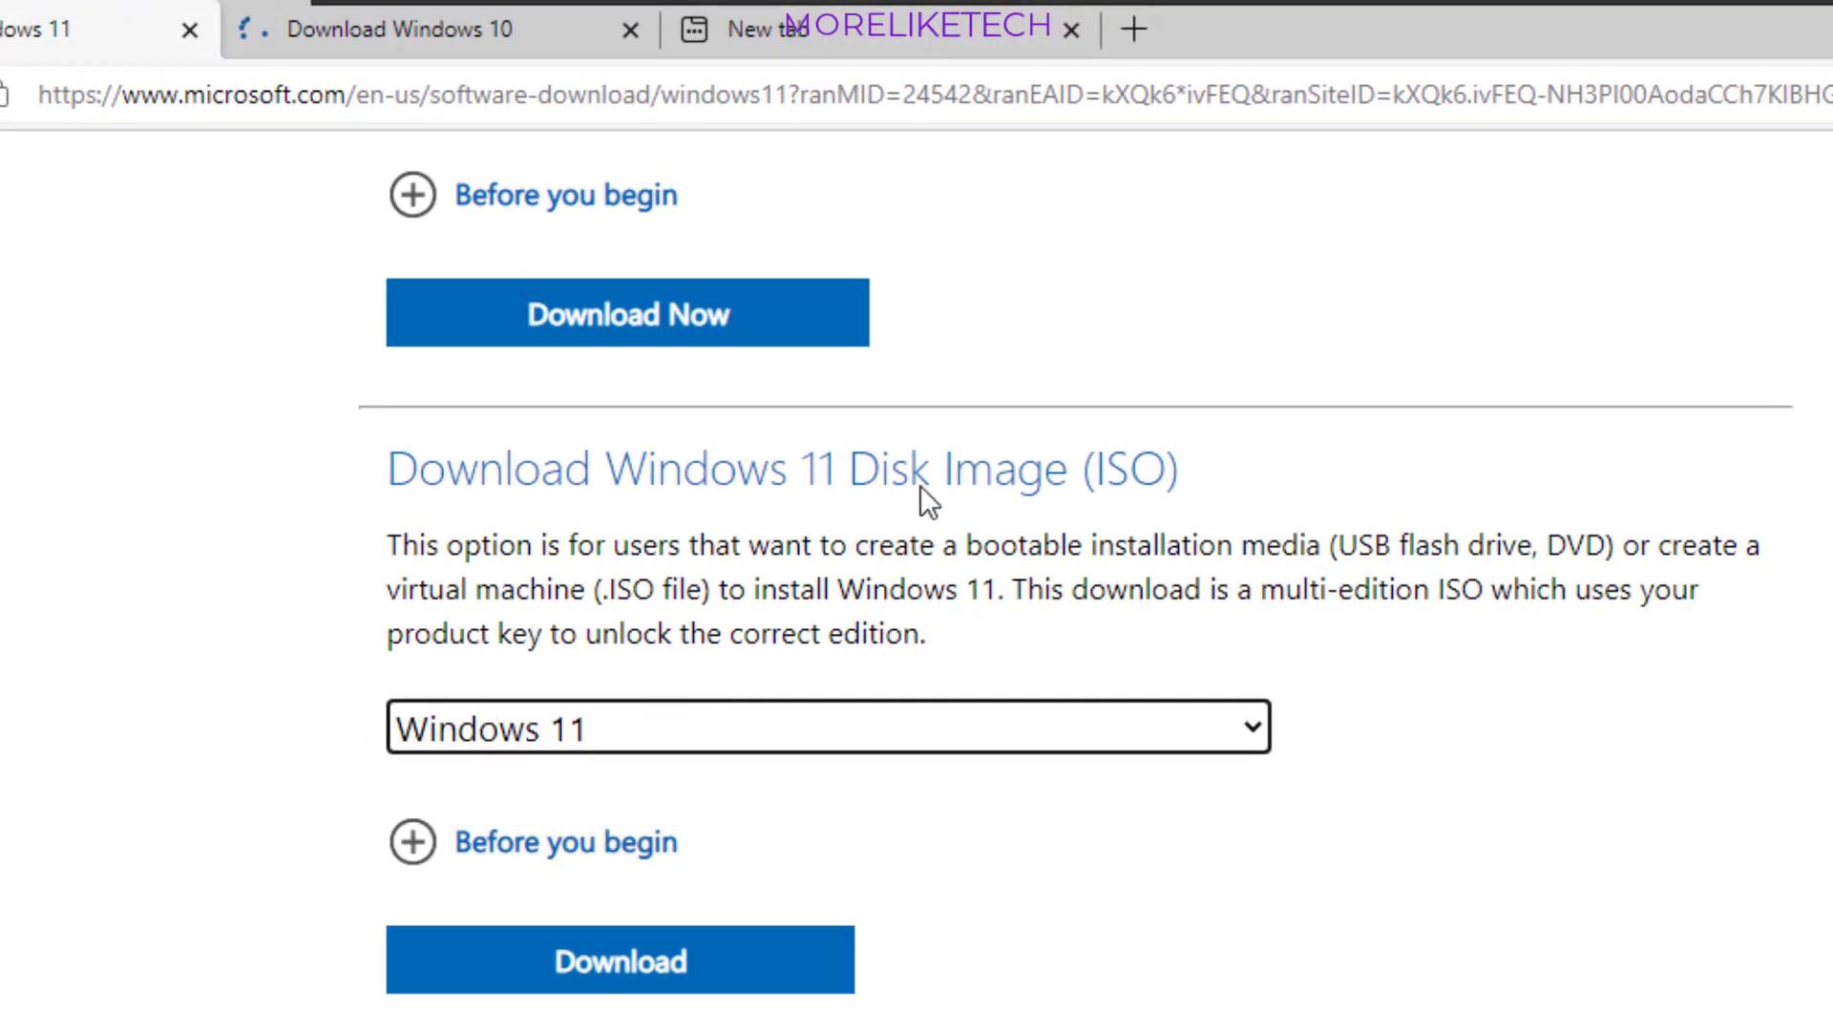
click(655, 845)
click(655, 845)
click(641, 962)
scroll(656, 909, down, 5)
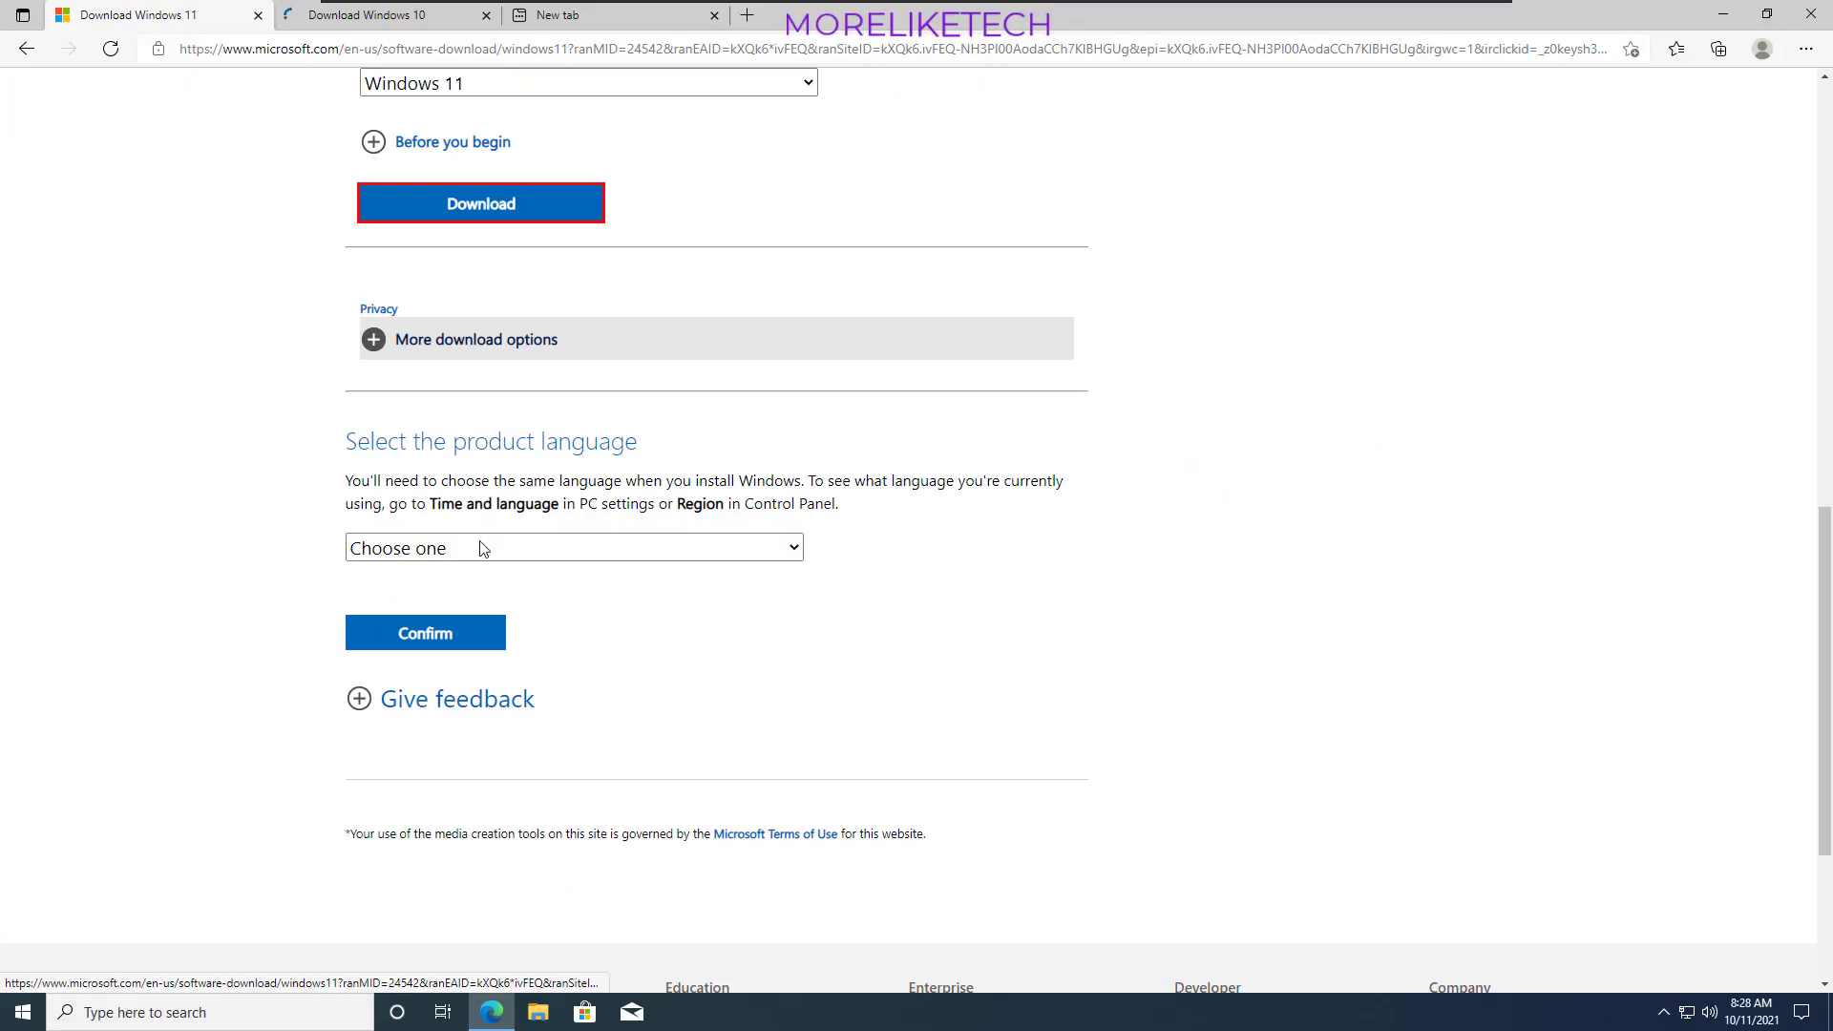
- Confirm English as the product language, start the 64-bit Windows 11 ISO download and cancel it
click(474, 546)
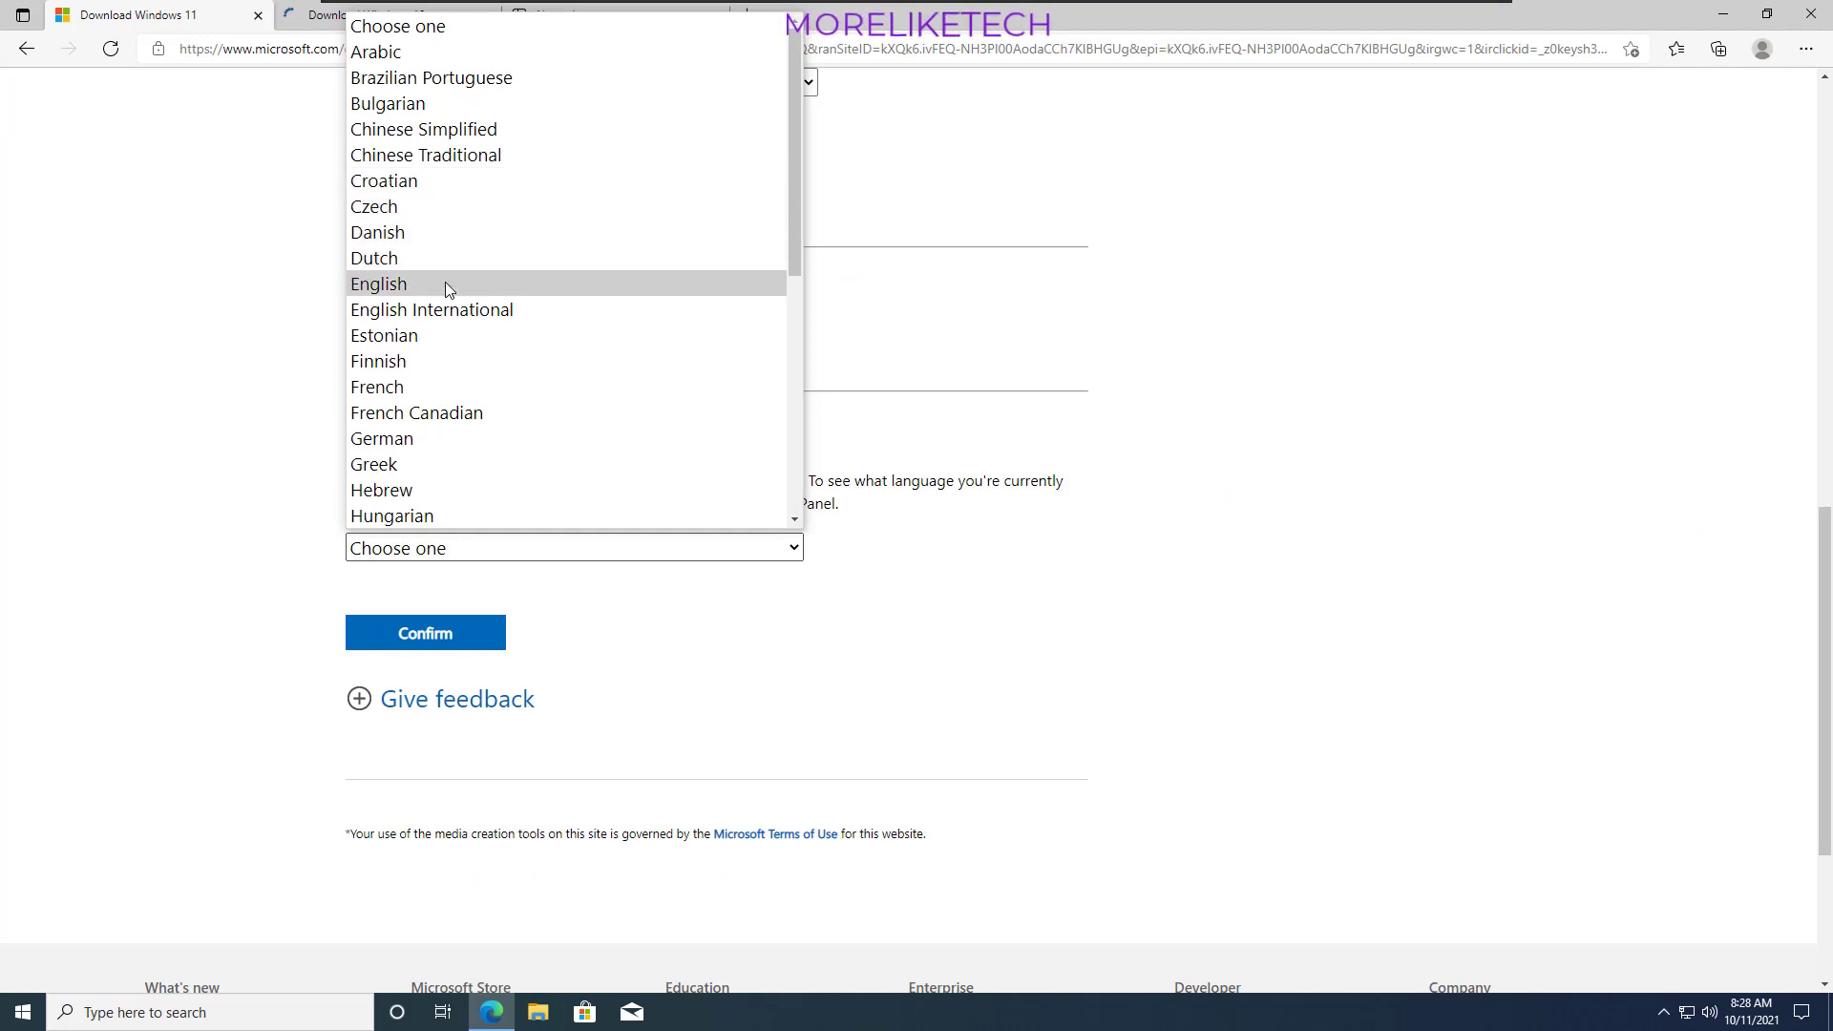
click(450, 284)
click(483, 635)
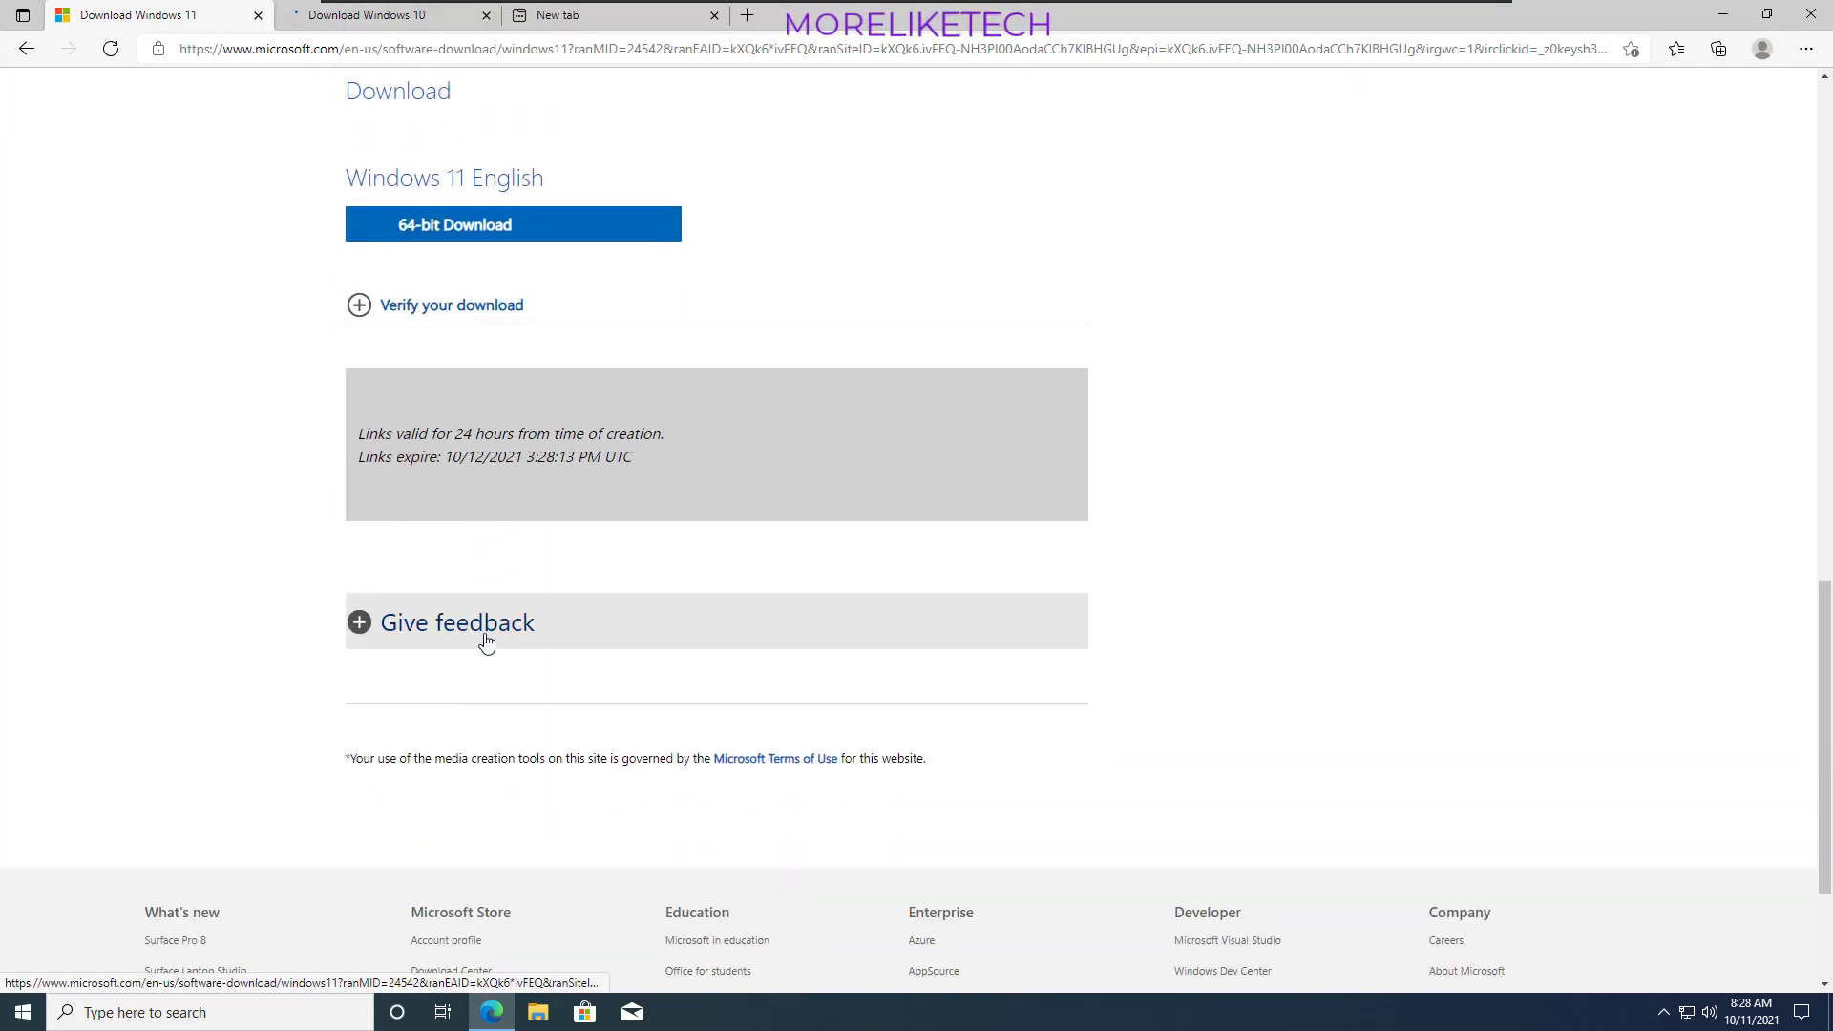
click(499, 229)
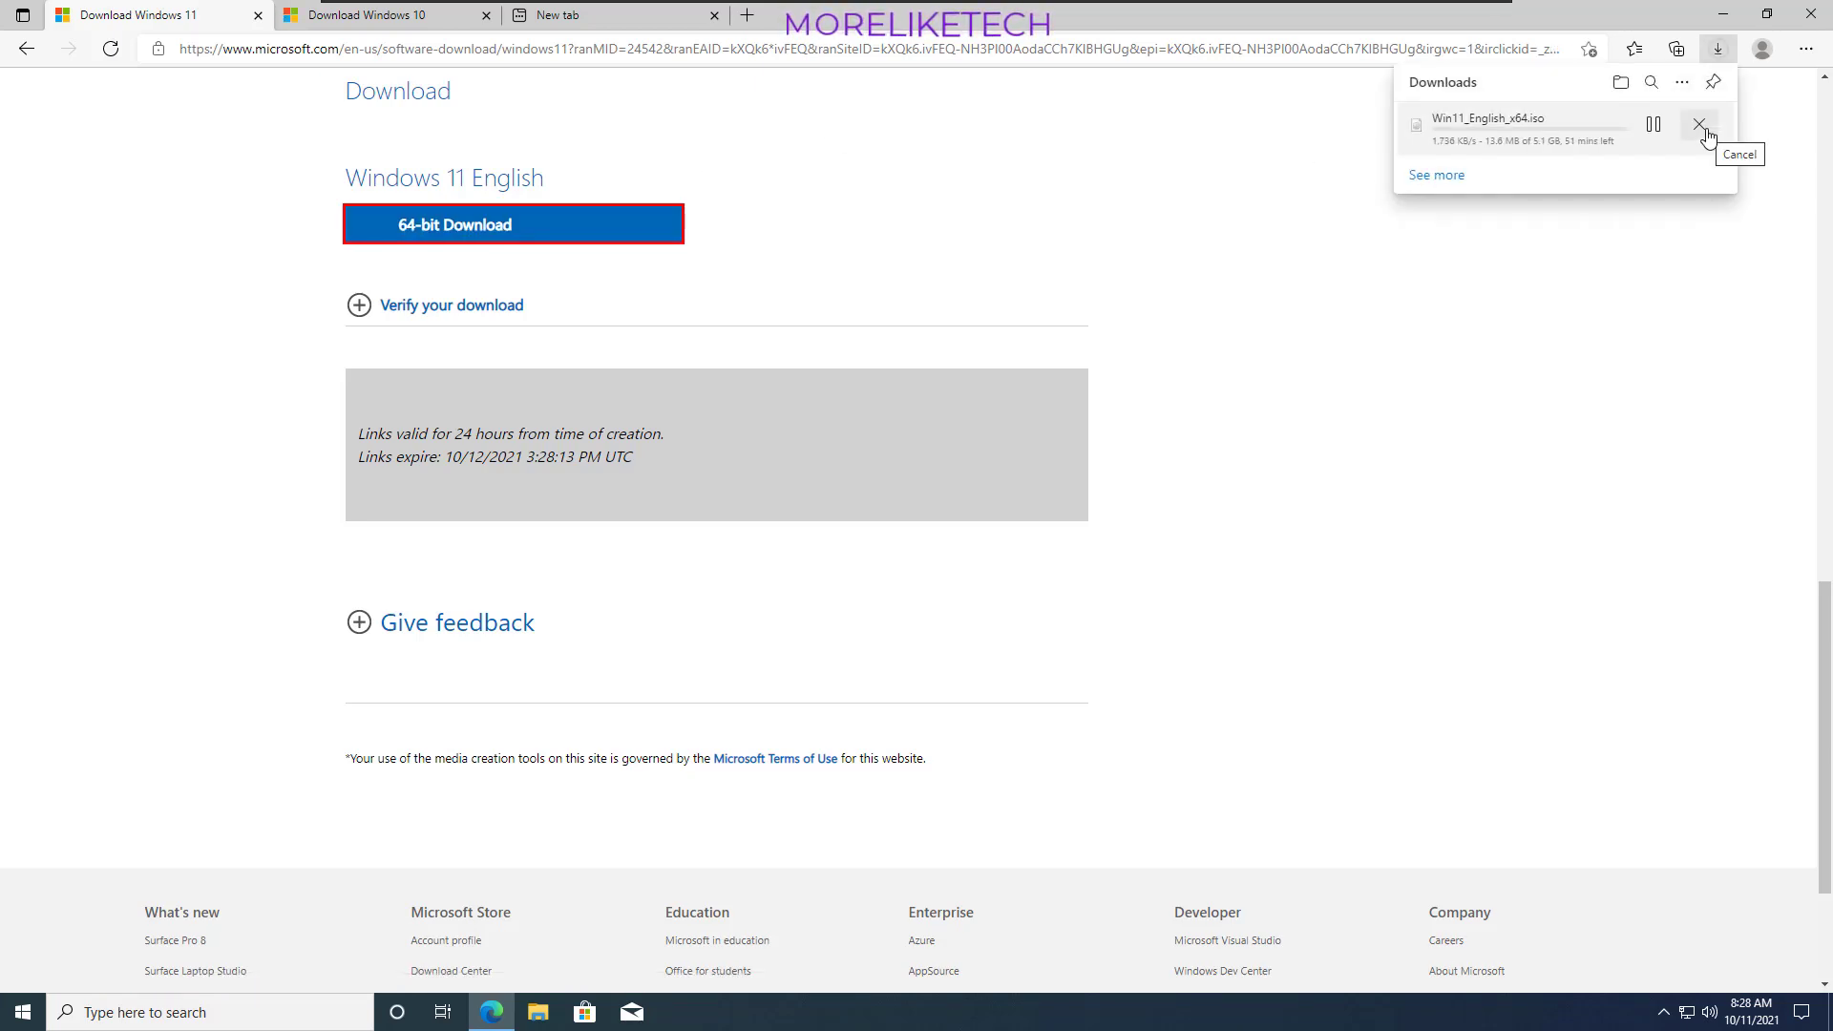
click(1701, 125)
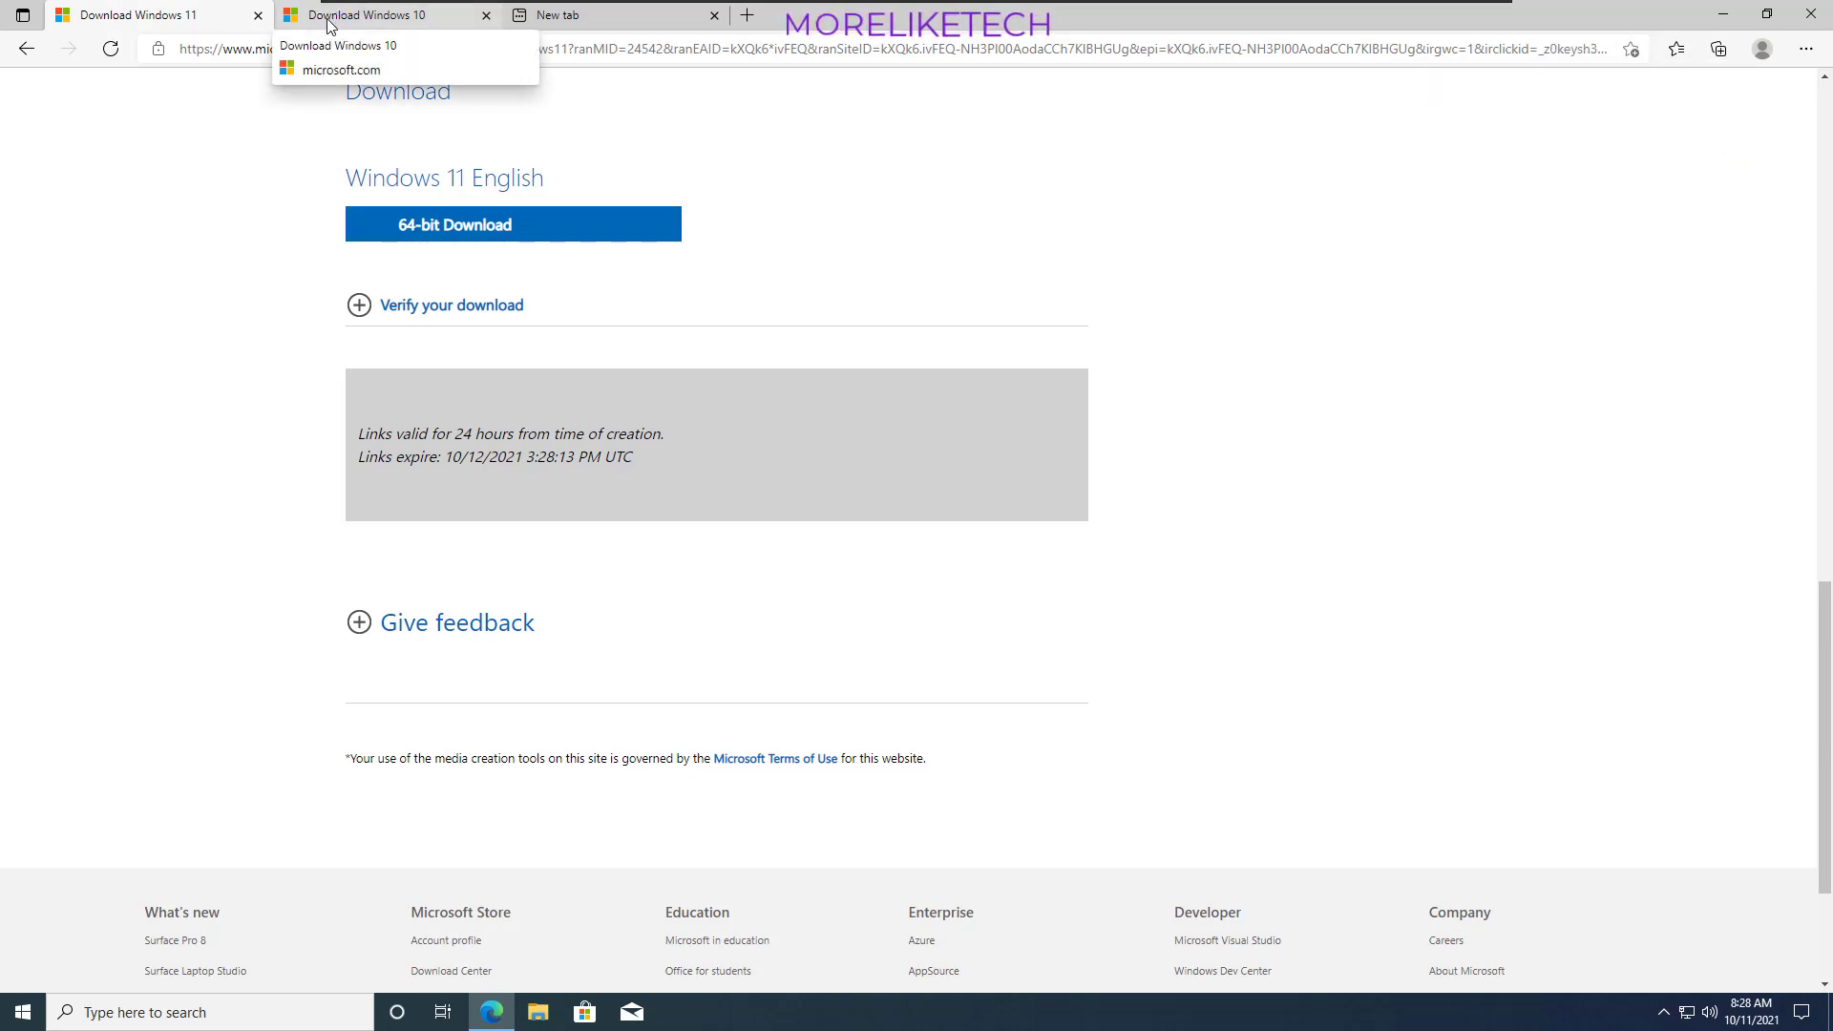
- Download the media creation tool from the Download Windows 10 page and run it with permission to make changes
click(329, 25)
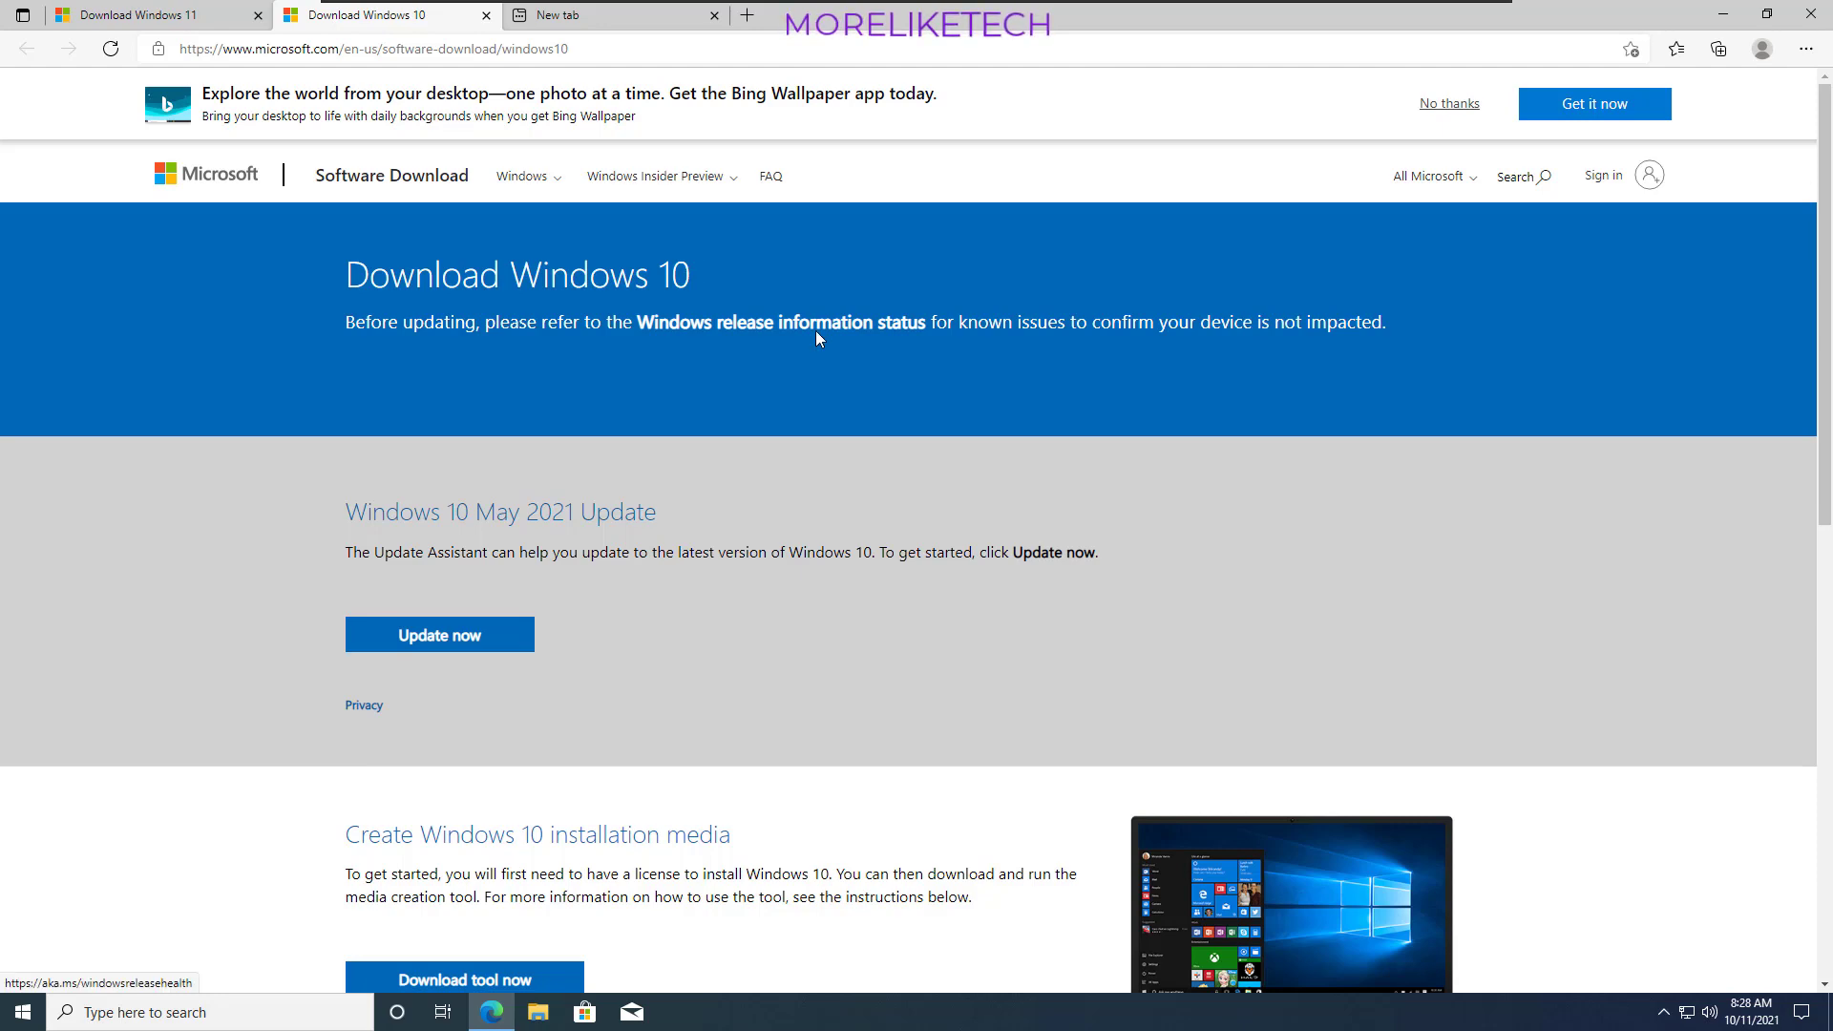
scroll(1094, 339, down, 5)
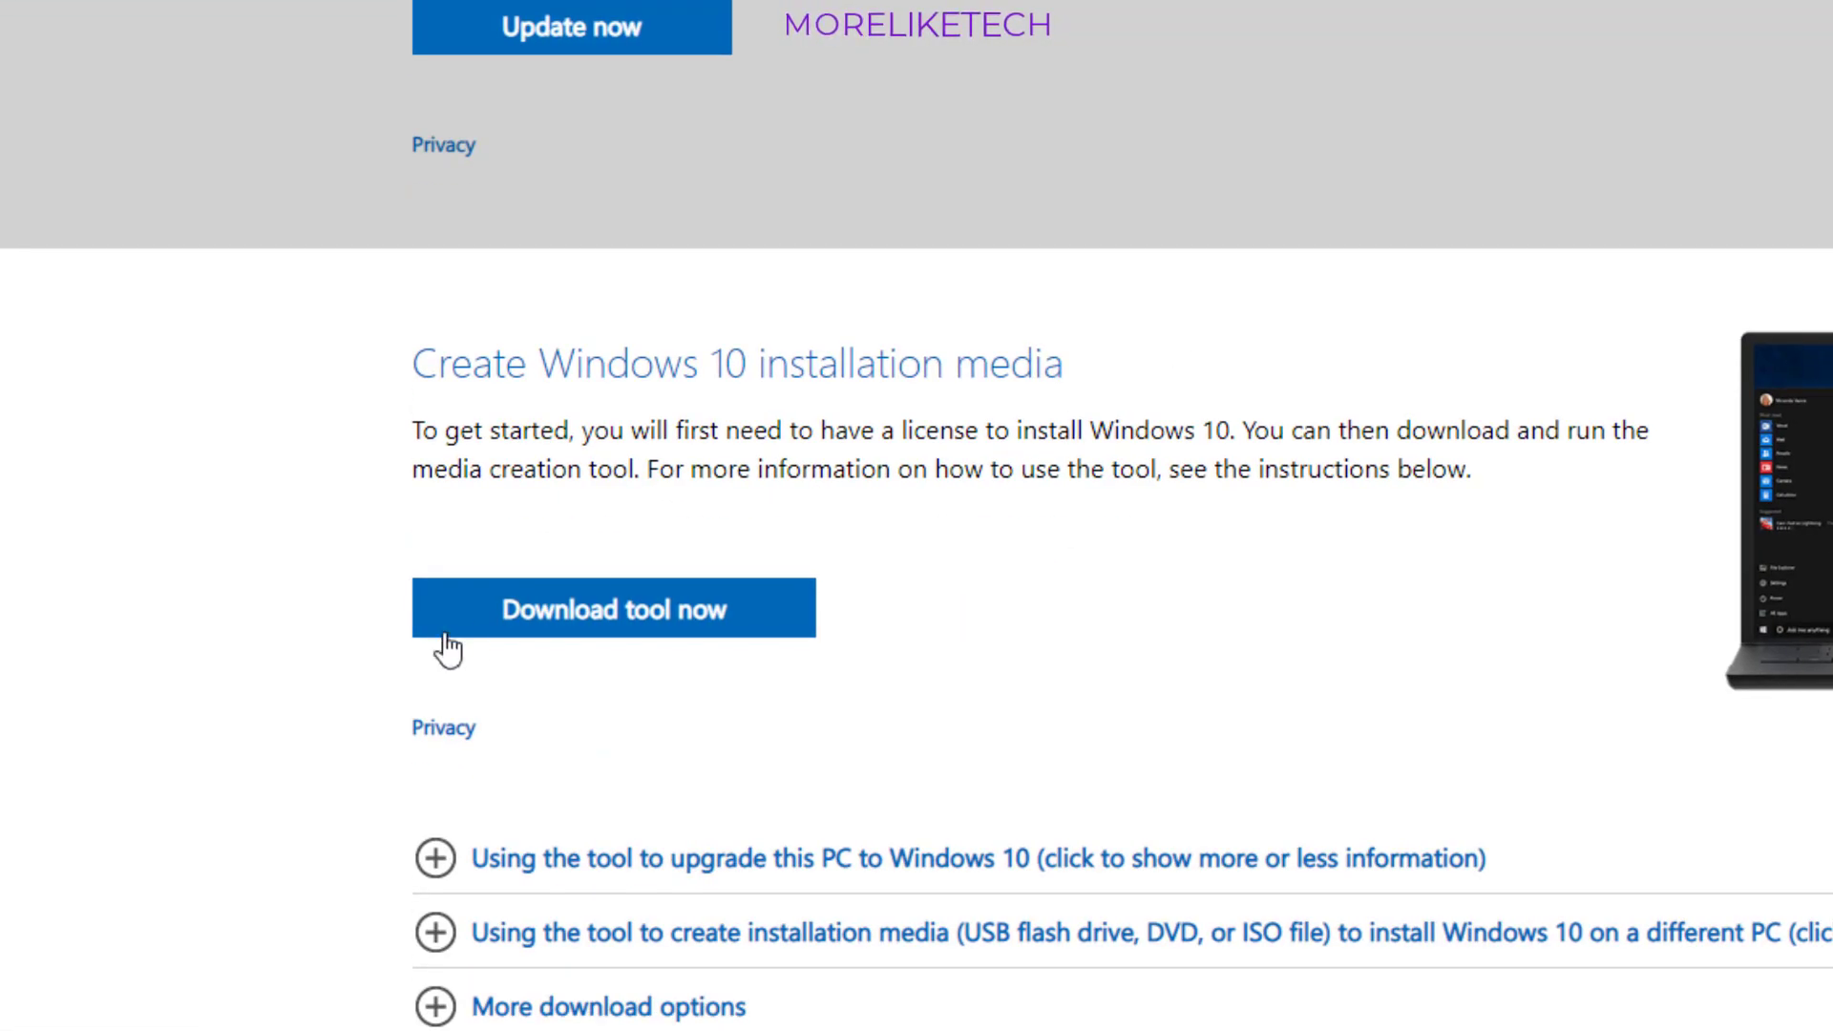
click(589, 618)
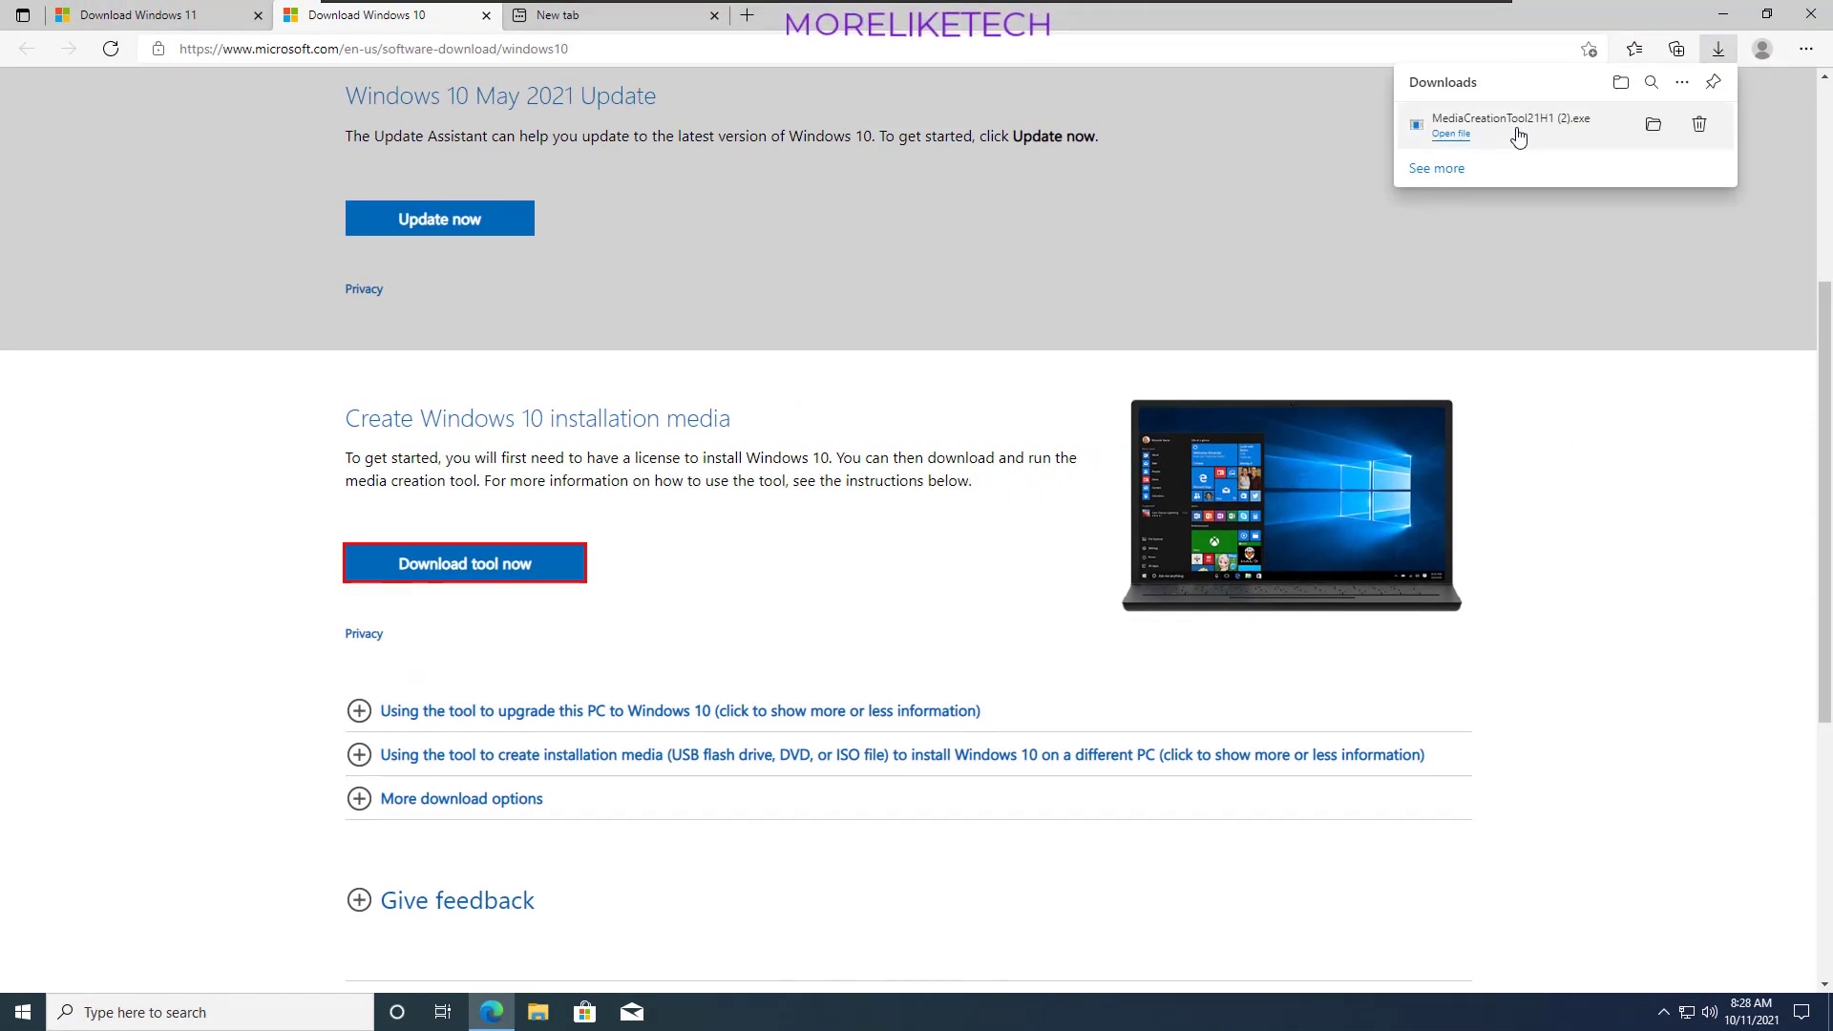
click(1519, 133)
click(853, 648)
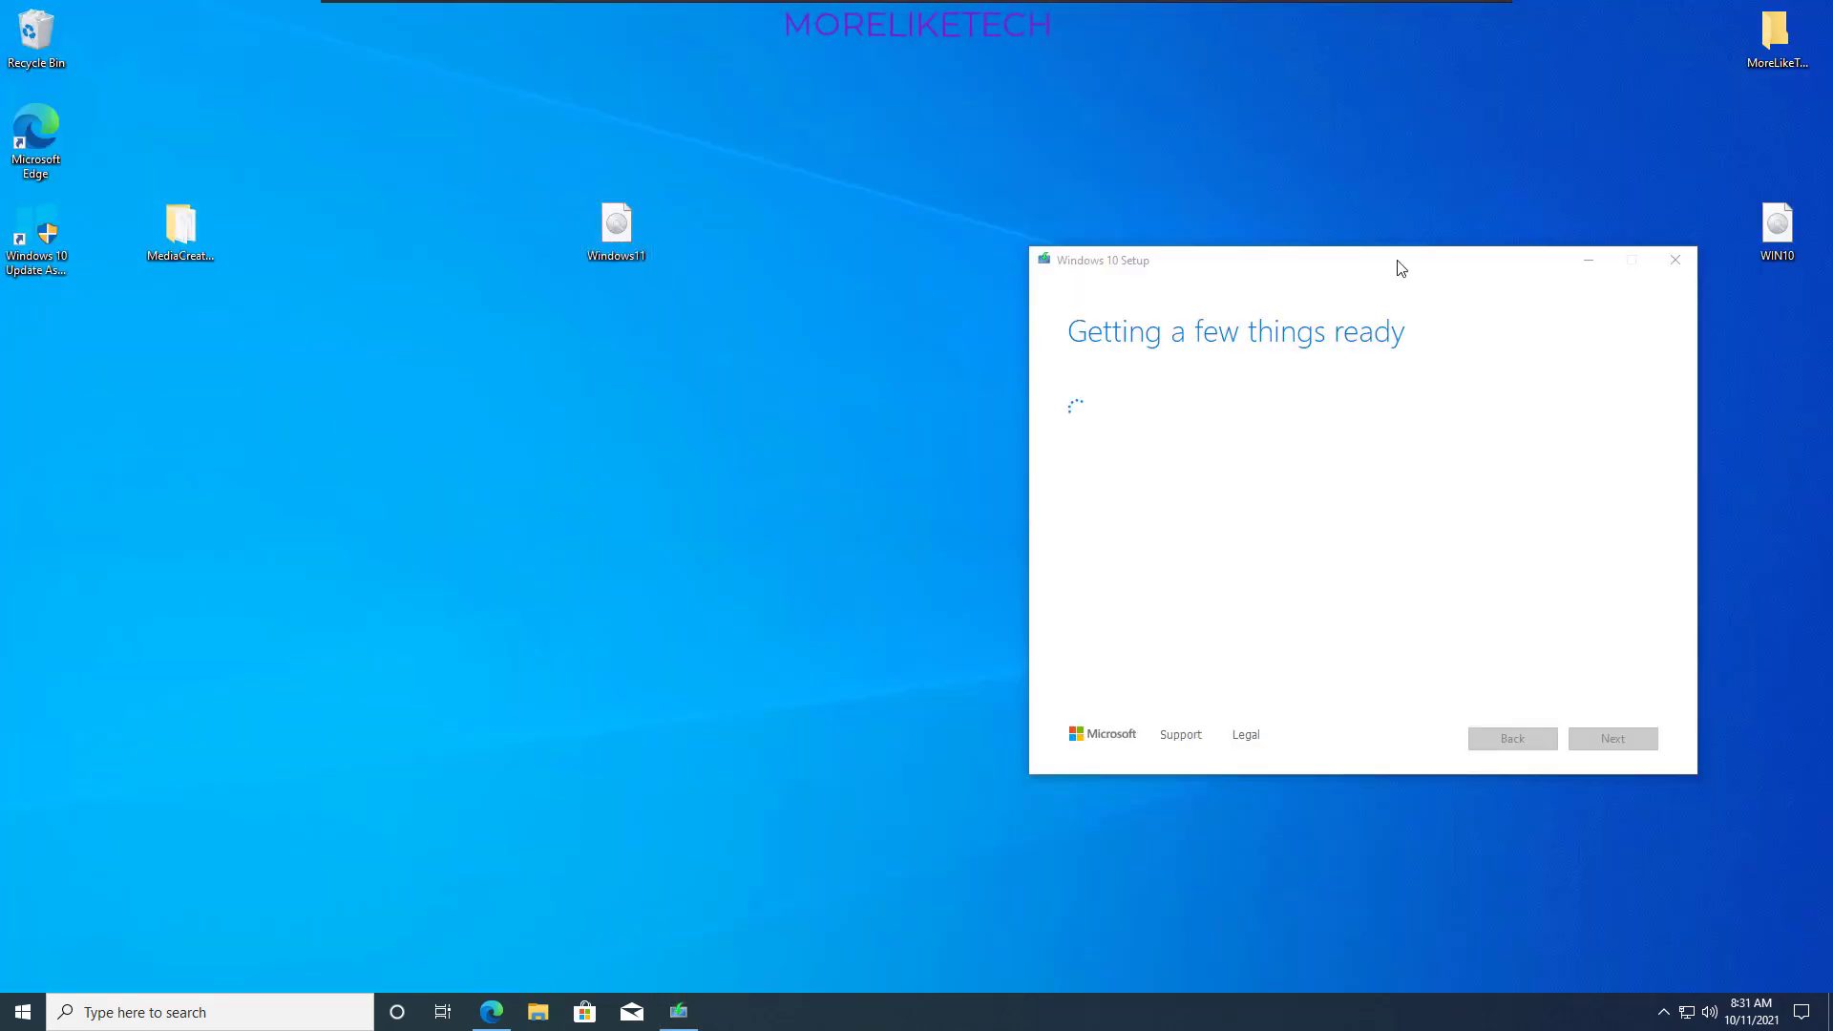
- Set Windows 10 Setup to create installation media for another PC on a USB flash drive, accepting the default options
drag(1395, 267, 1199, 215)
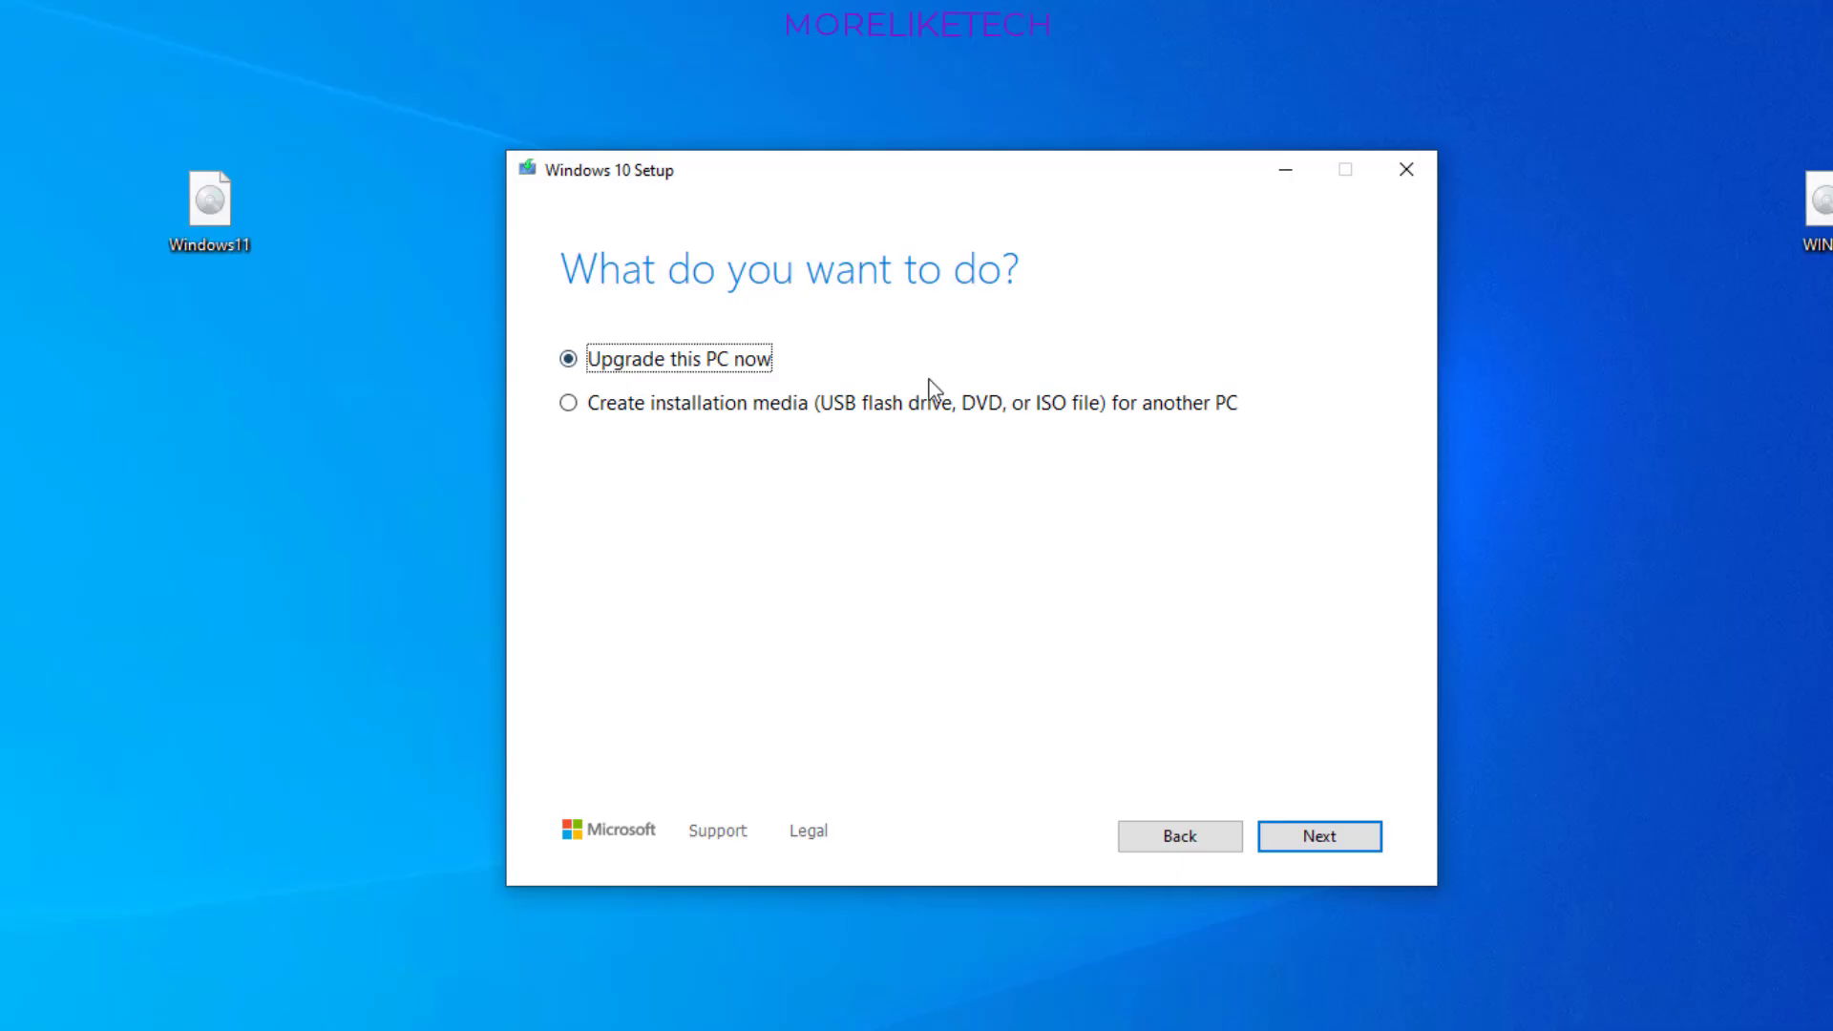
click(683, 403)
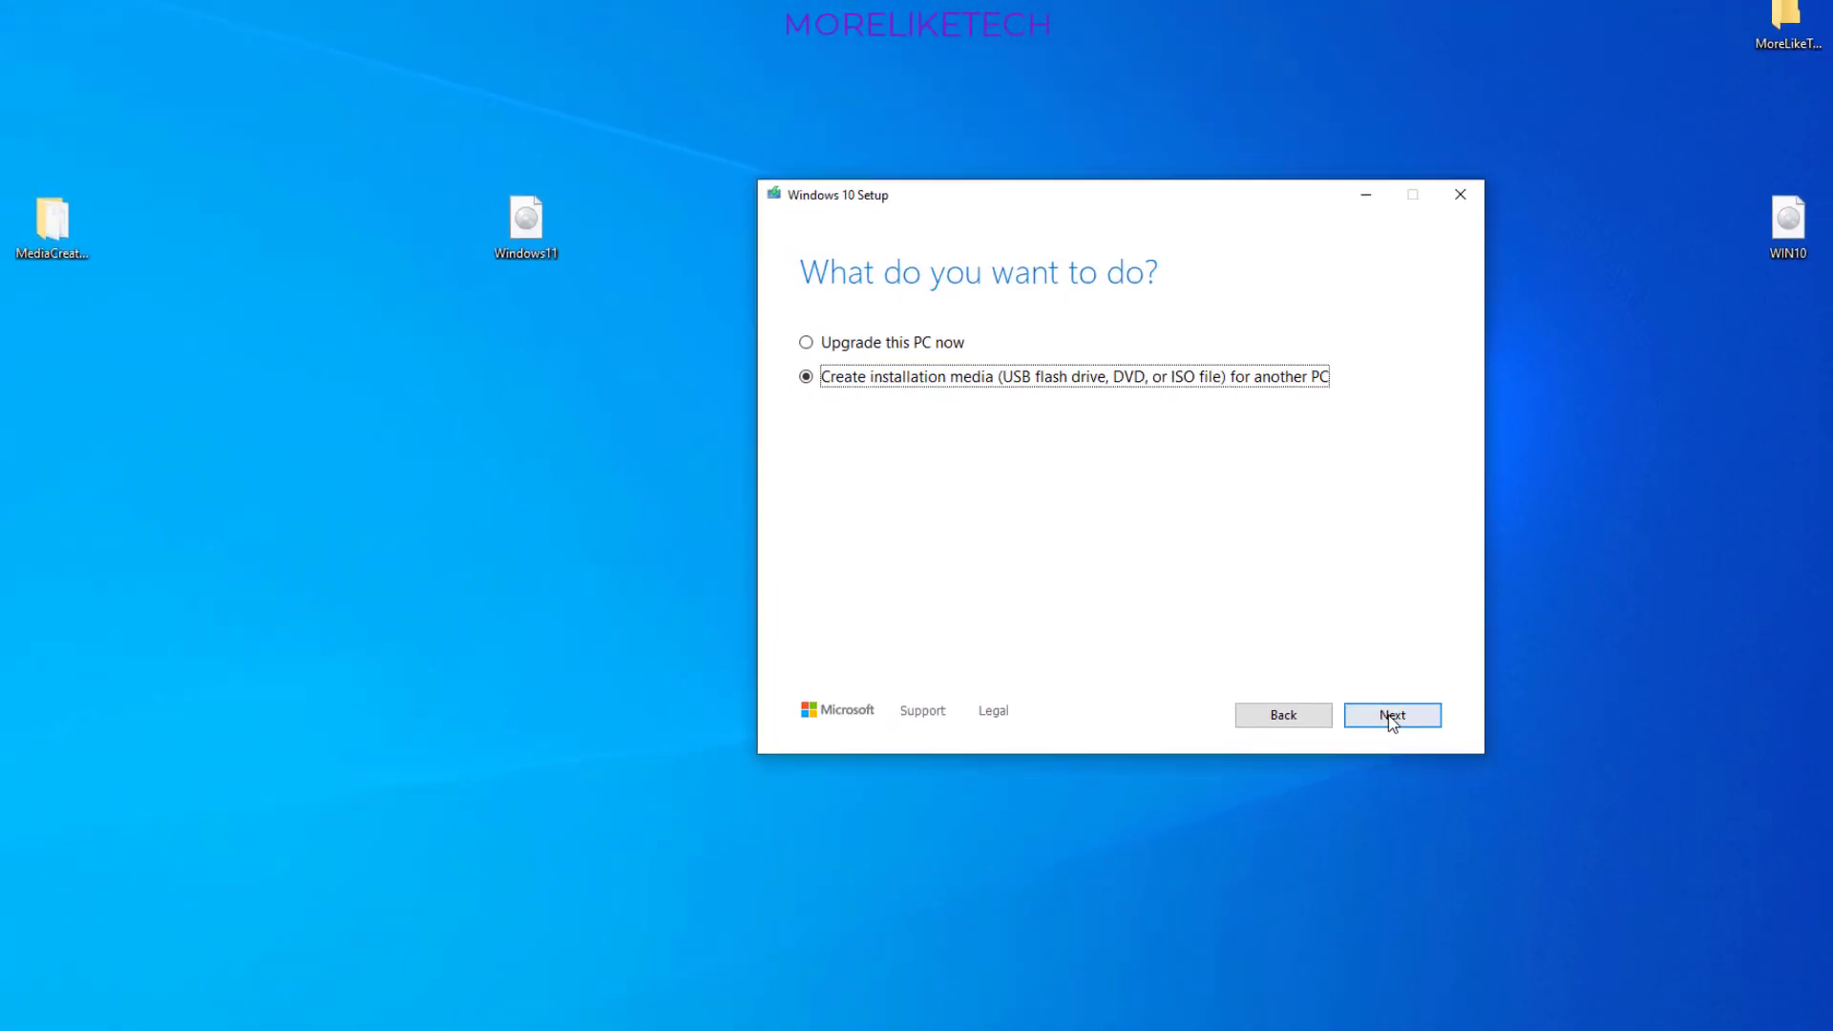
click(1409, 682)
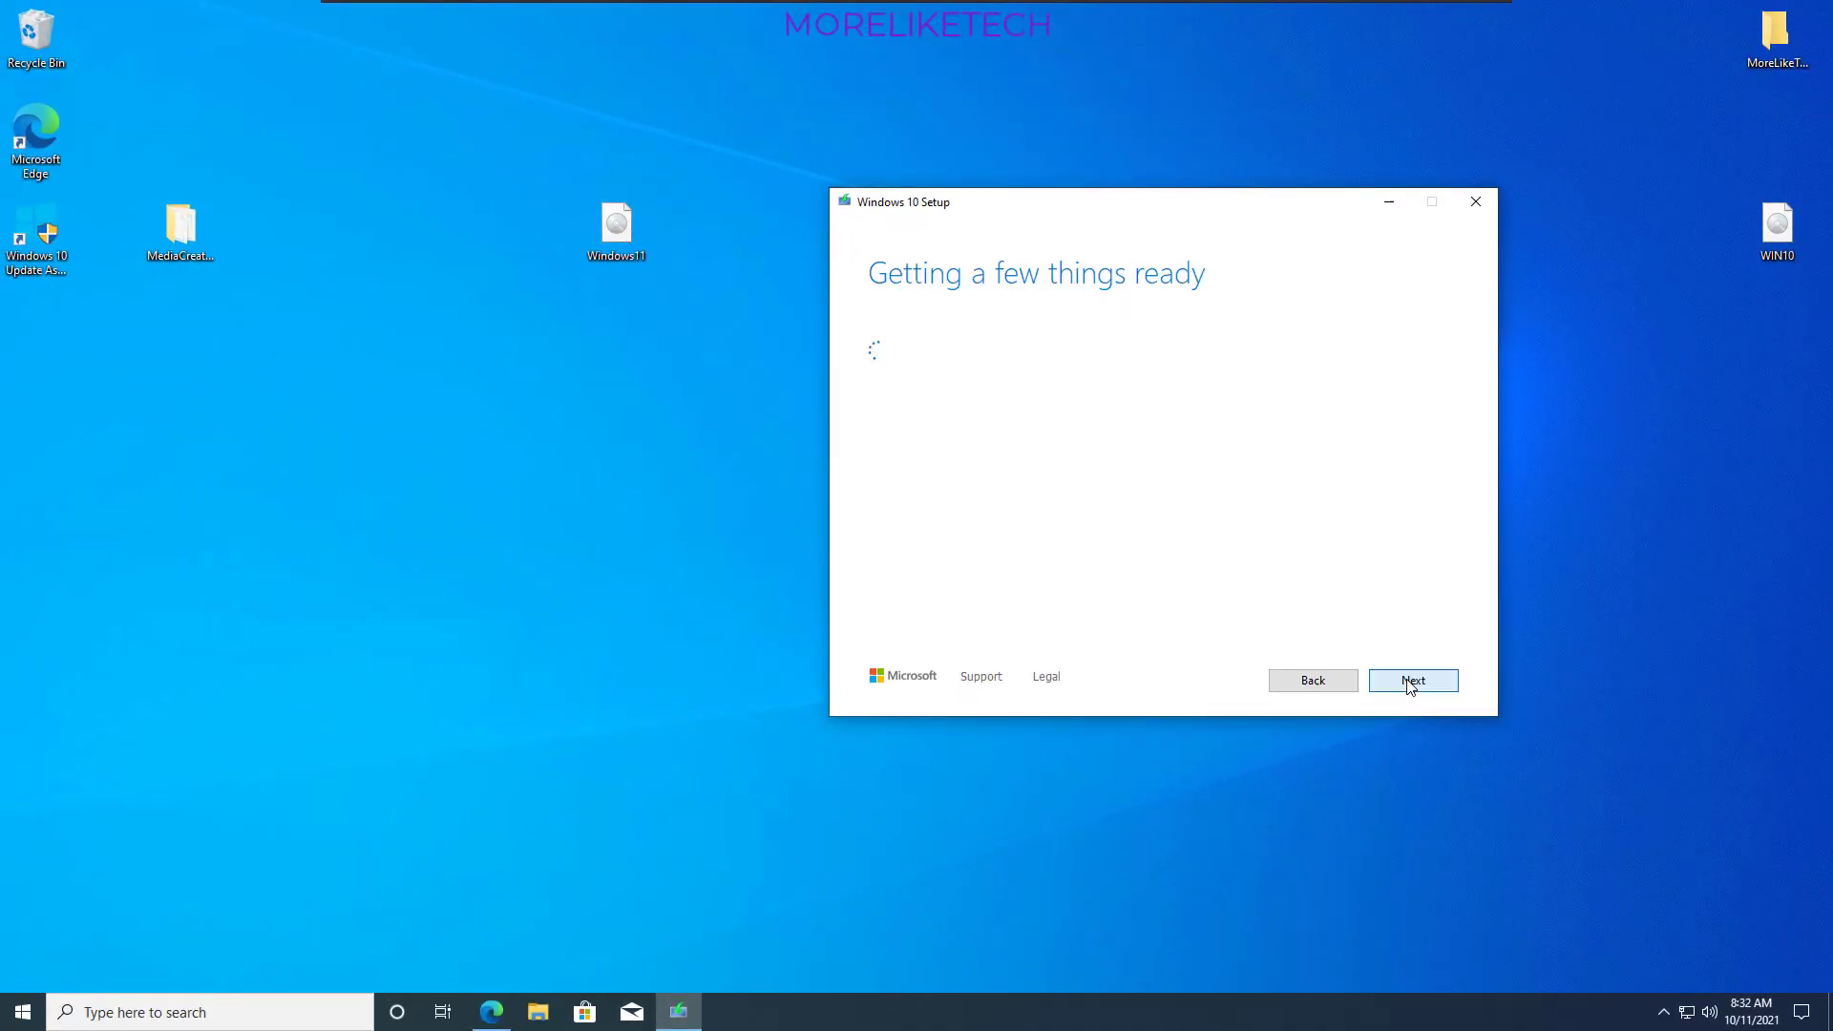
click(1386, 685)
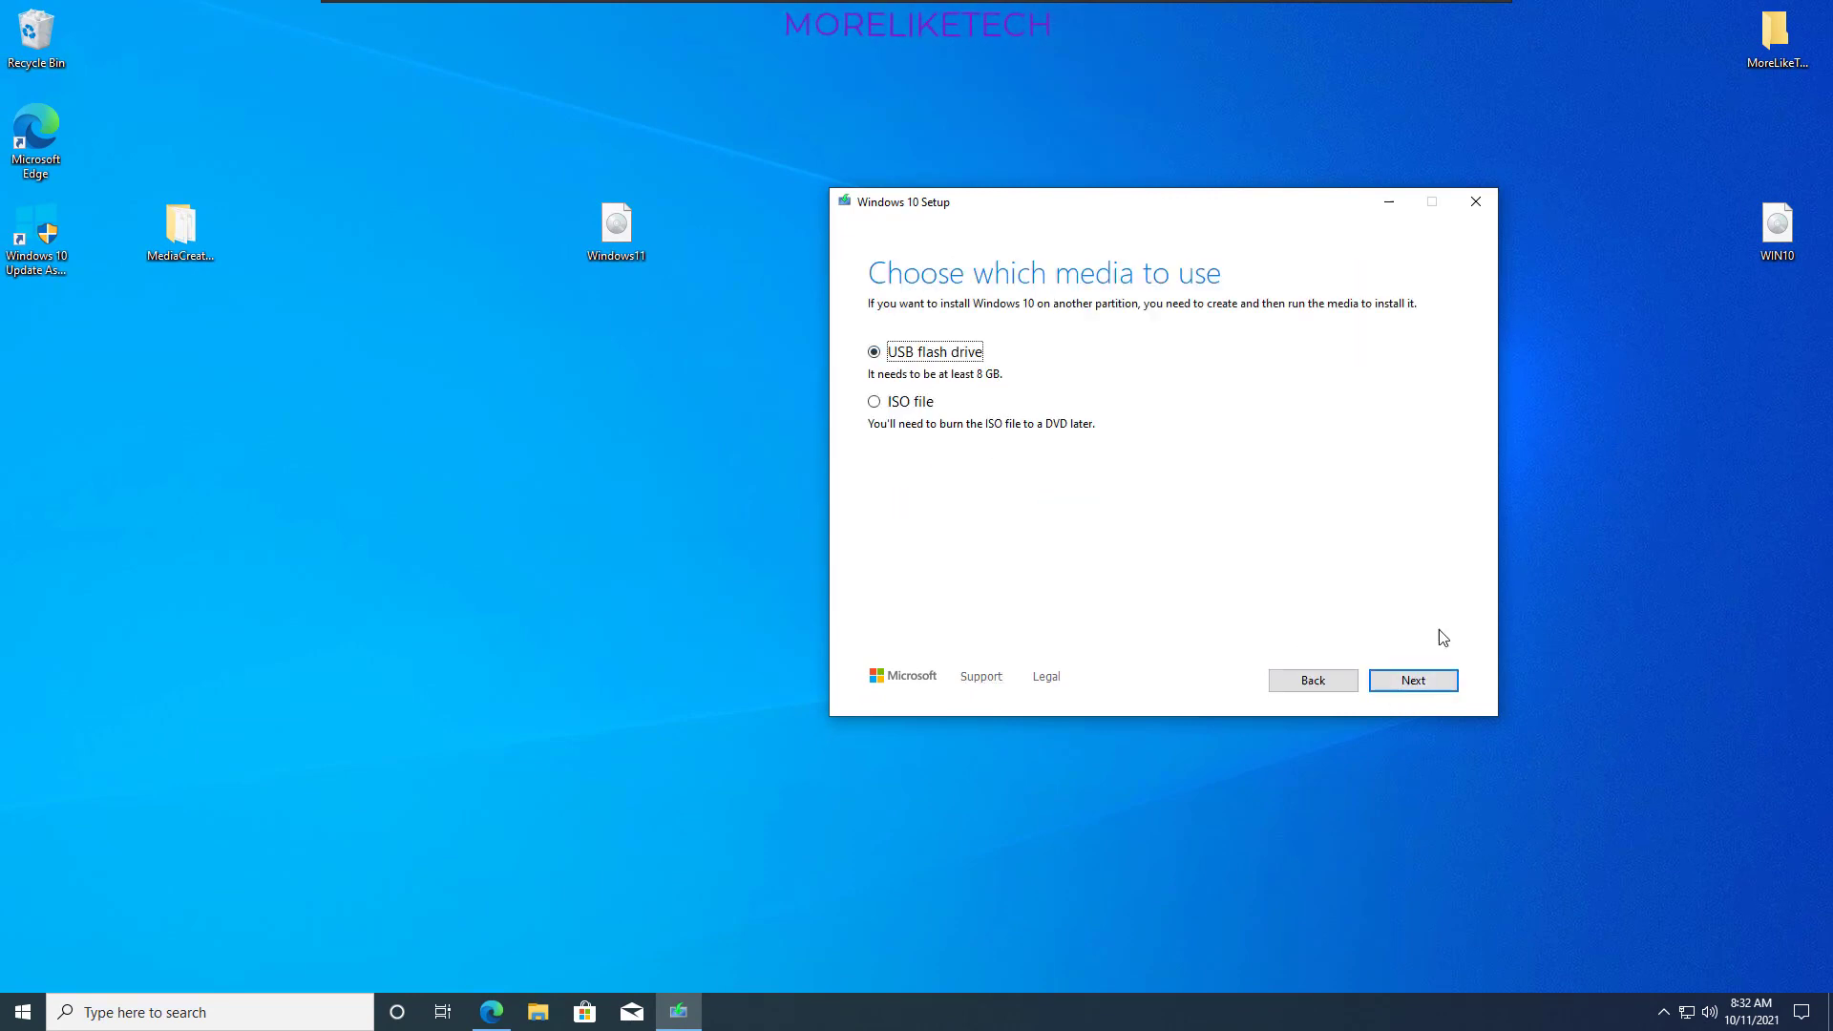
click(1402, 688)
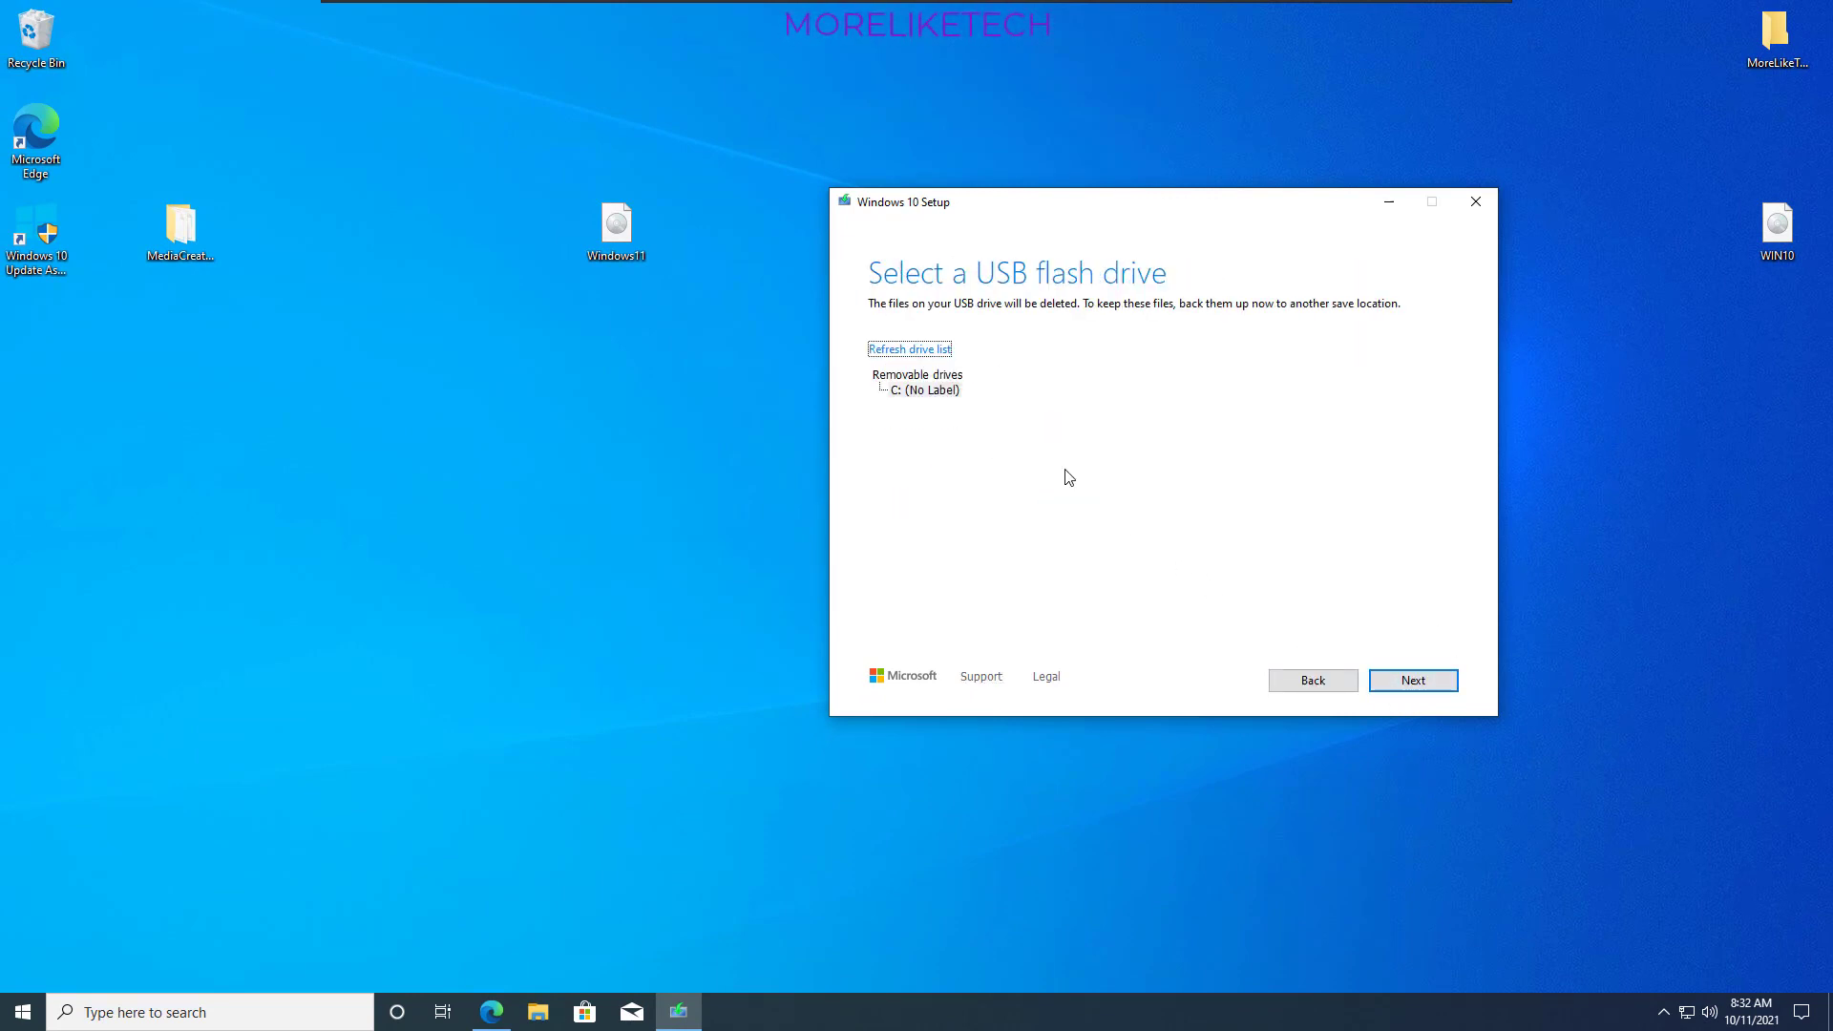
- Select the removable drive C: (No Label) as the USB flash drive, and close Windows 10 Setup
click(914, 392)
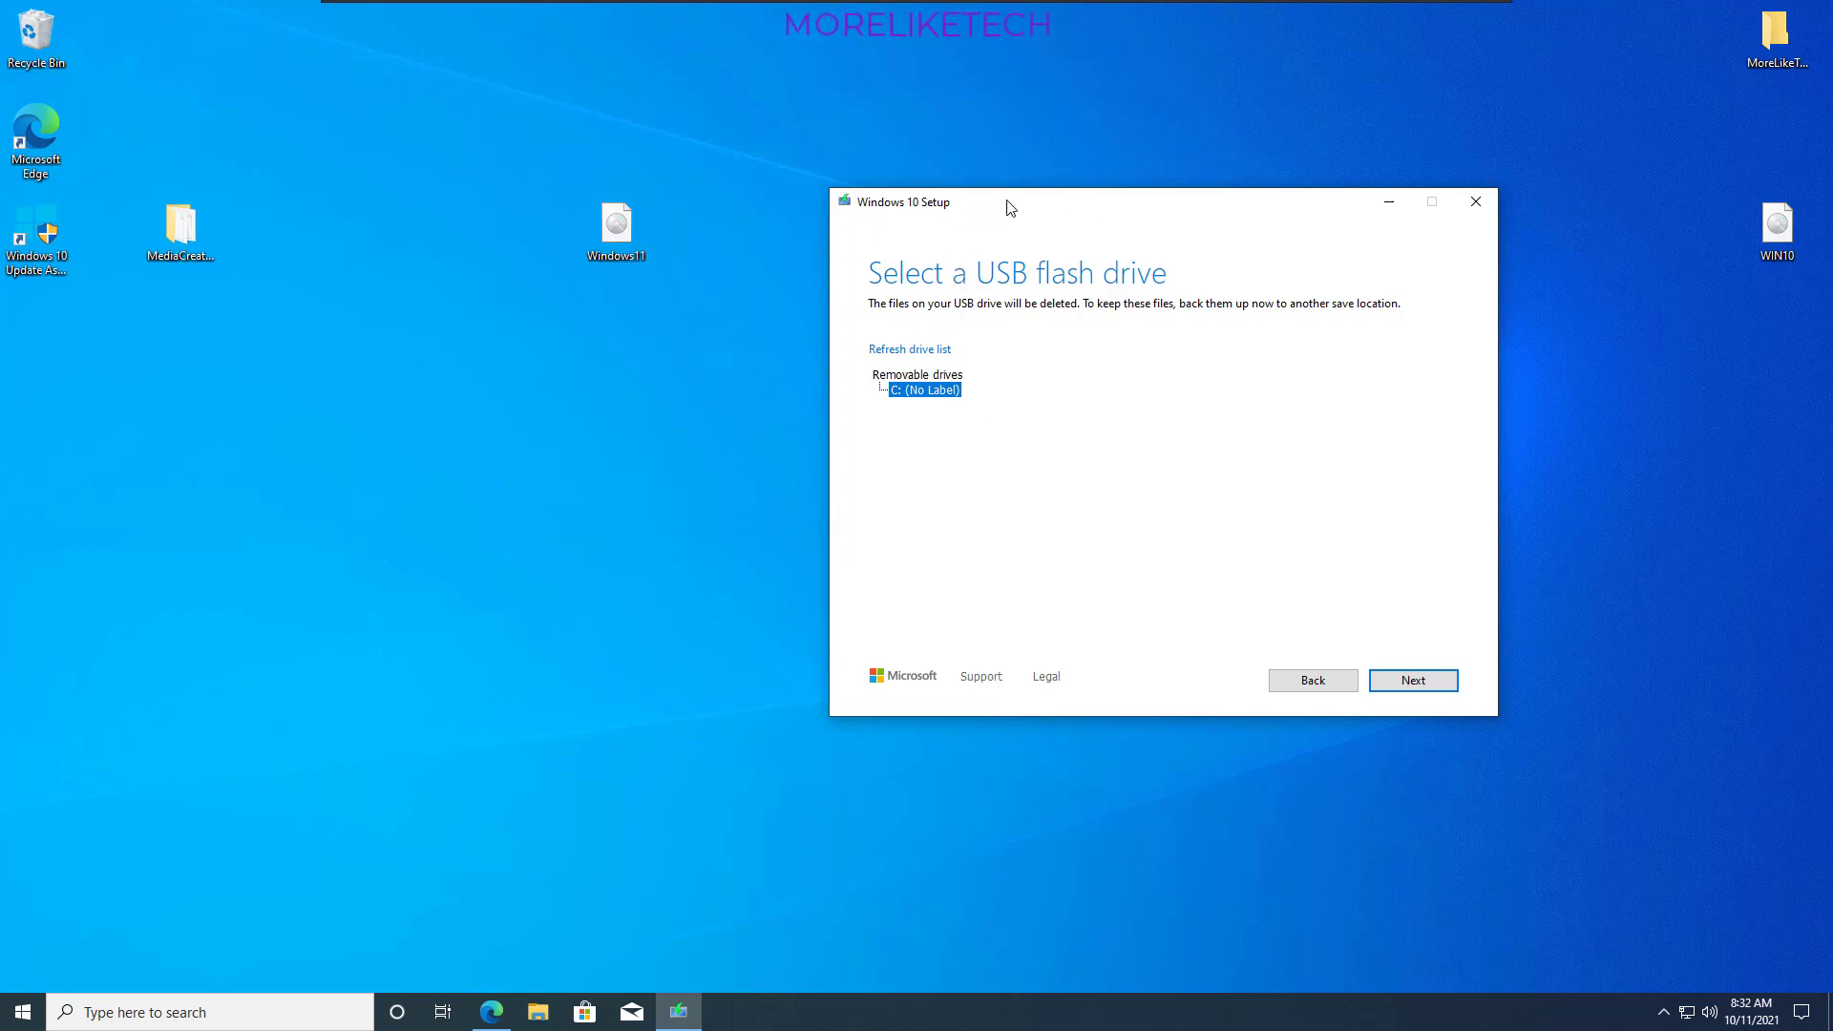
drag(1011, 207, 1019, 266)
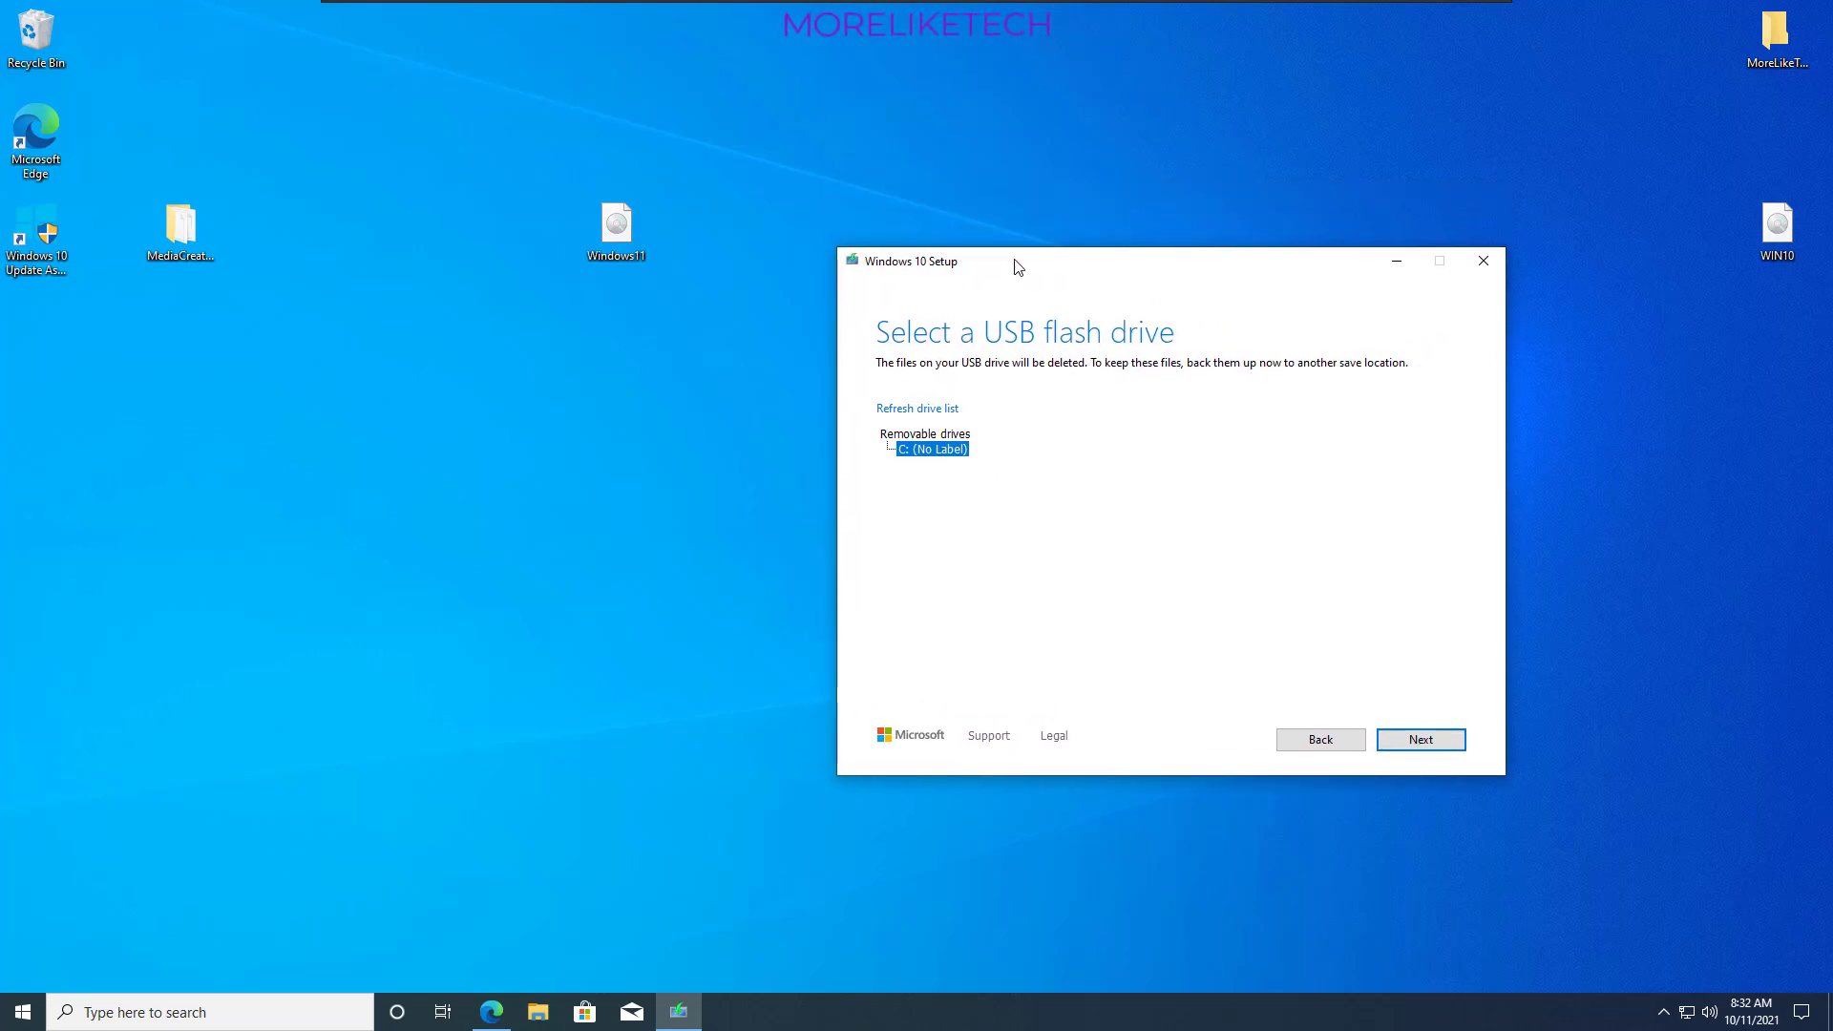
click(1483, 260)
click(933, 575)
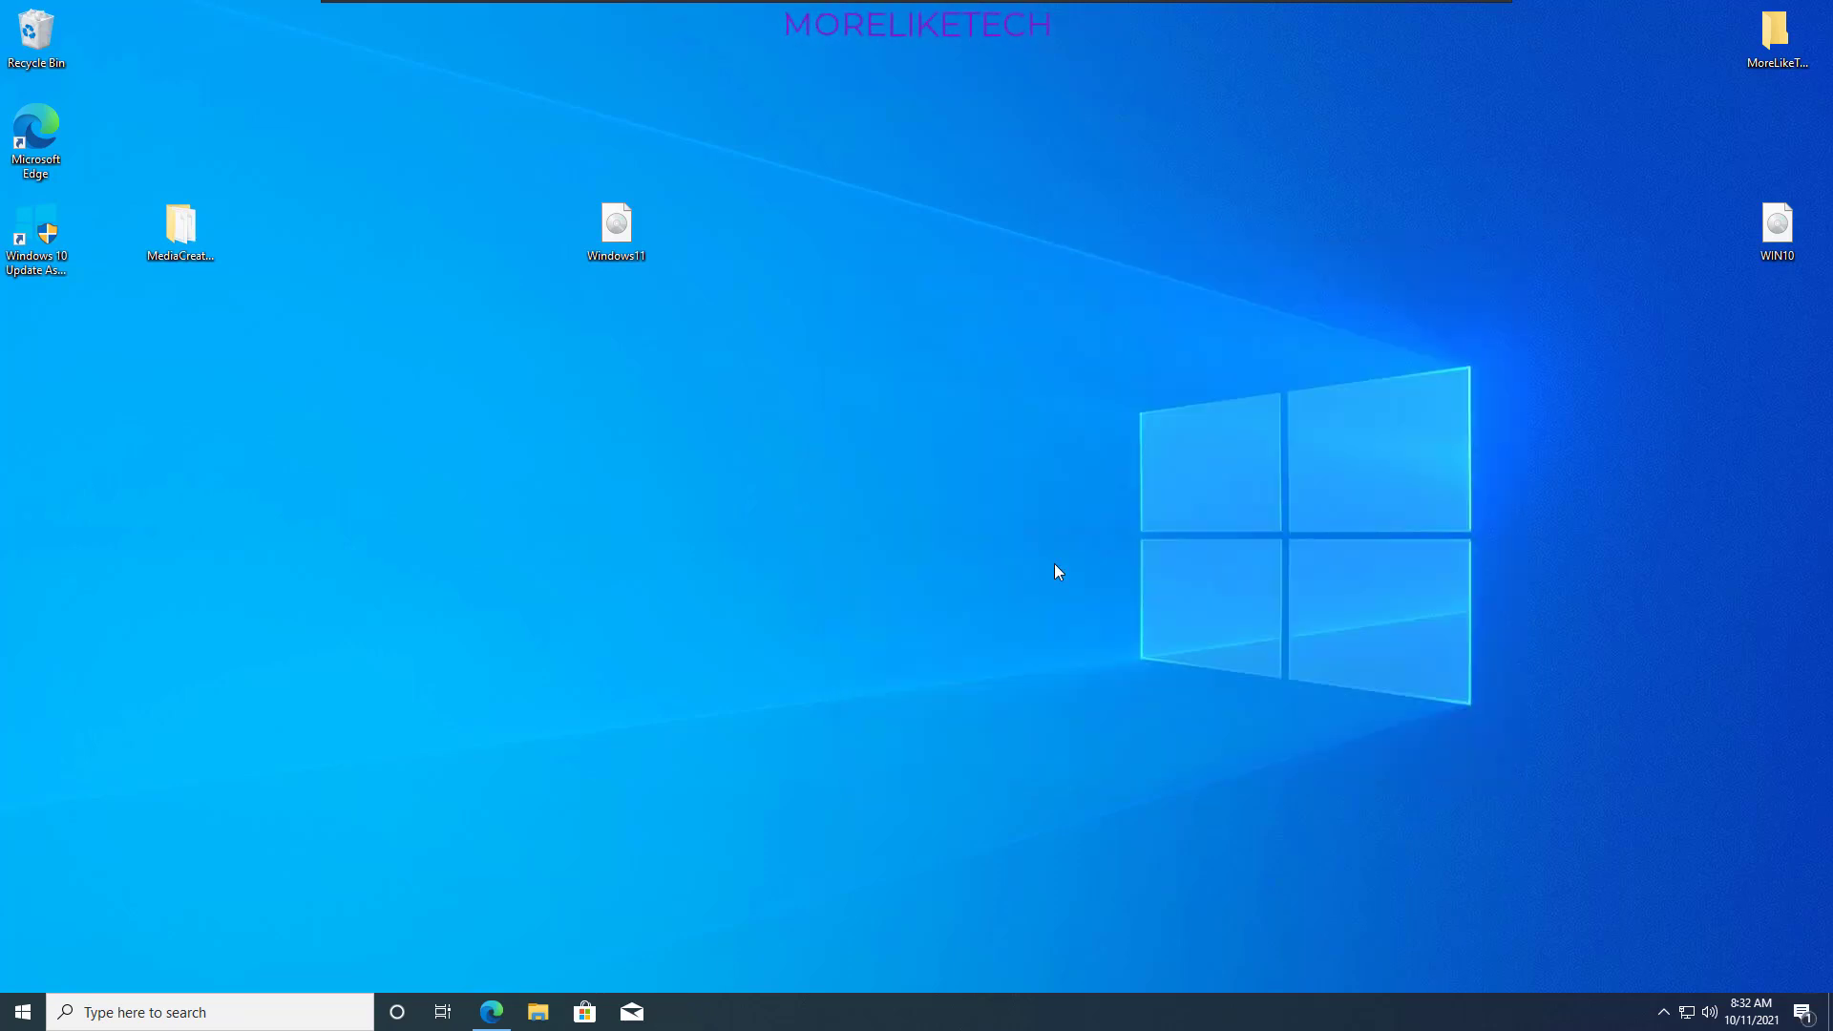
- Open the ESD-ISO (D:) USB drive in File Explorer and dock its window to the right half of the screen
double_click(36, 36)
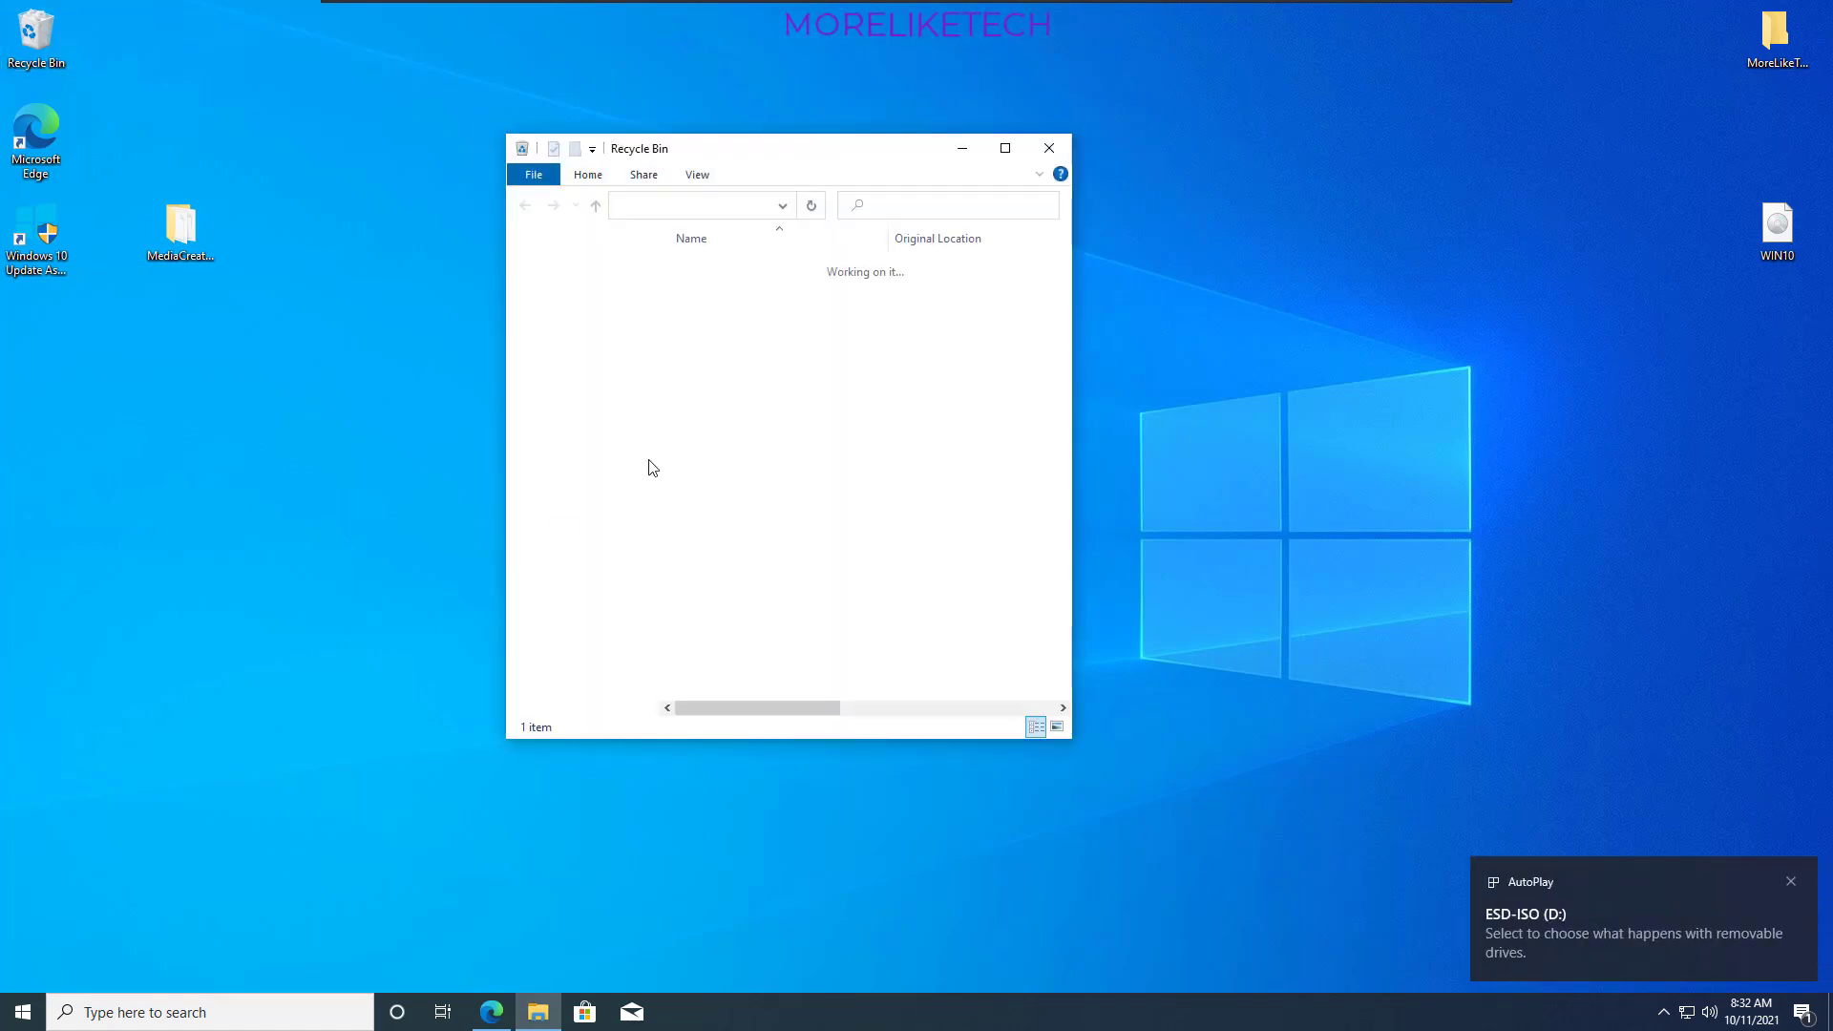
click(592, 452)
scroll(783, 669, down, 1)
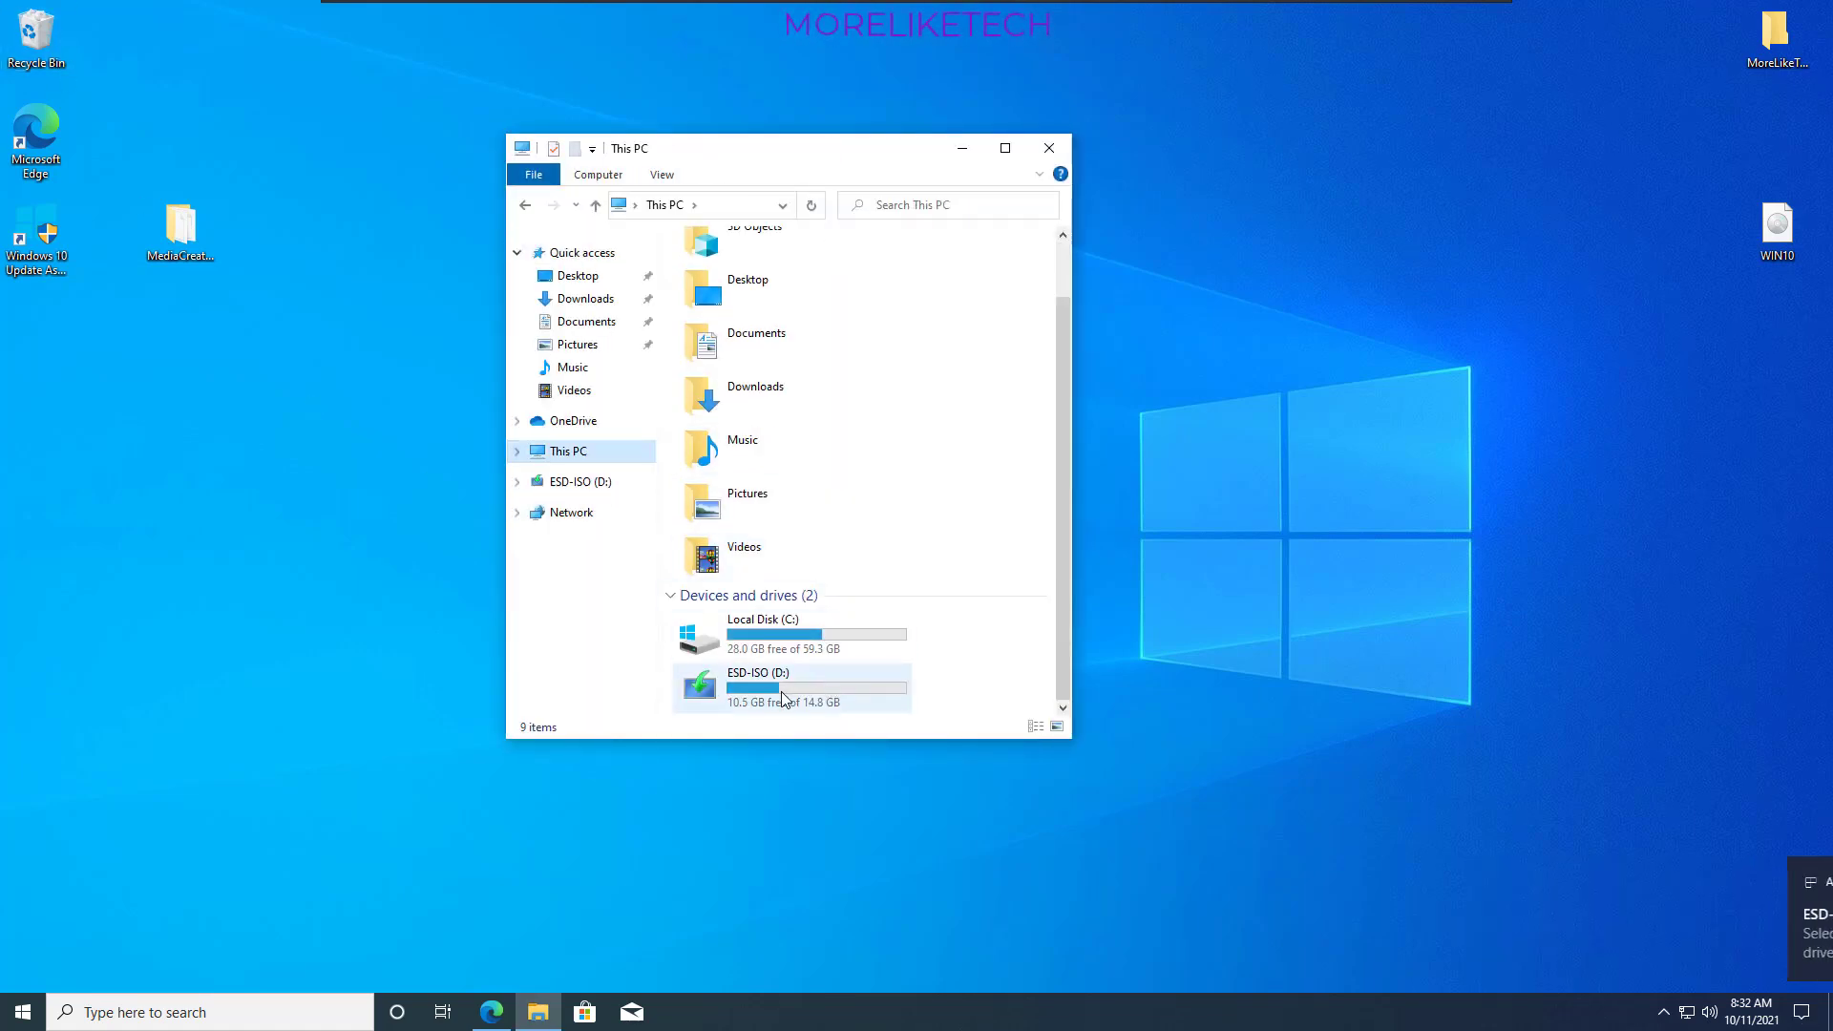
double_click(869, 697)
drag(836, 617, 1832, 420)
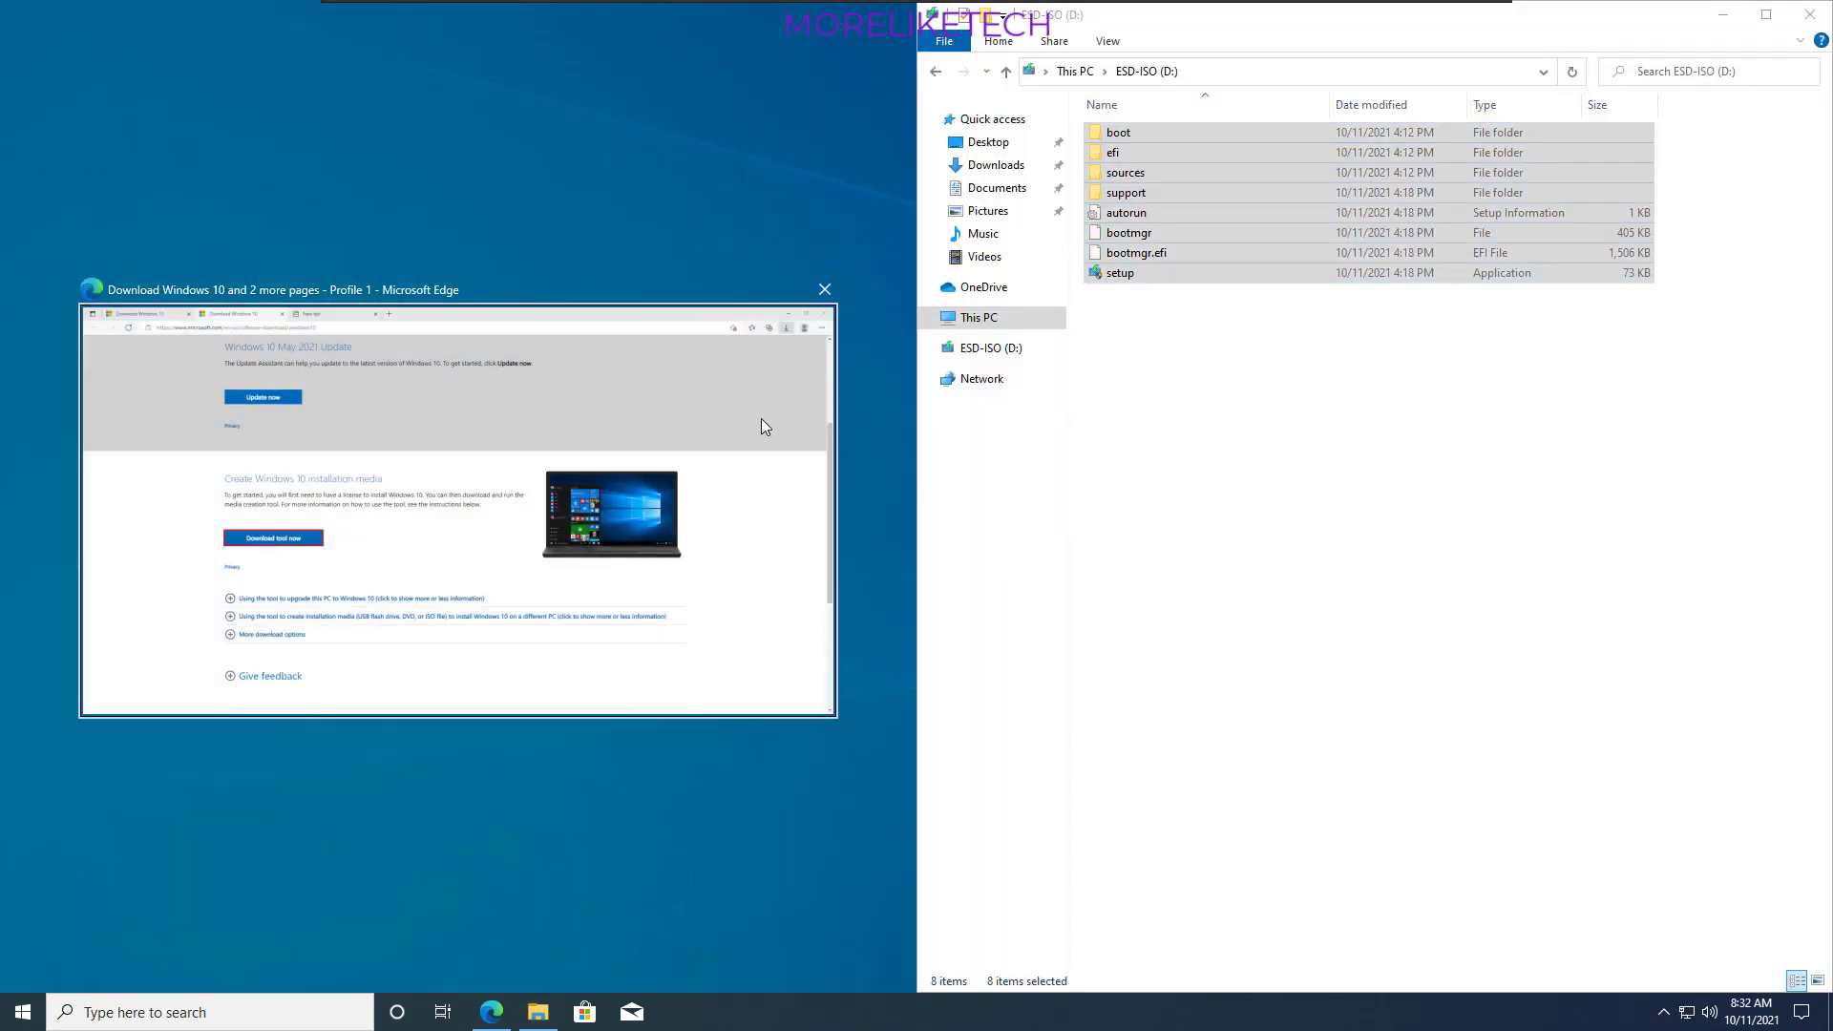
click(762, 126)
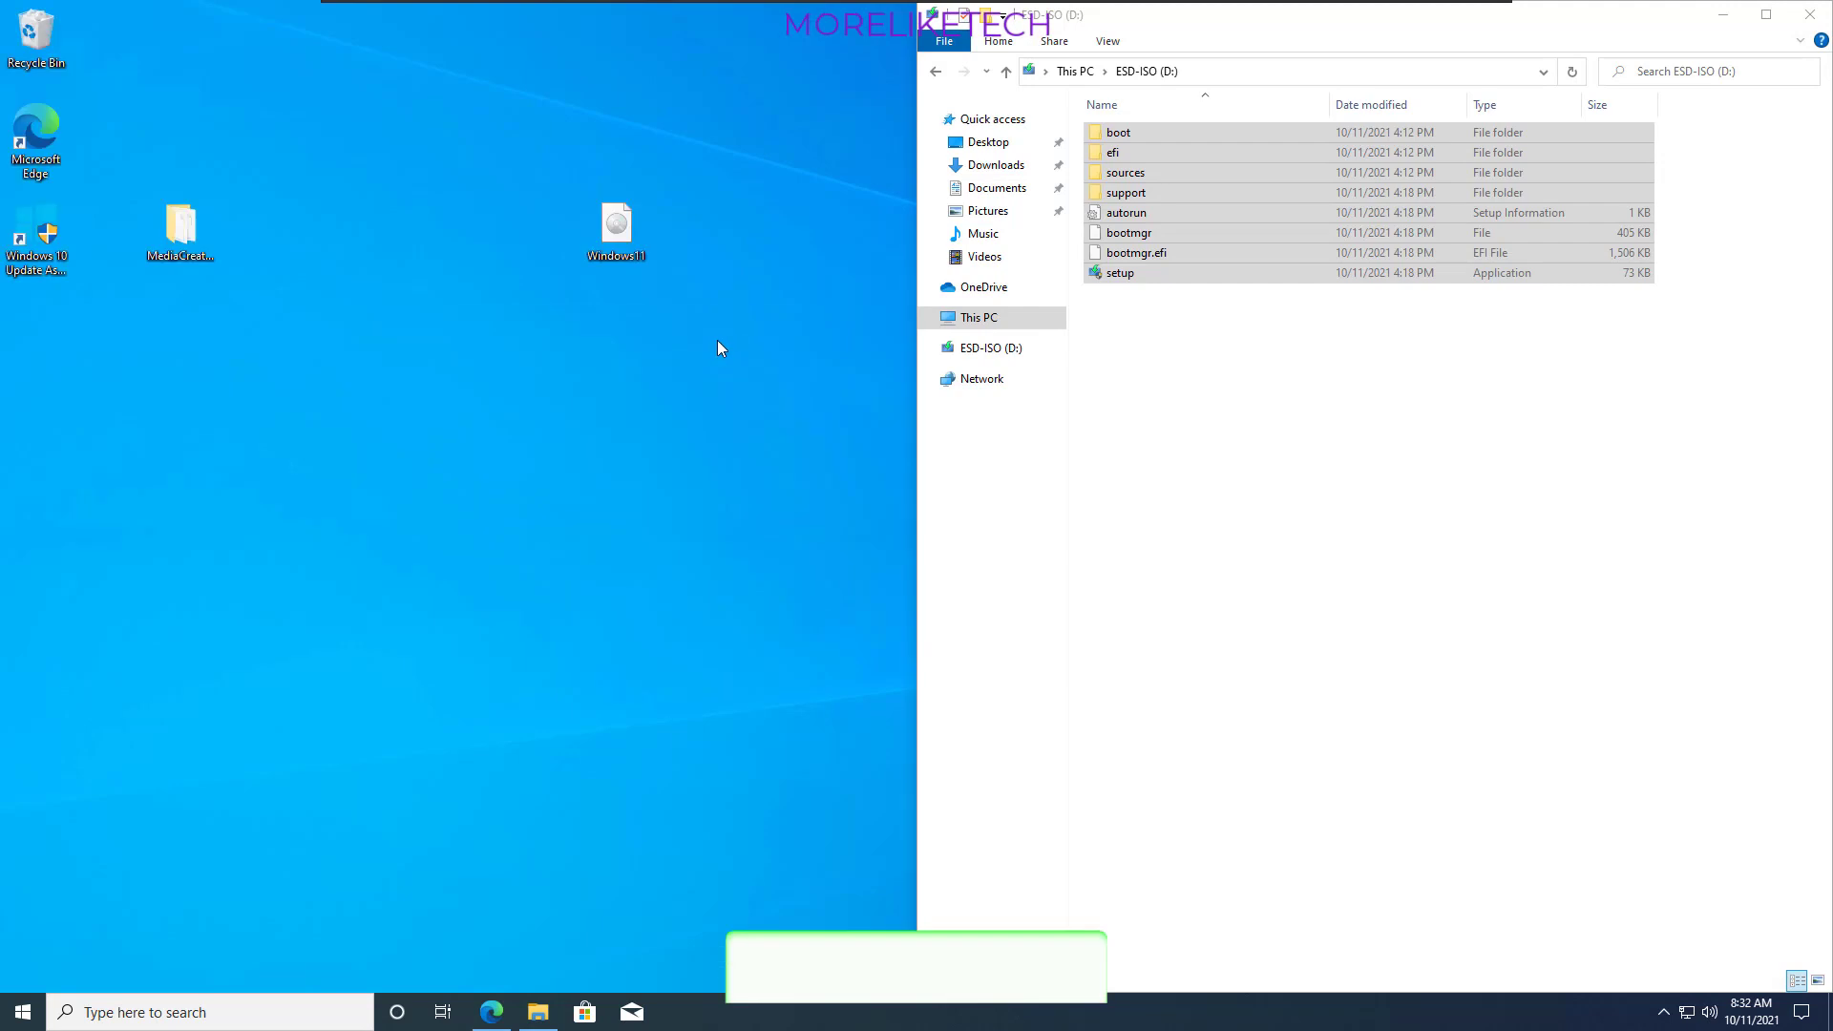
- Mount the Windows11 disk image from the desktop and dock its window to the left half of the screen
click(622, 223)
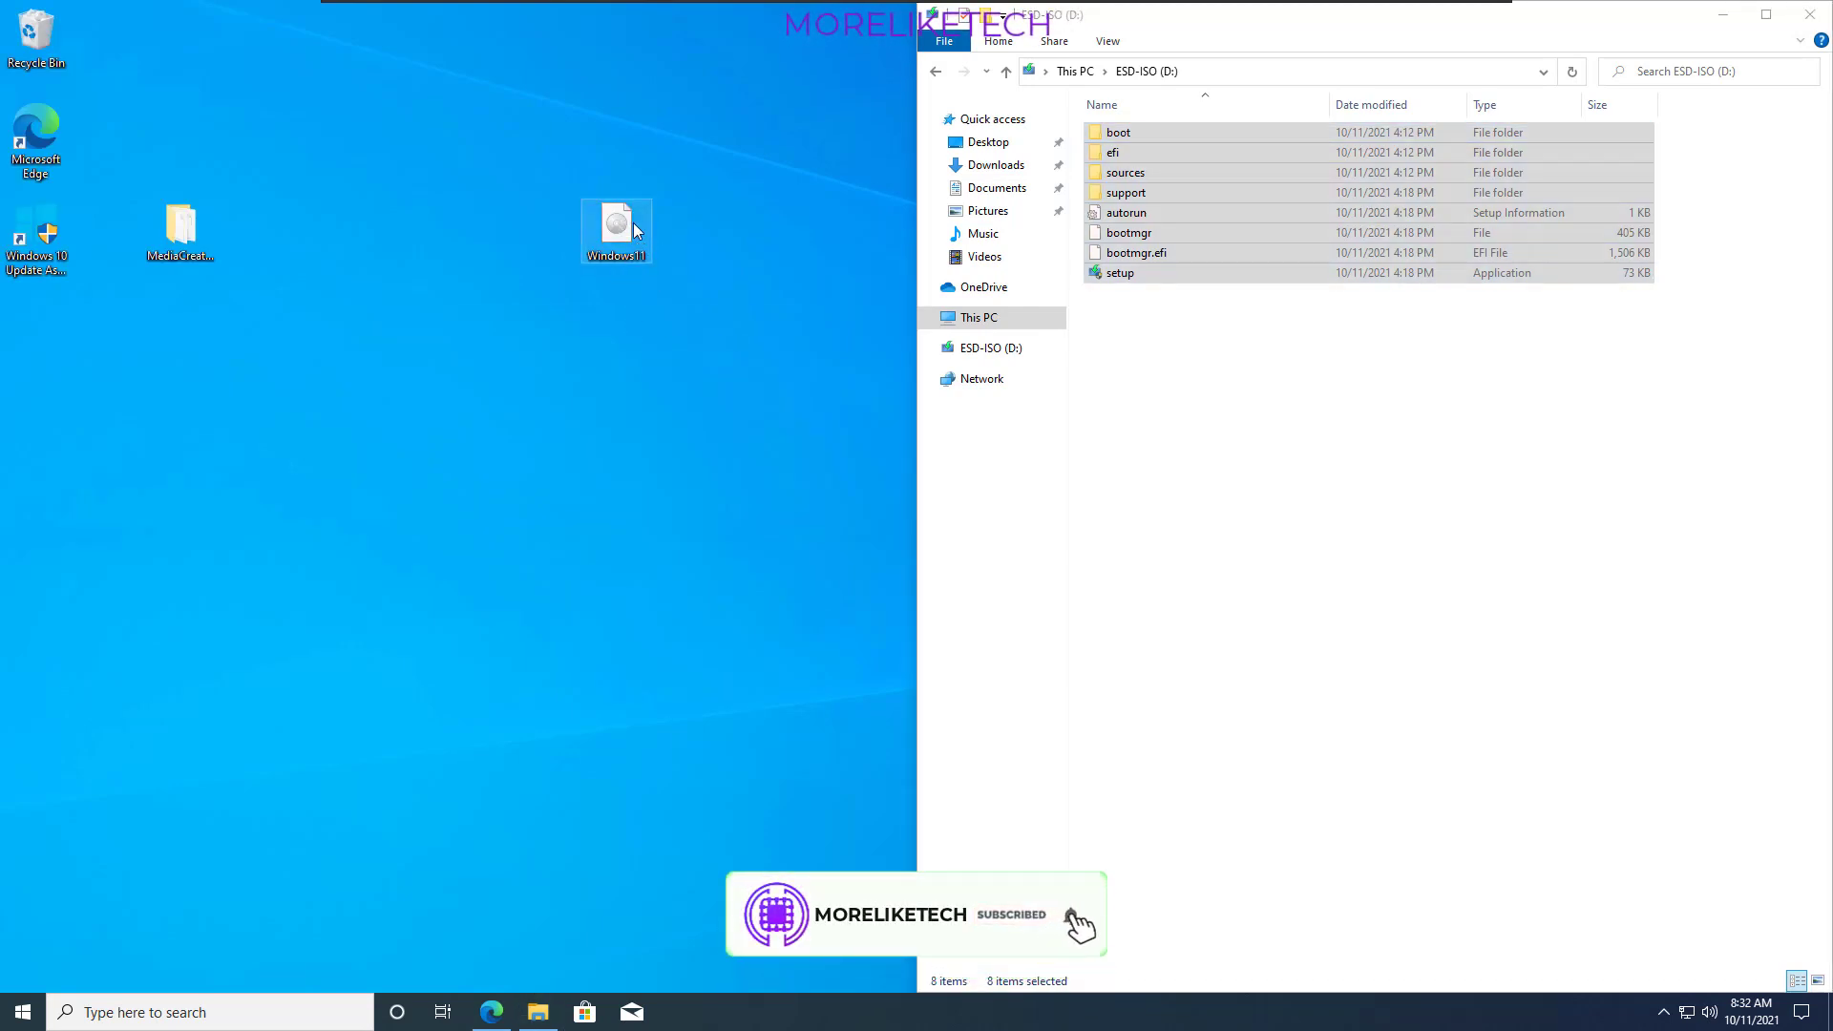
double_click(630, 225)
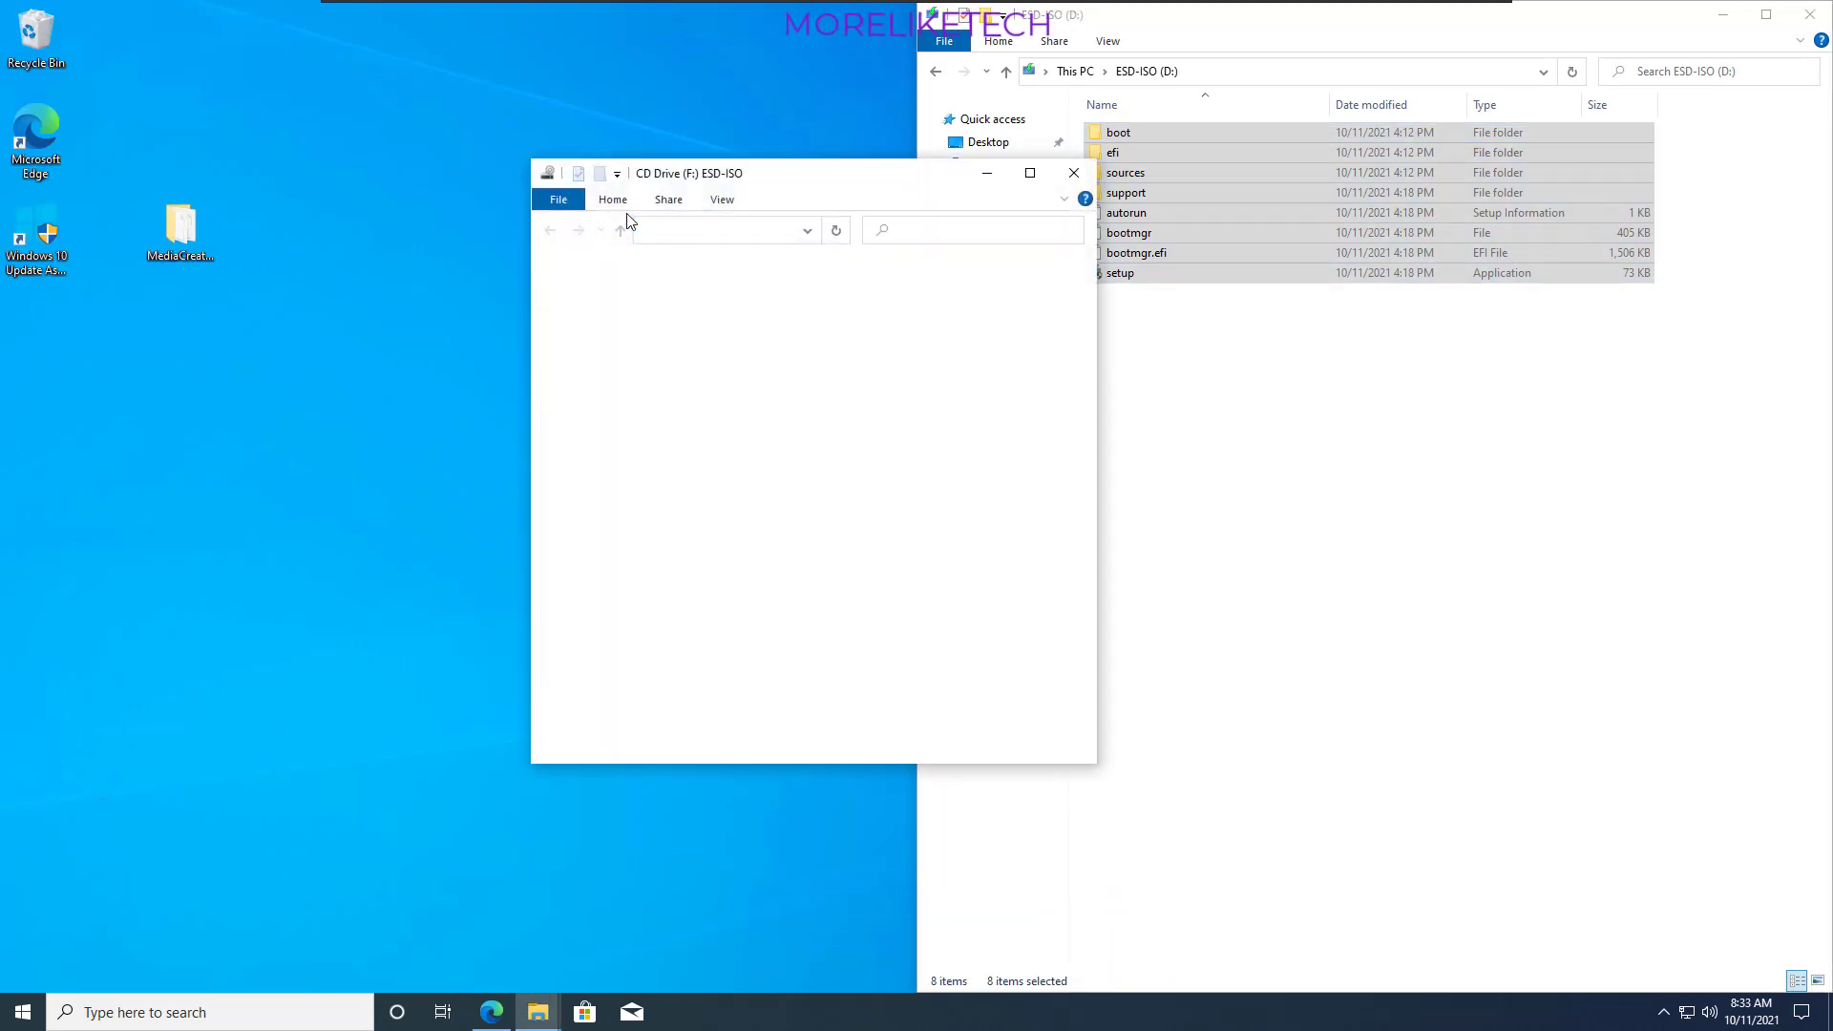
drag(885, 182, 2, 537)
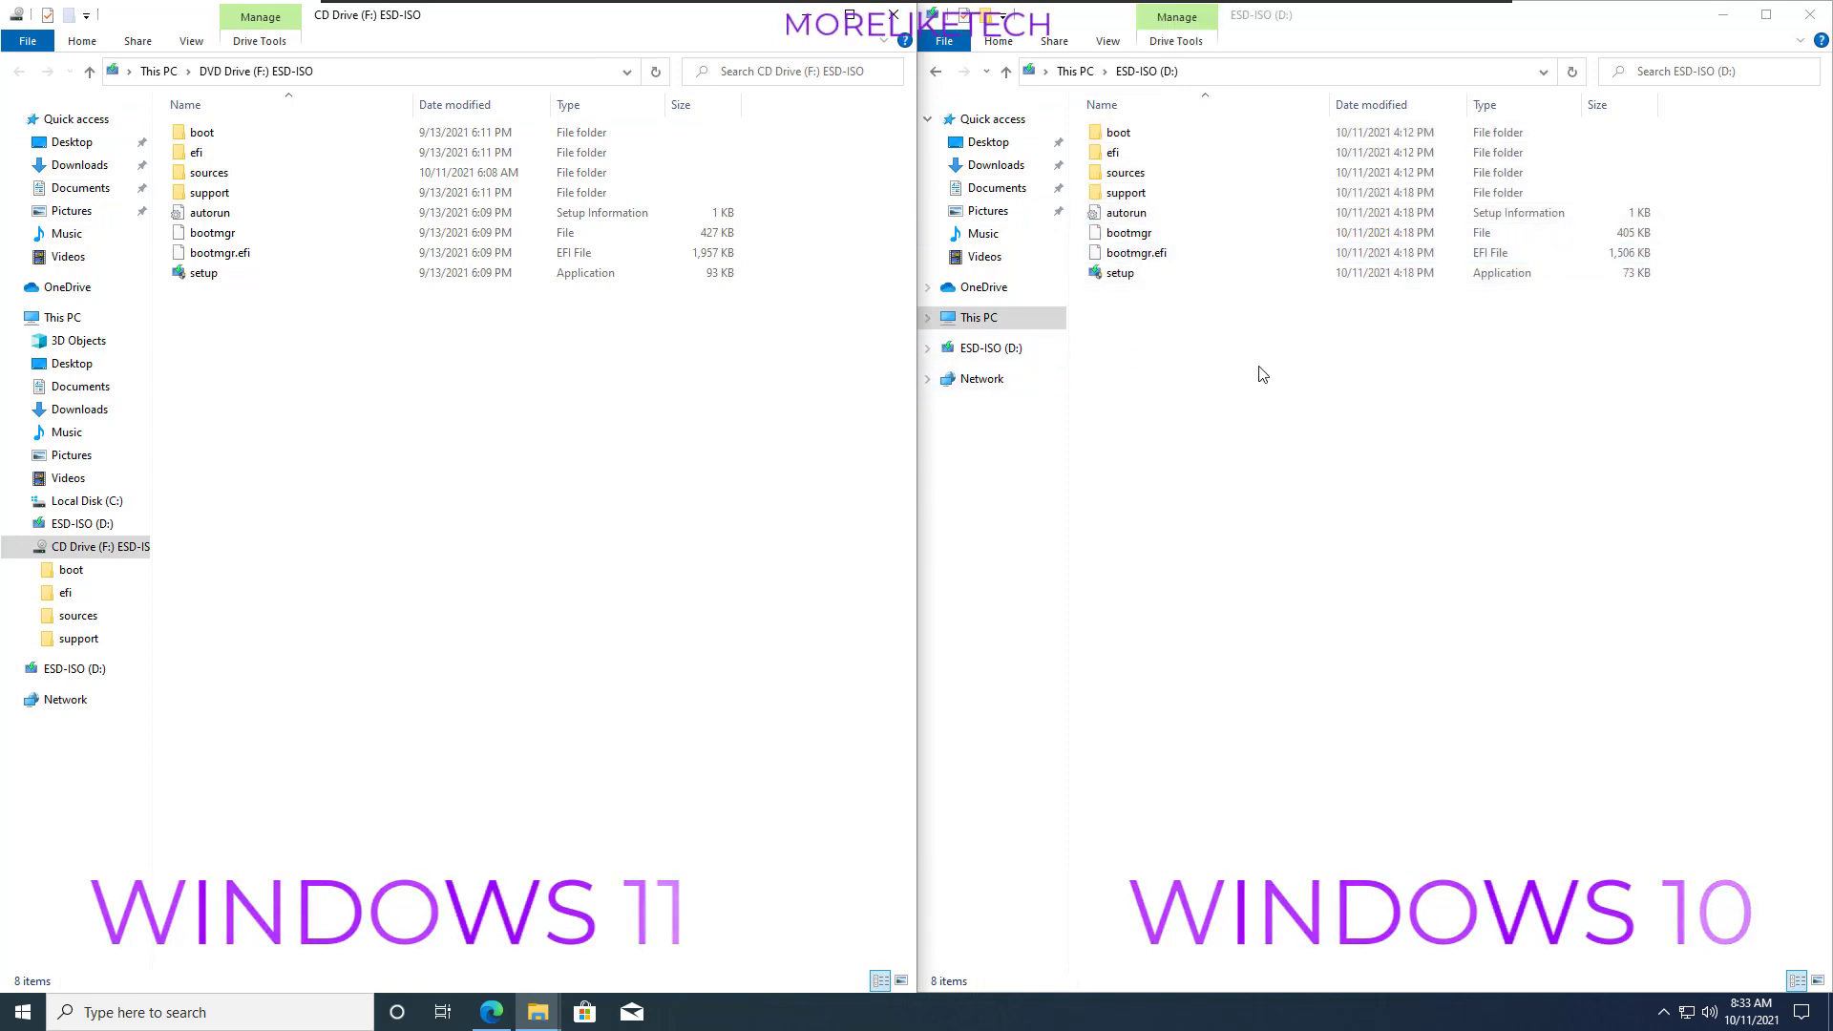
- Copy the install.esd file from the sources folder of the mounted Windows 11 image
double_click(241, 171)
key(i)
key(i)
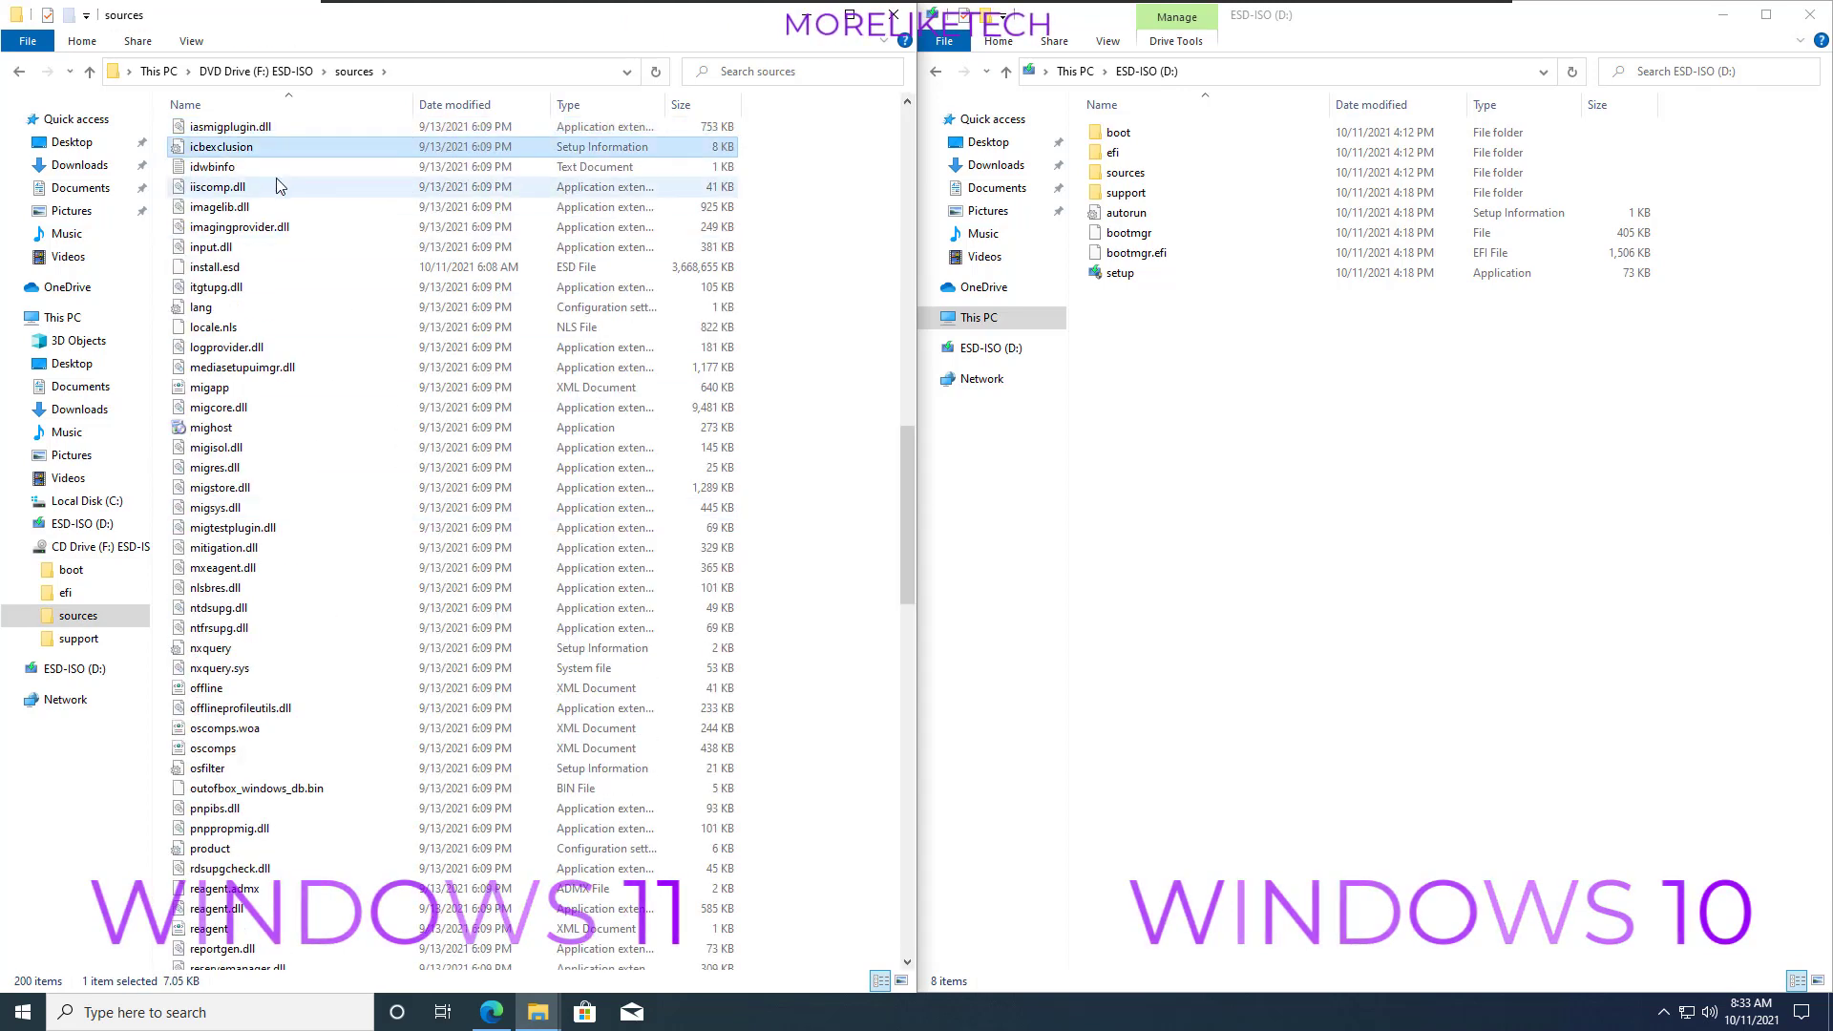
key(i)
key(i)
key(i)
key(i)
key(i)
key(i)
key(i)
key(i)
key(i)
key(i)
key(i)
key(i)
key(i)
click(254, 271)
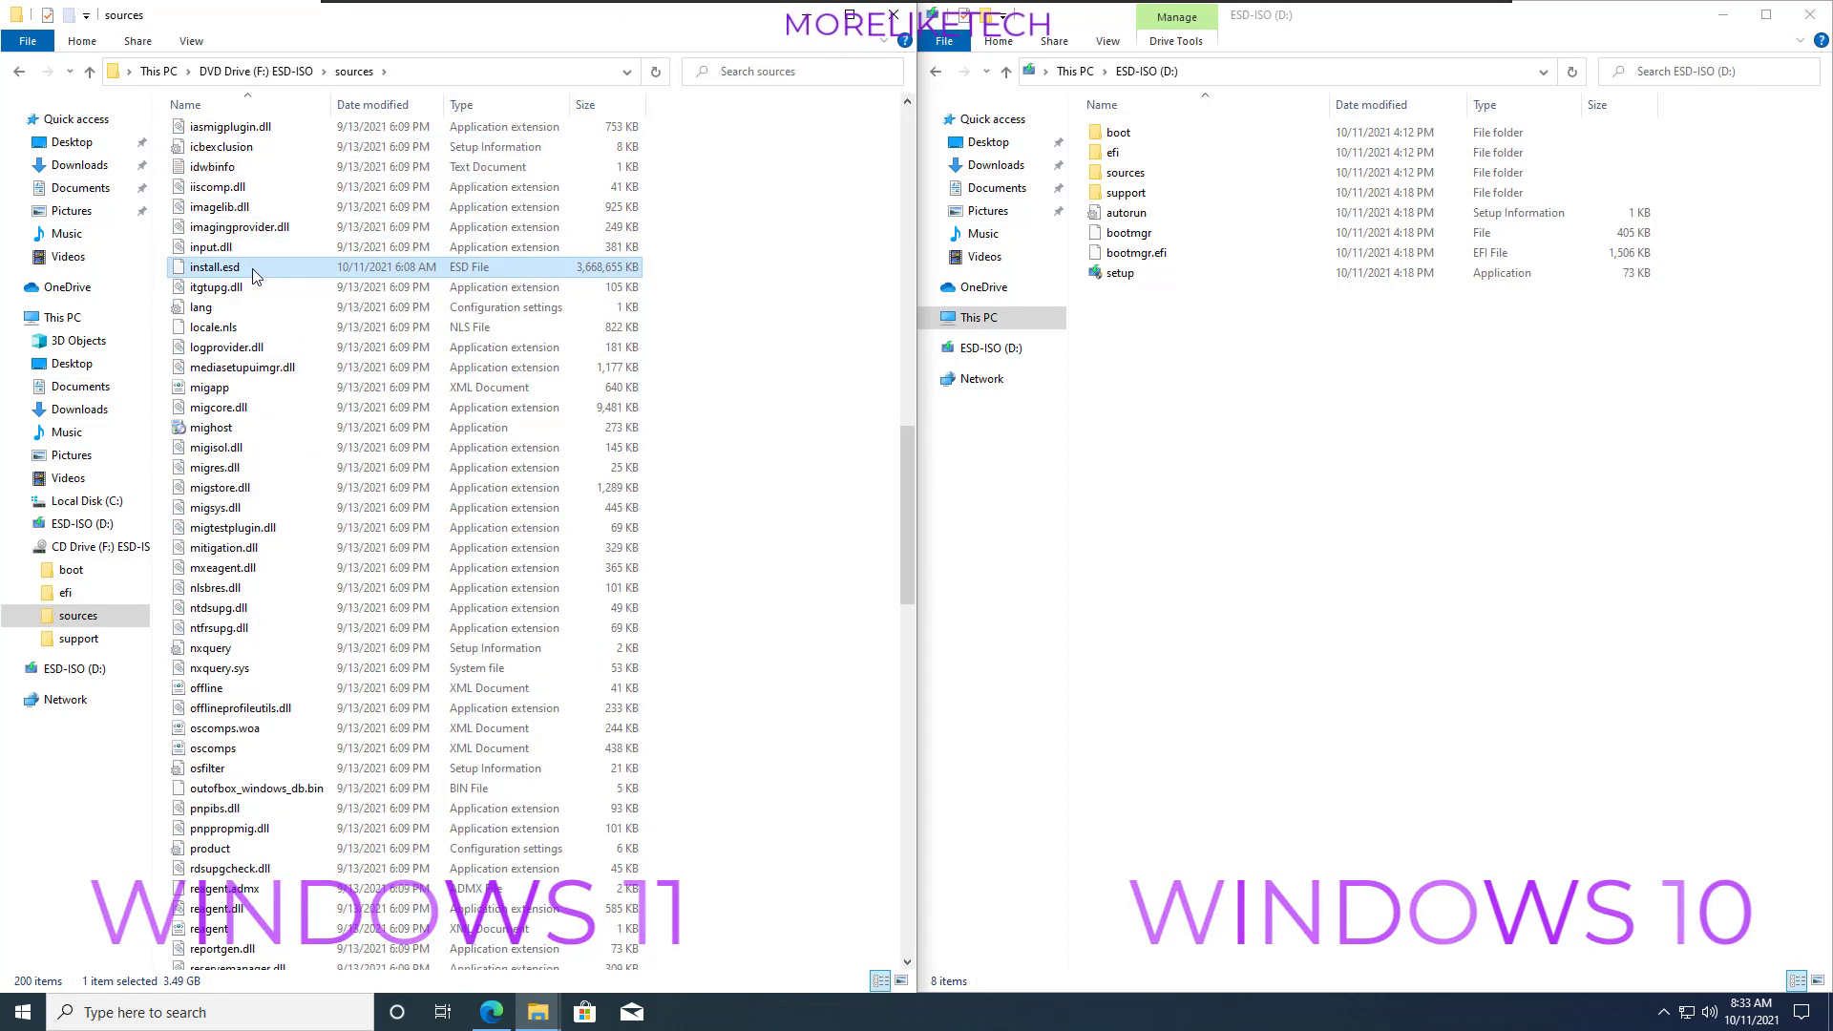
right_click(254, 269)
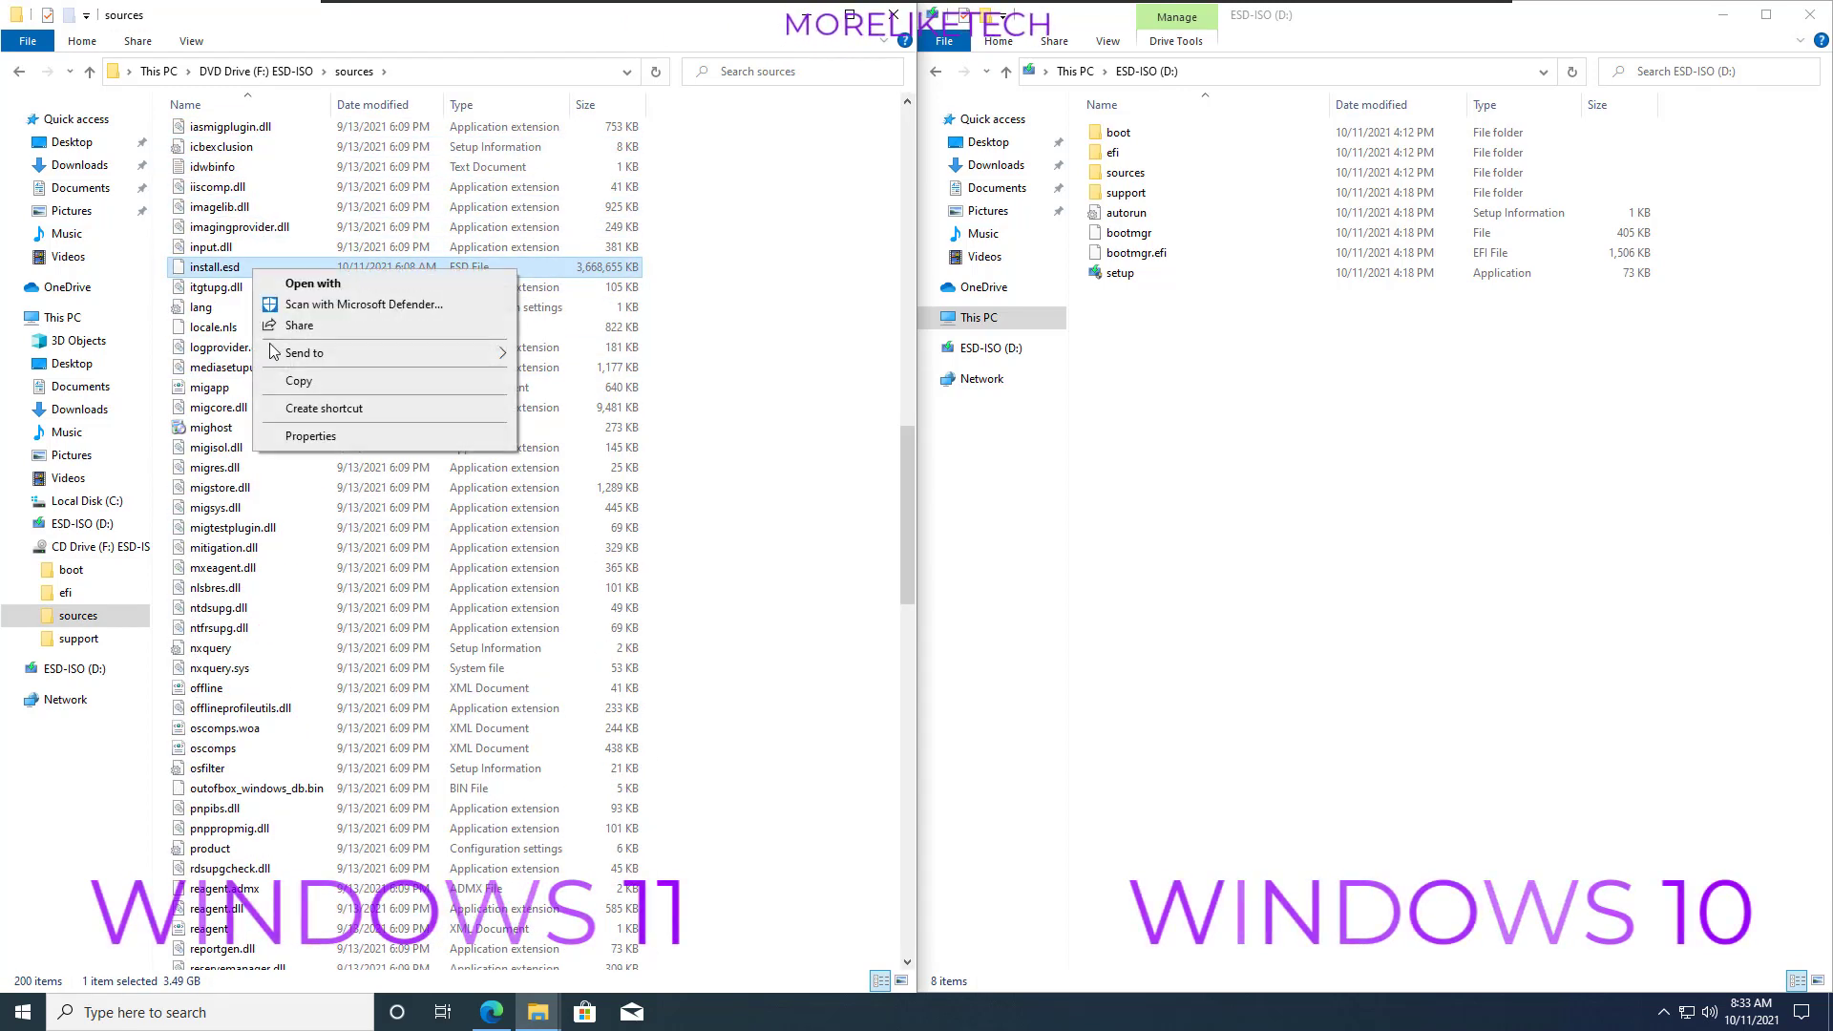
click(307, 383)
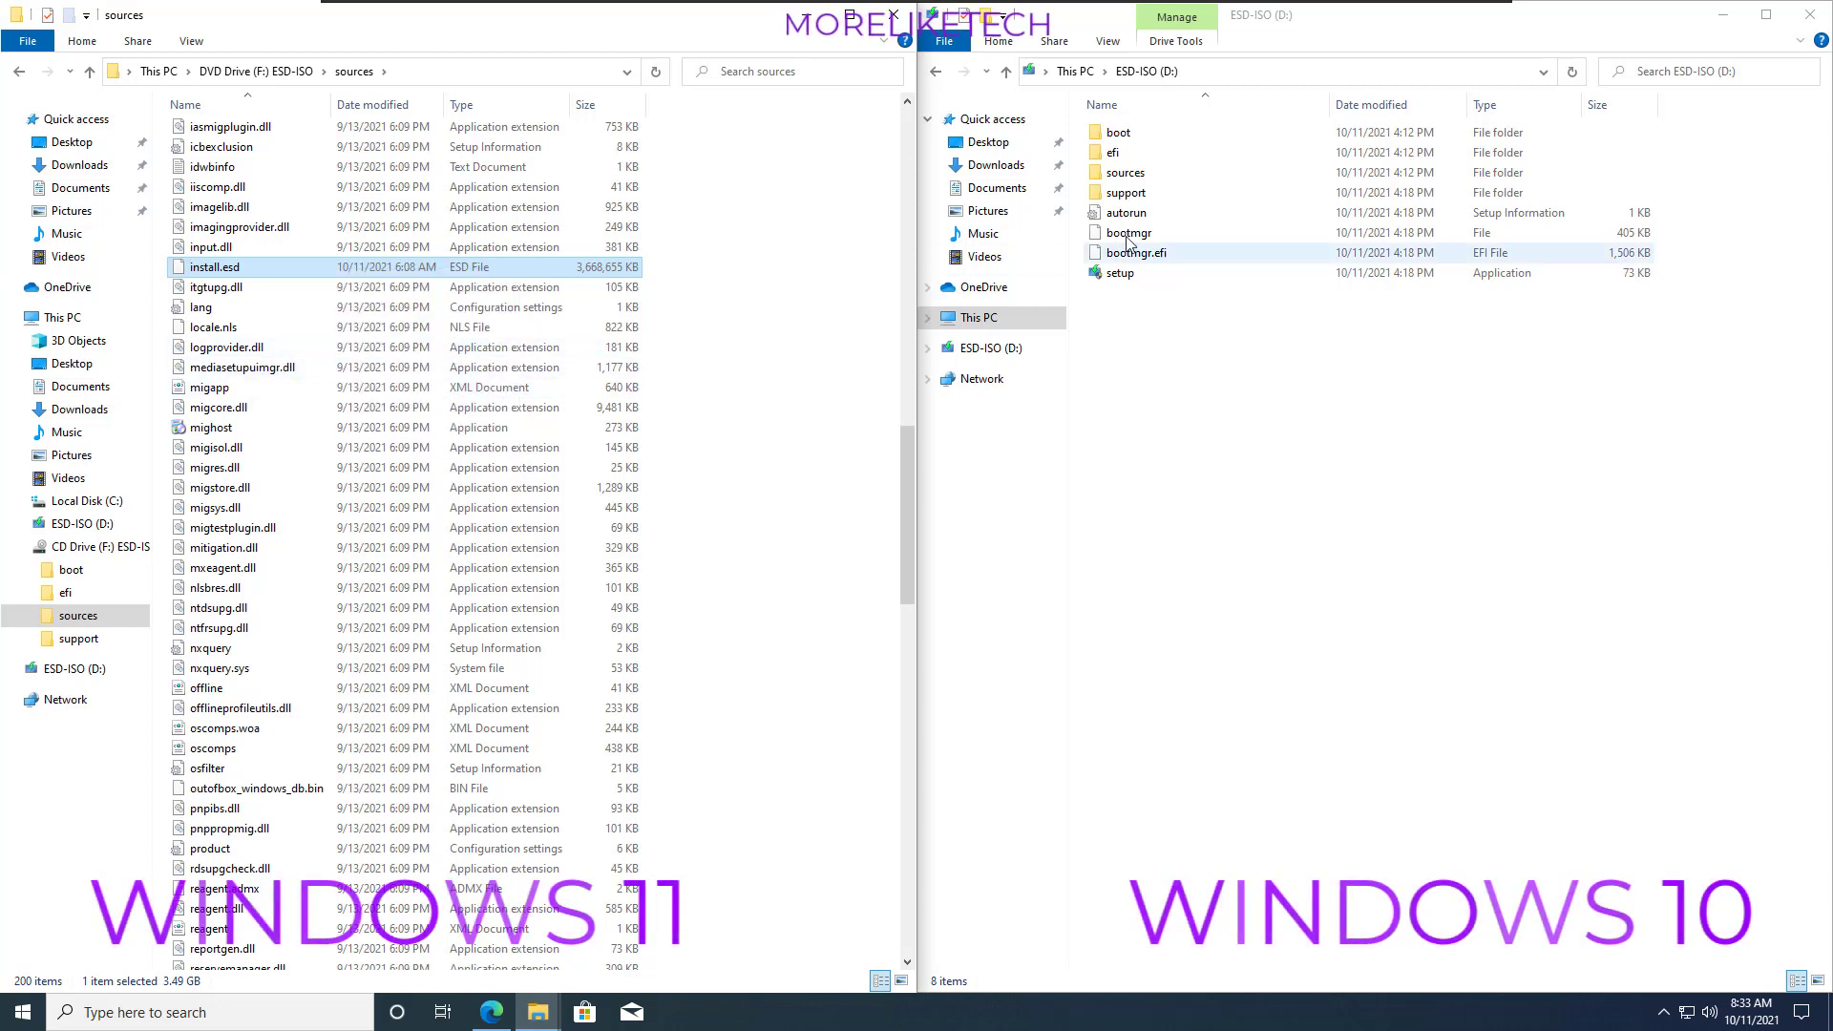
- Paste the copied install.esd into the sources folder of the ESD-ISO (D:) USB drive, replacing the existing file
click(1152, 176)
click(1136, 174)
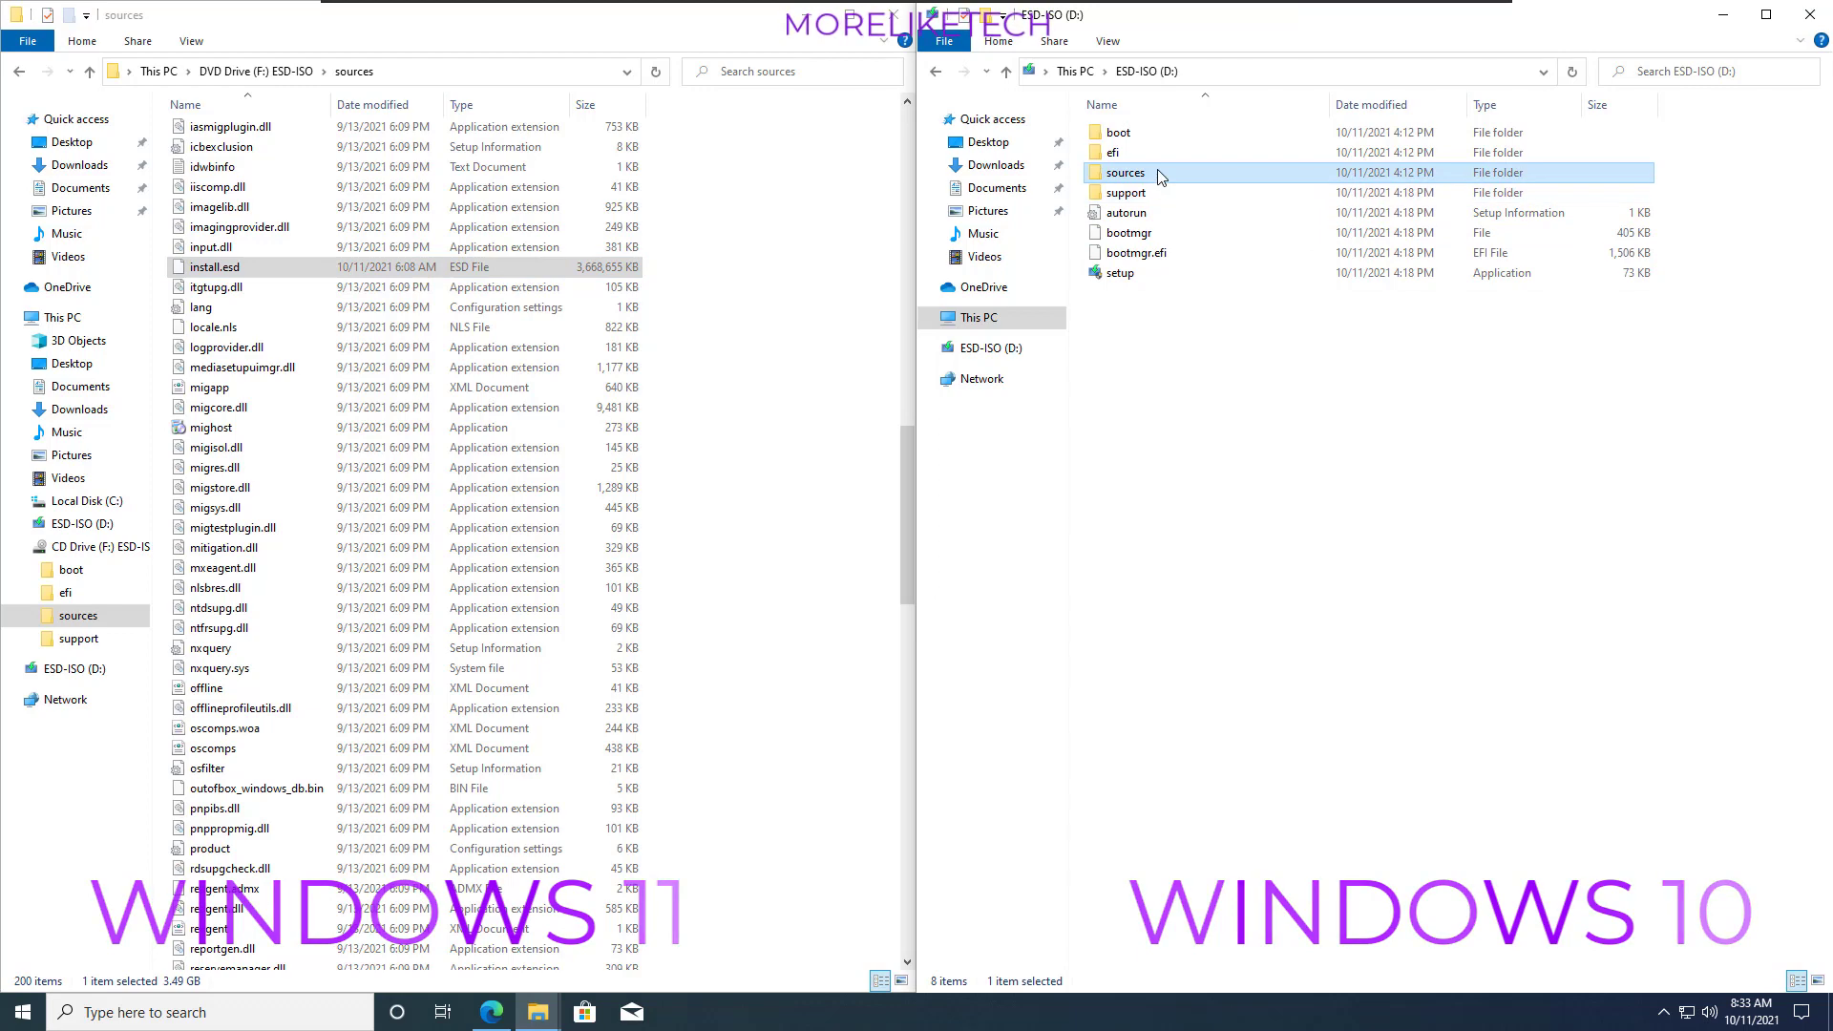
double_click(1156, 176)
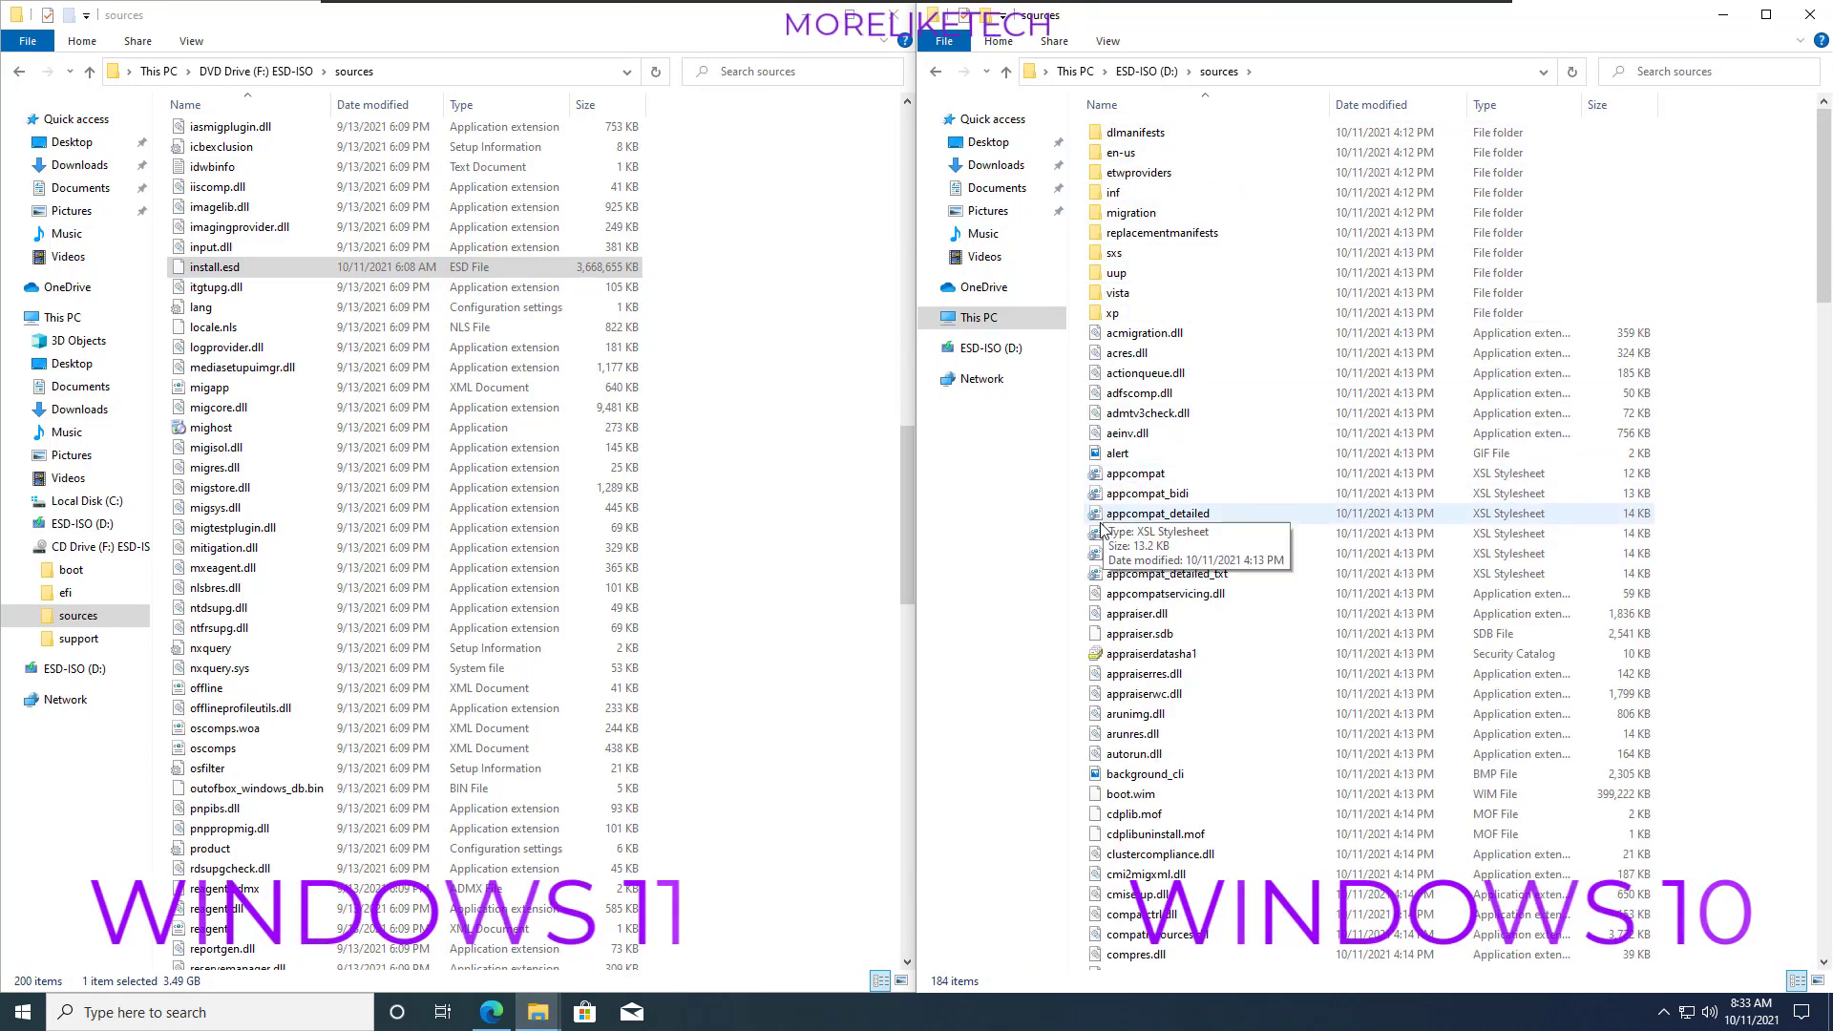
right_click(1082, 382)
click(1153, 511)
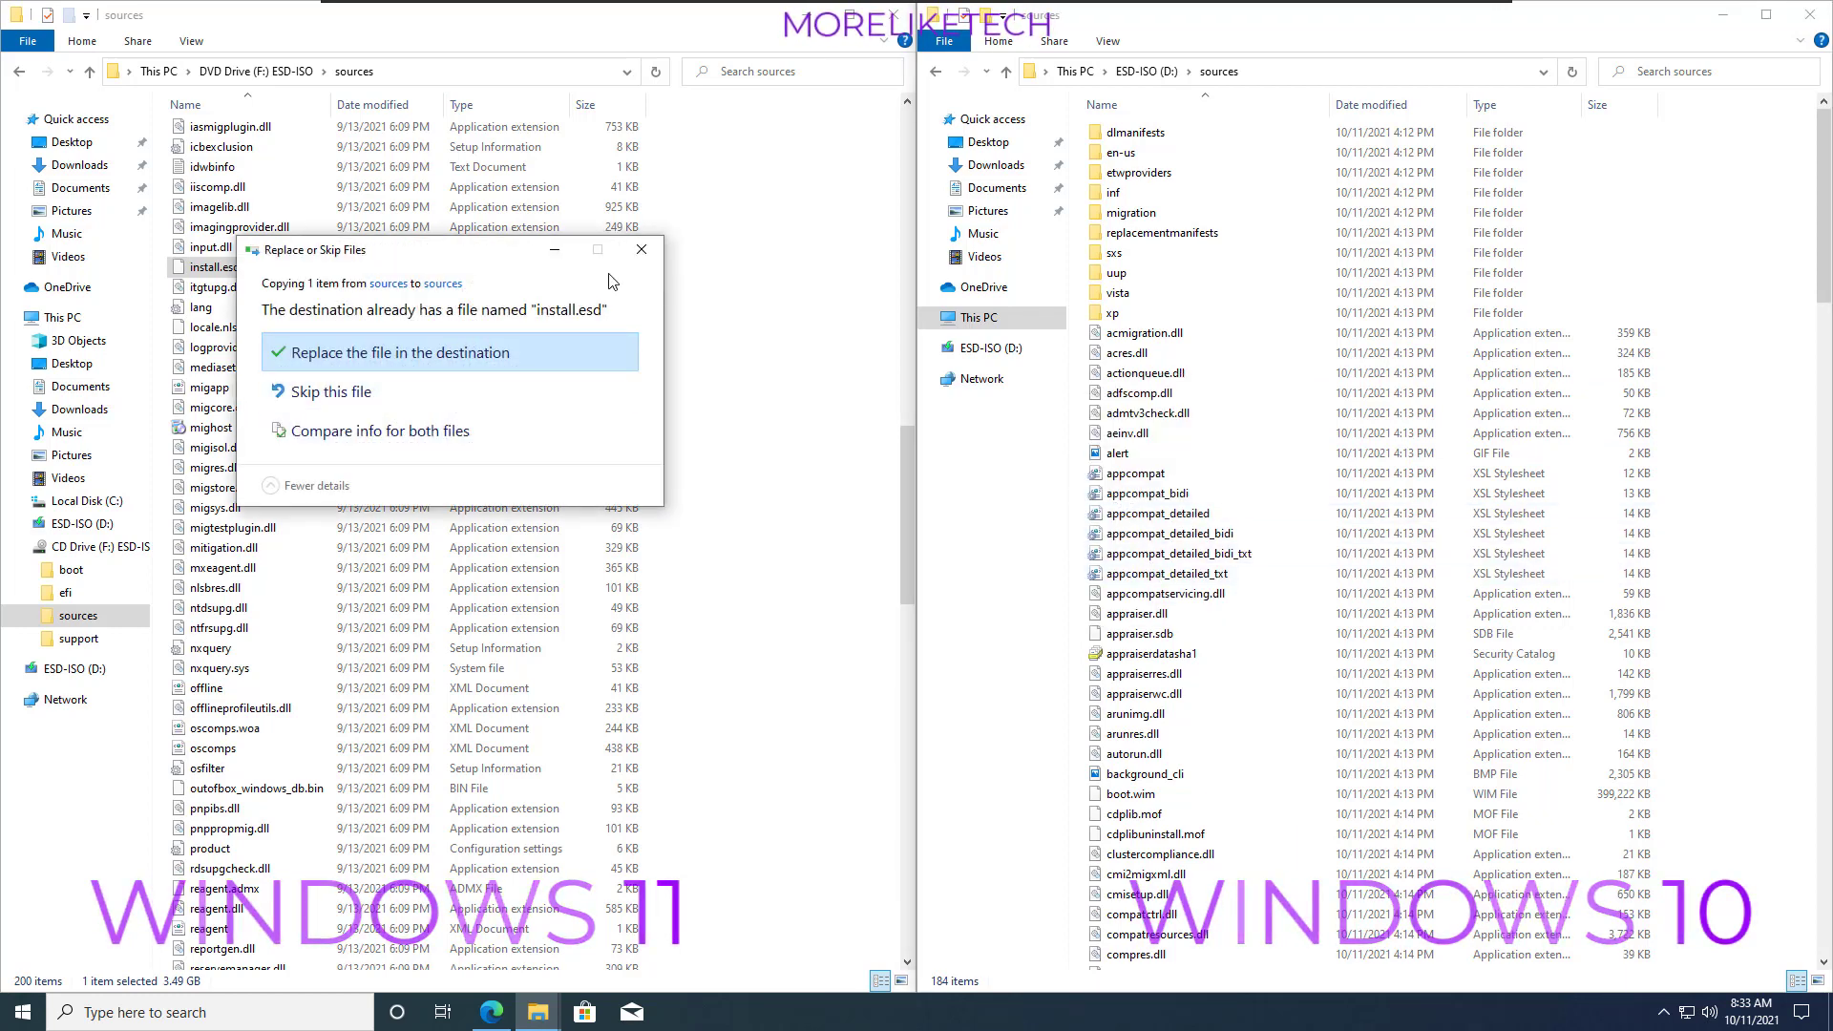
click(396, 356)
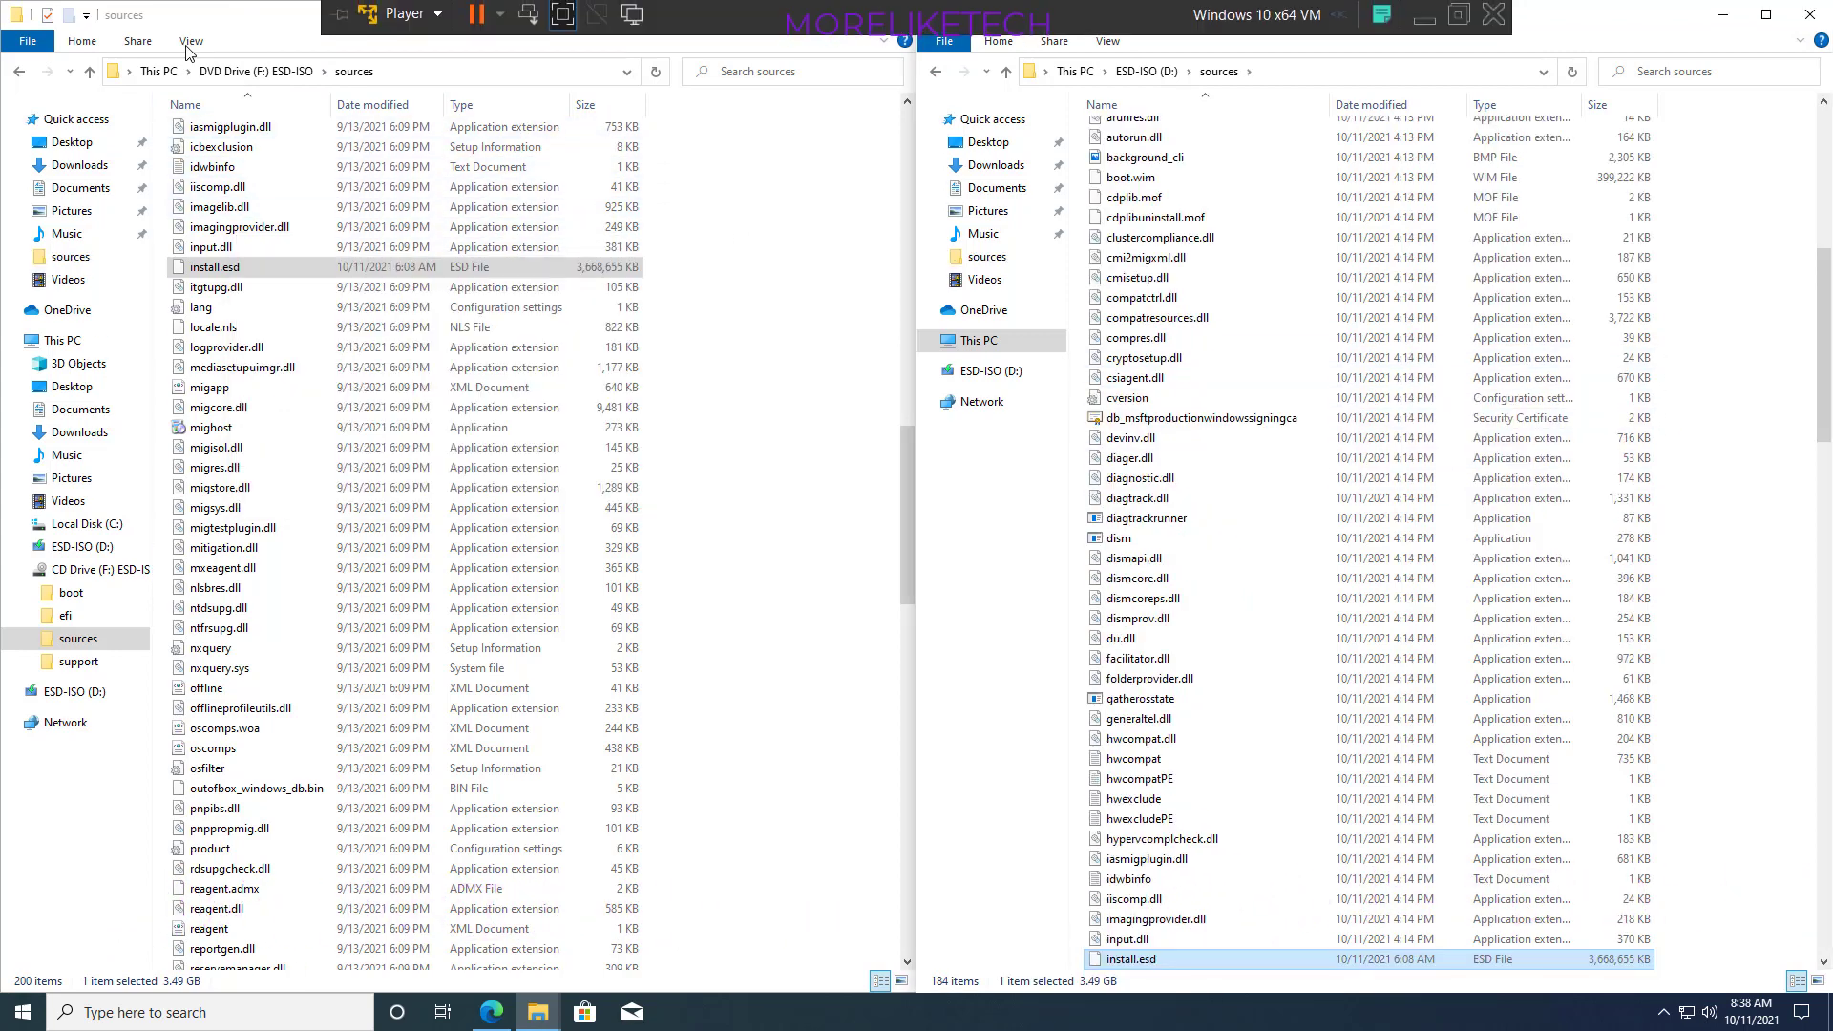
click(828, 422)
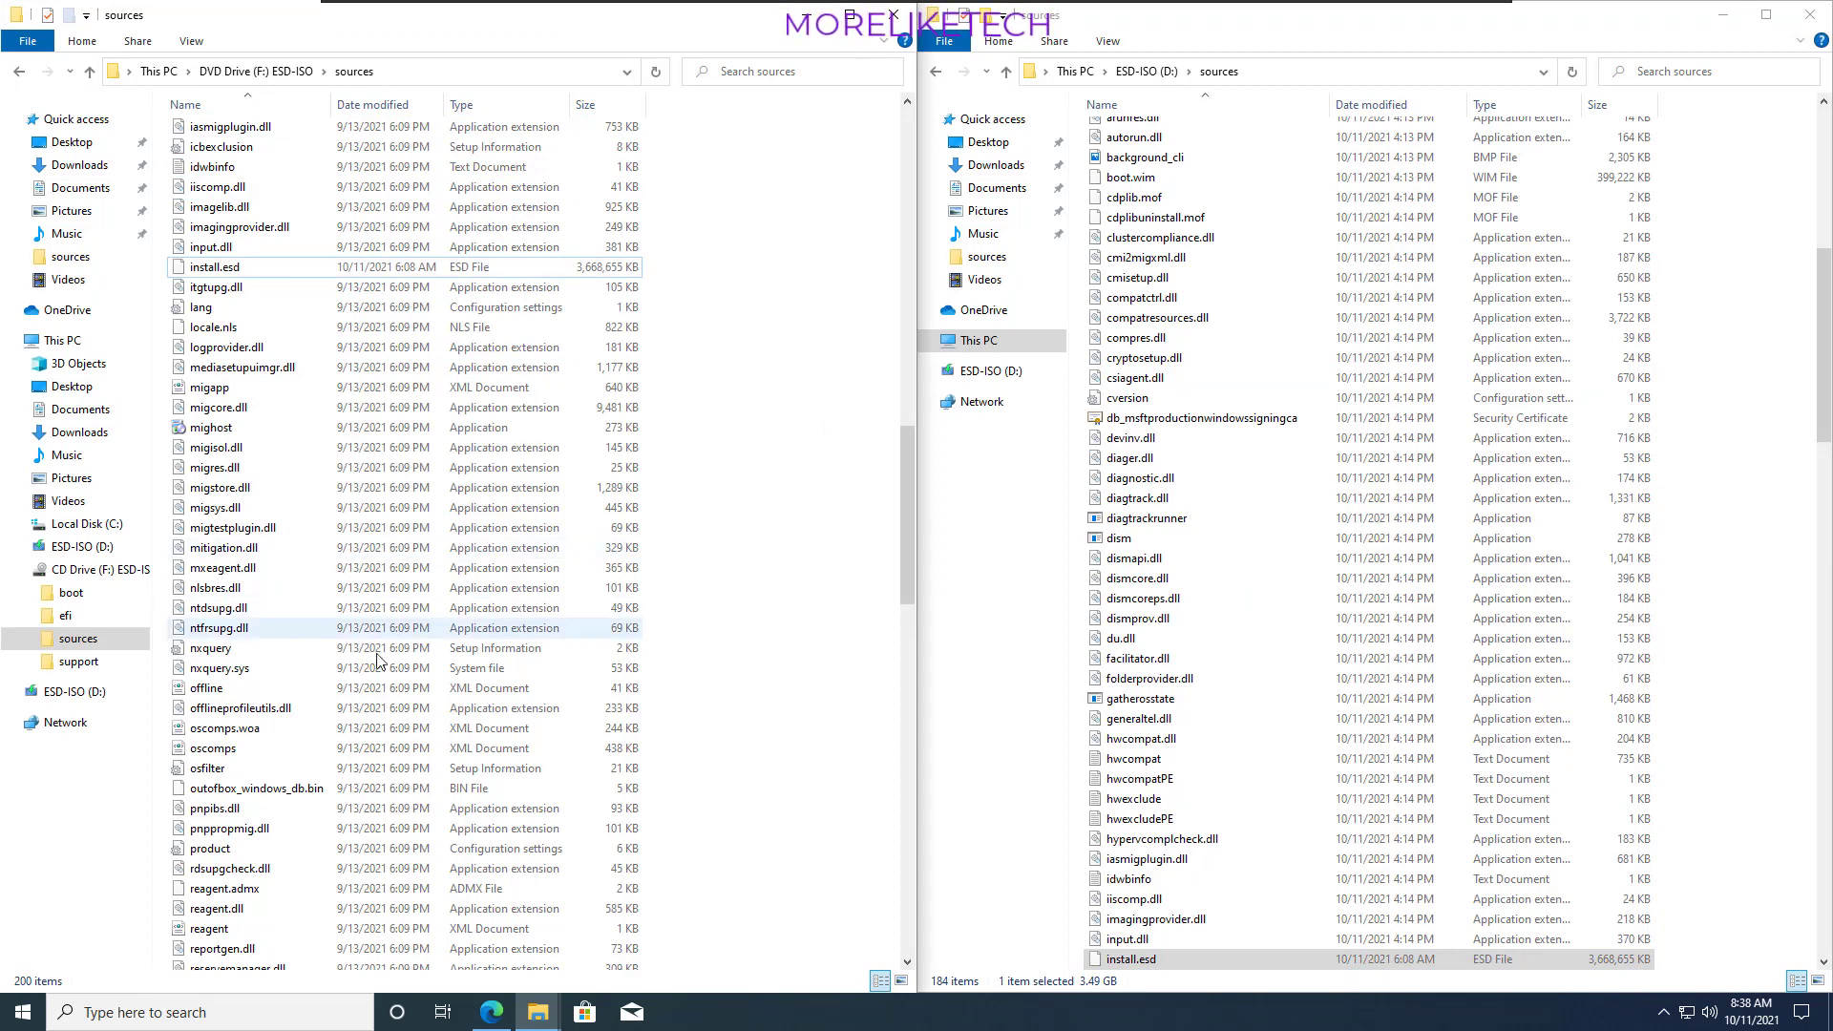
- Restart the computer into the Boot Manager and boot from the EFI USB Device
click(23, 1010)
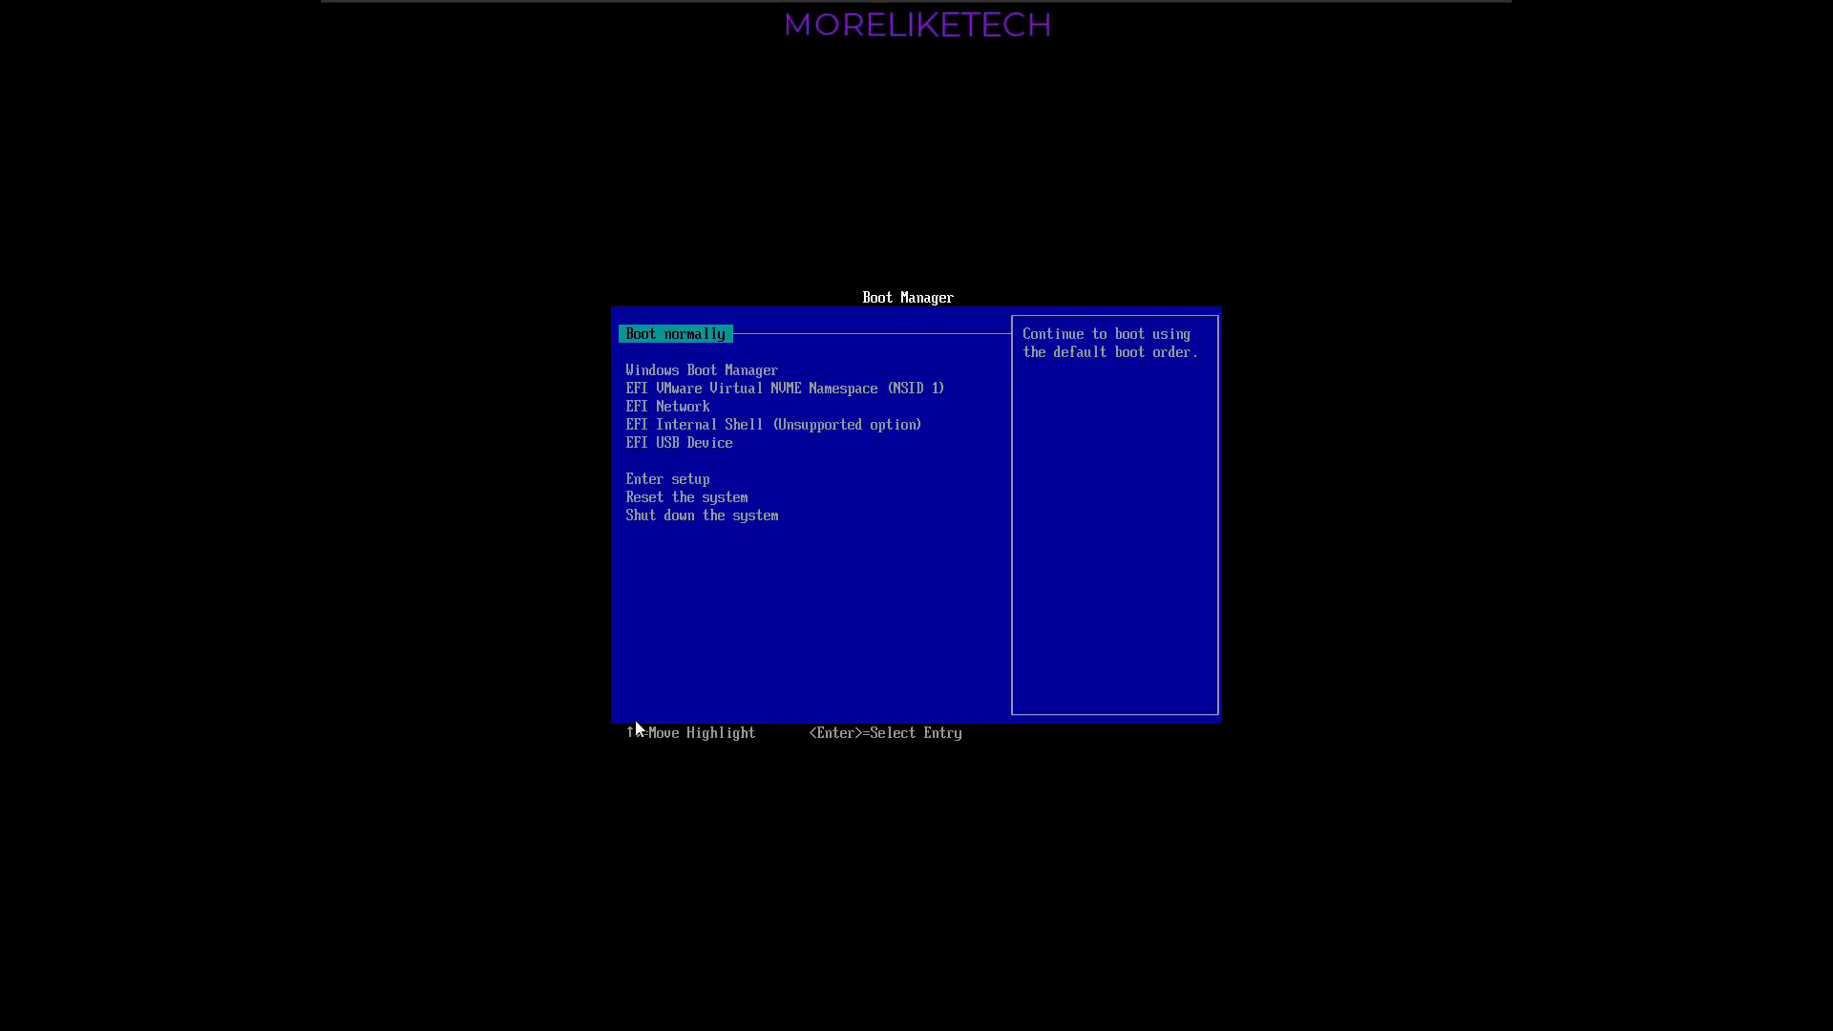
key(Down)
key(Down)
key(Down)
key(Down)
key(Down)
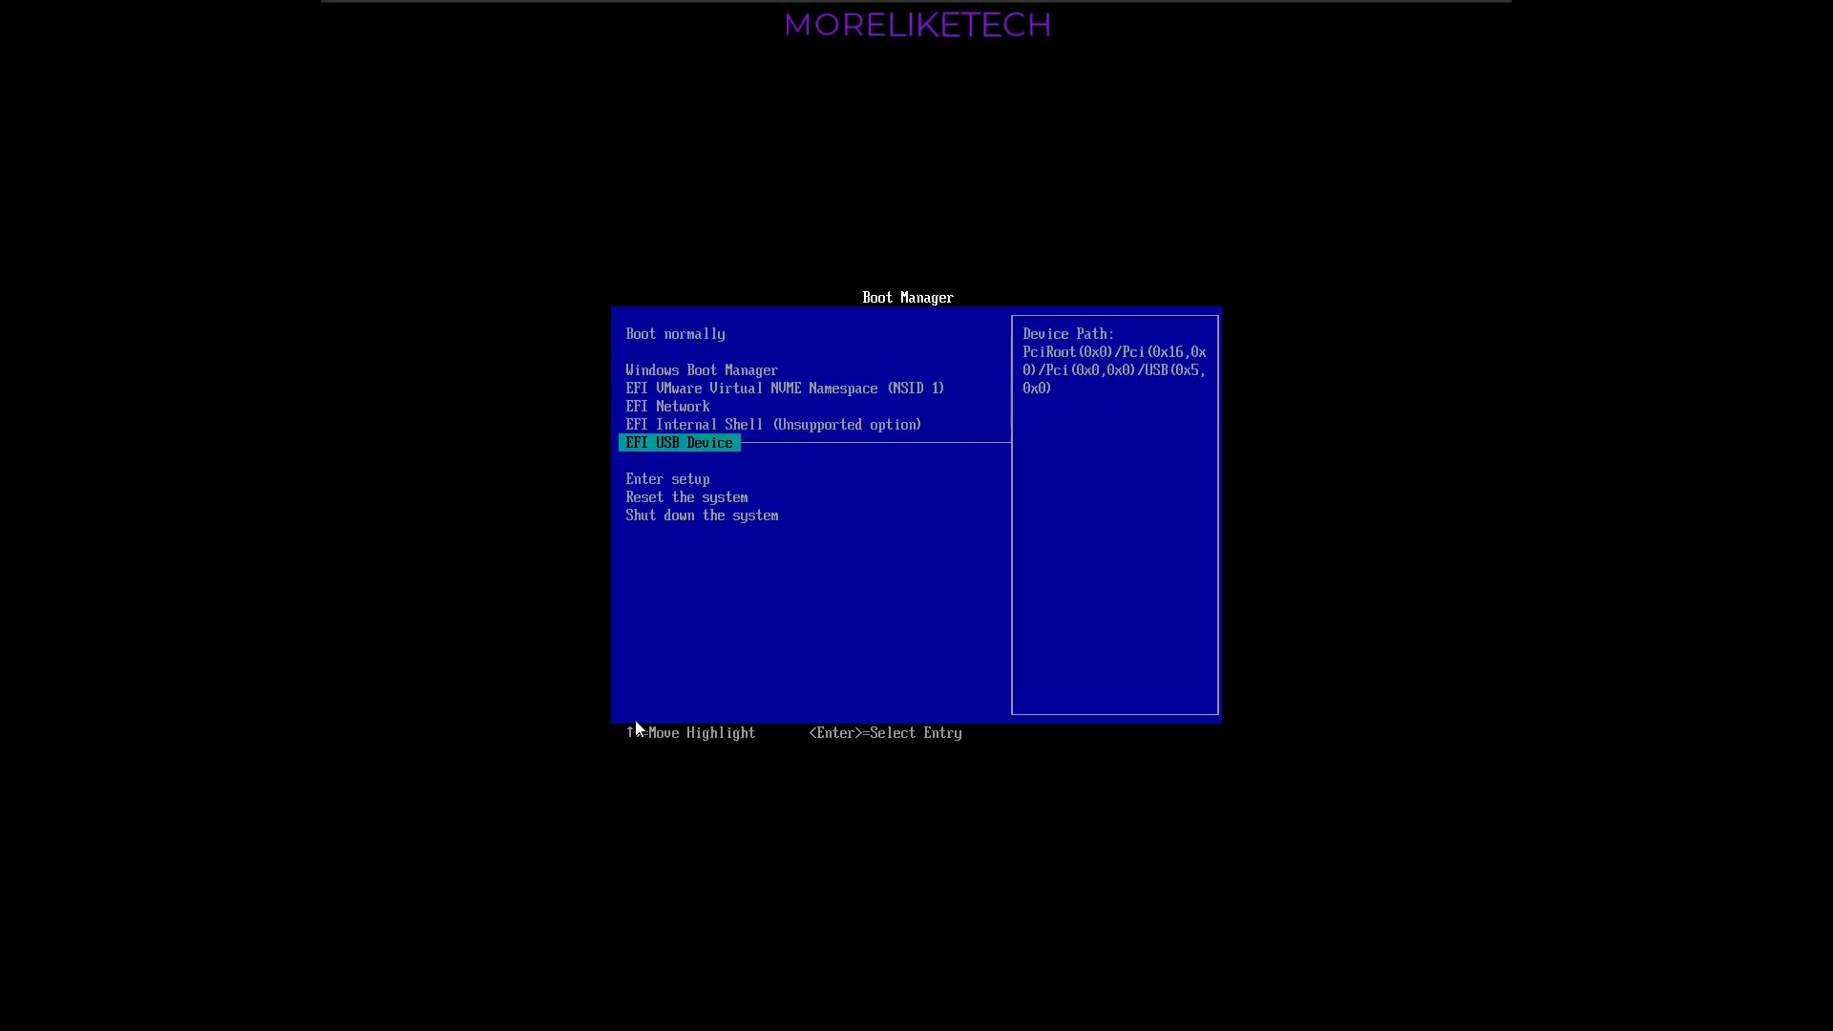
key(Return)
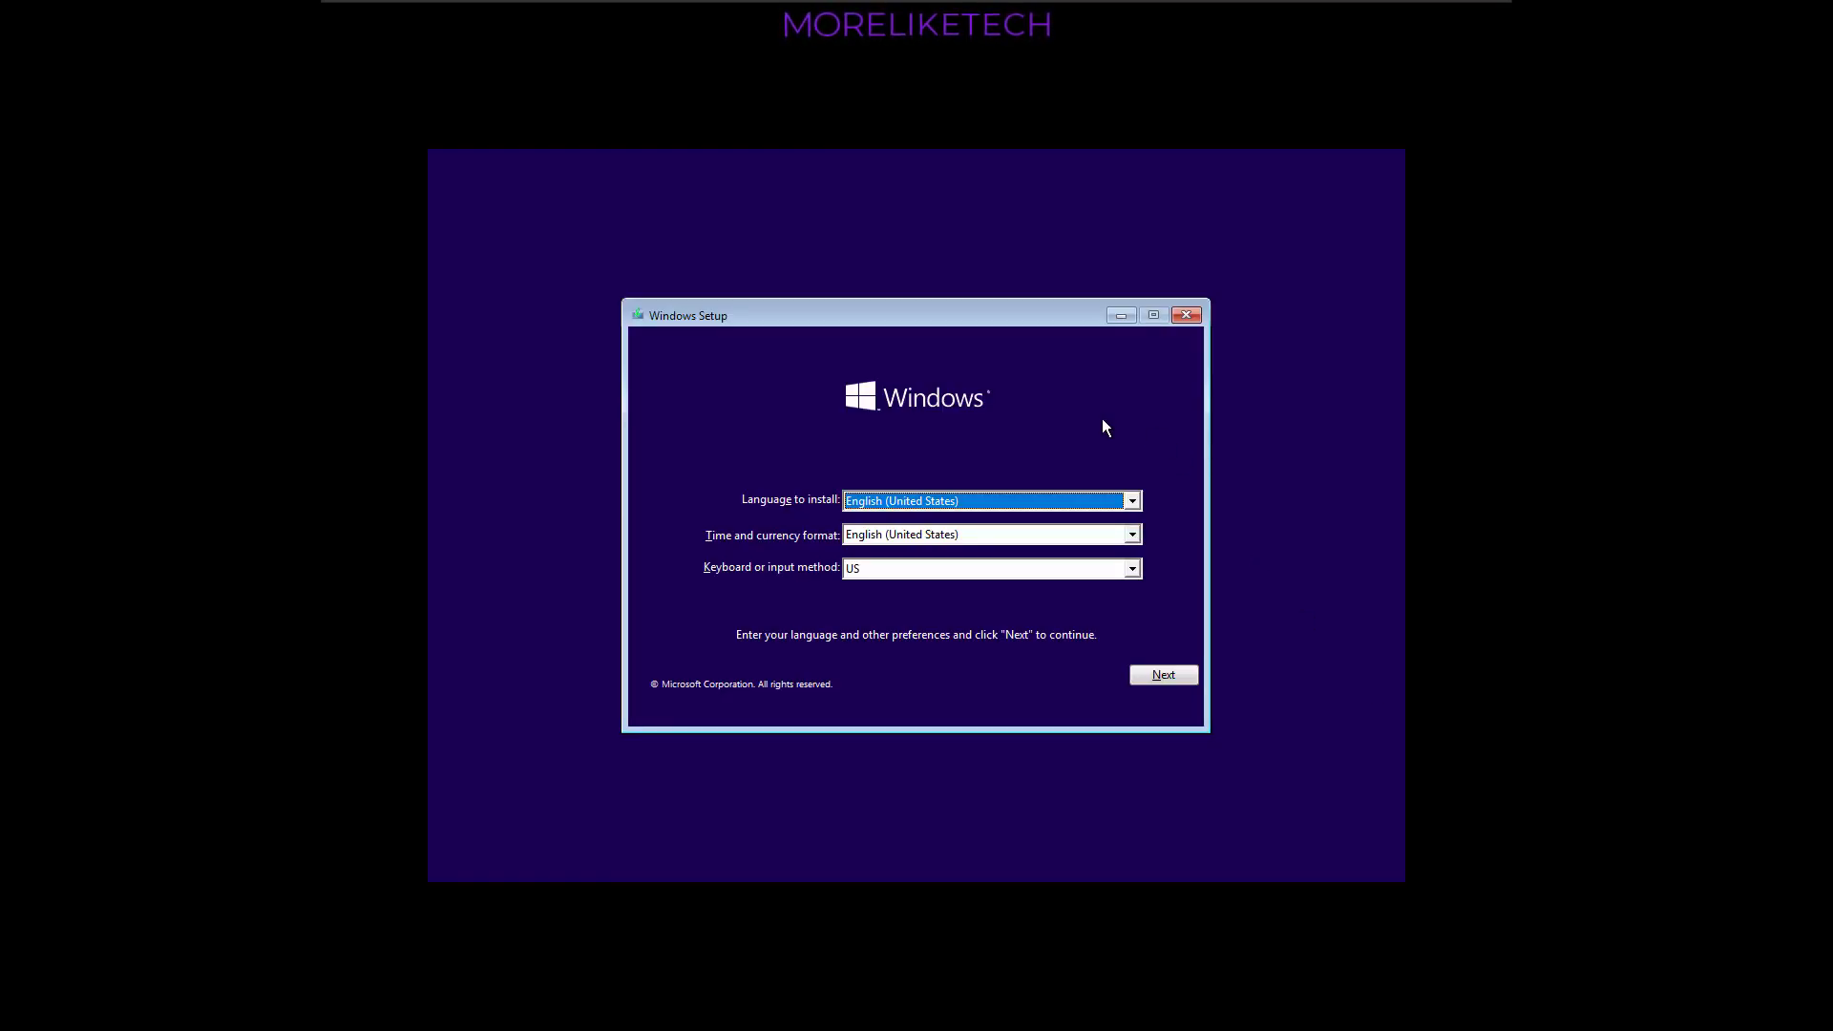
- Start the Windows installation with English (United States) and the US keyboard, and skip the product key
click(1159, 680)
click(942, 525)
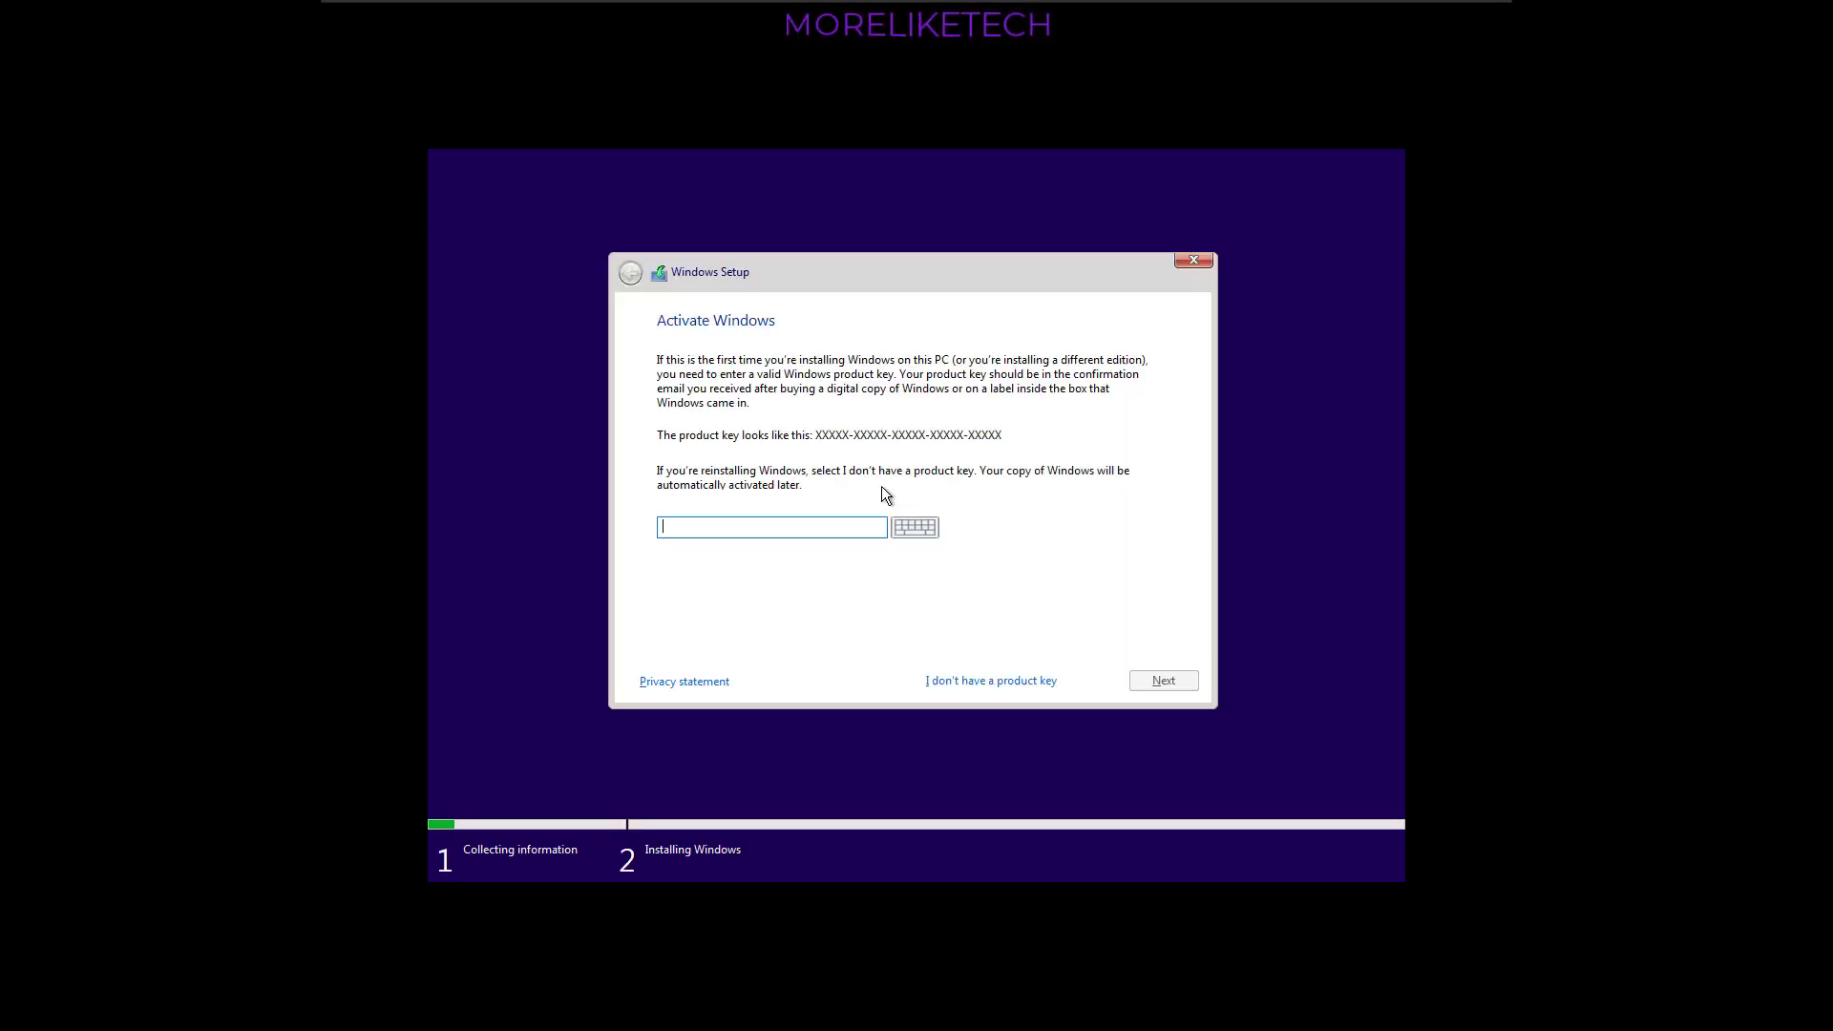
click(1015, 682)
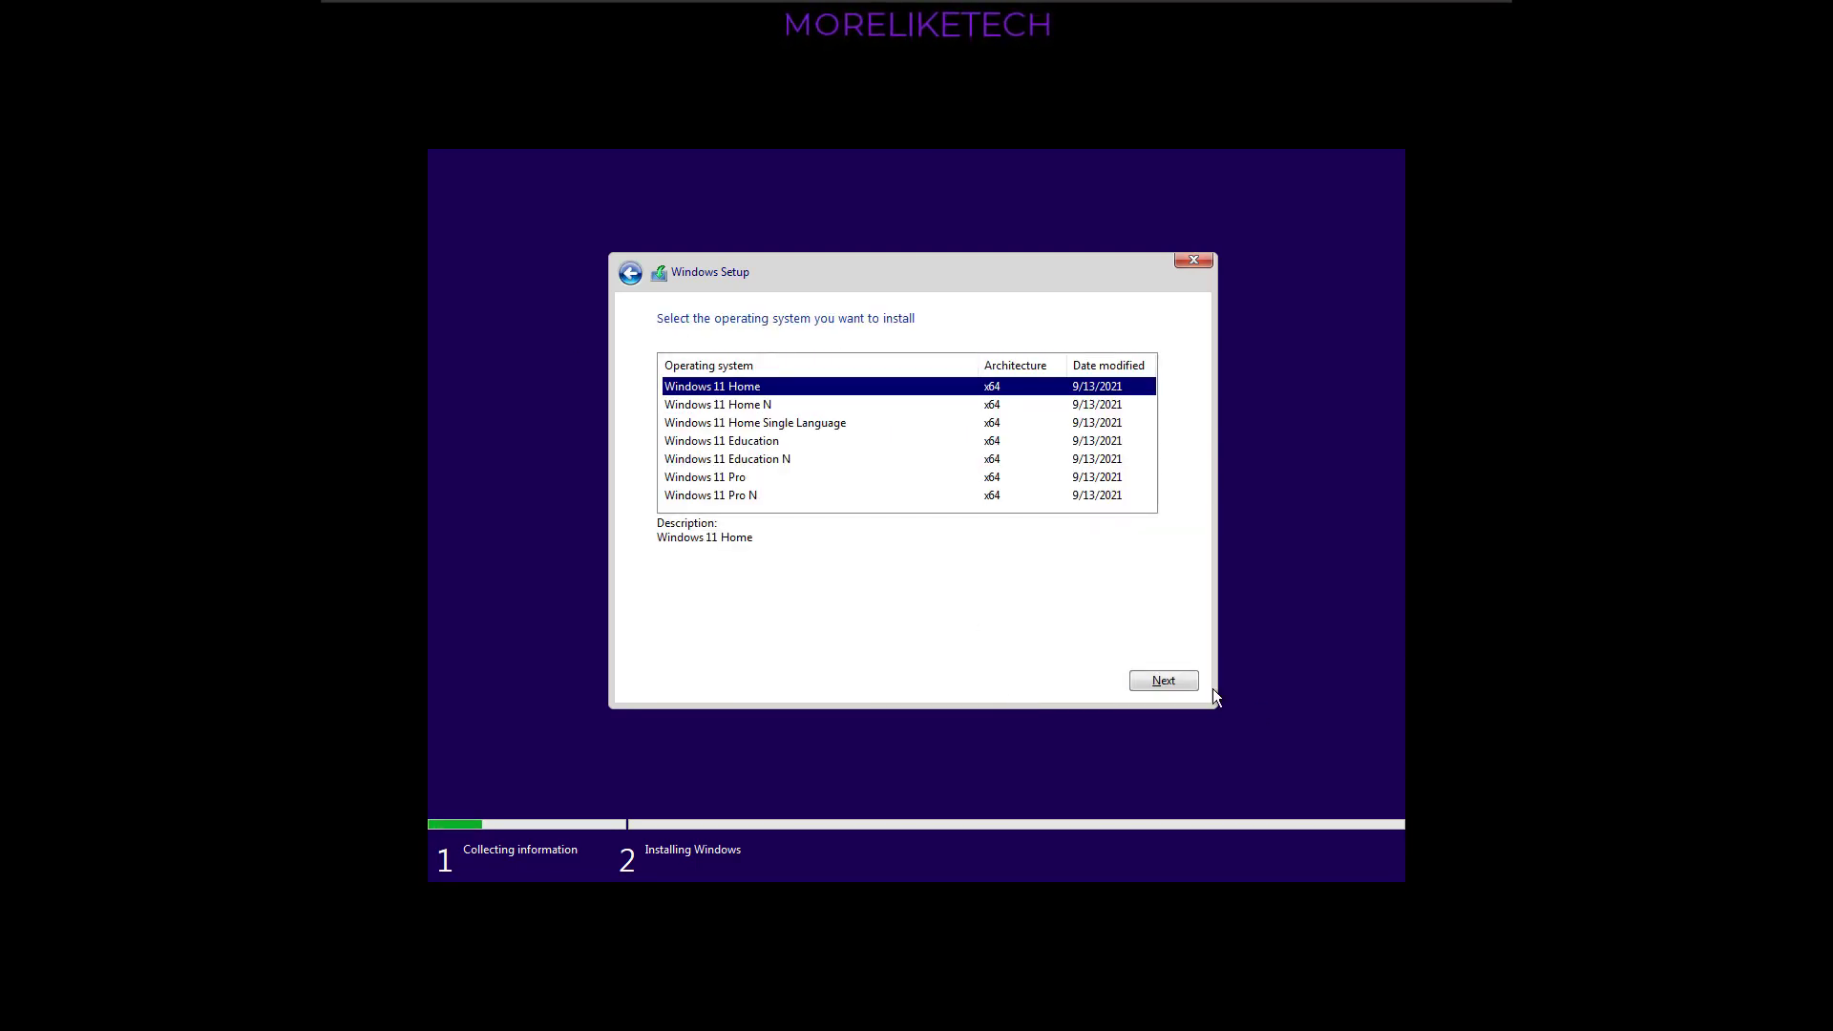
- Choose a custom, Windows-only installation of Windows 11 Home, accepting the license terms
click(1184, 678)
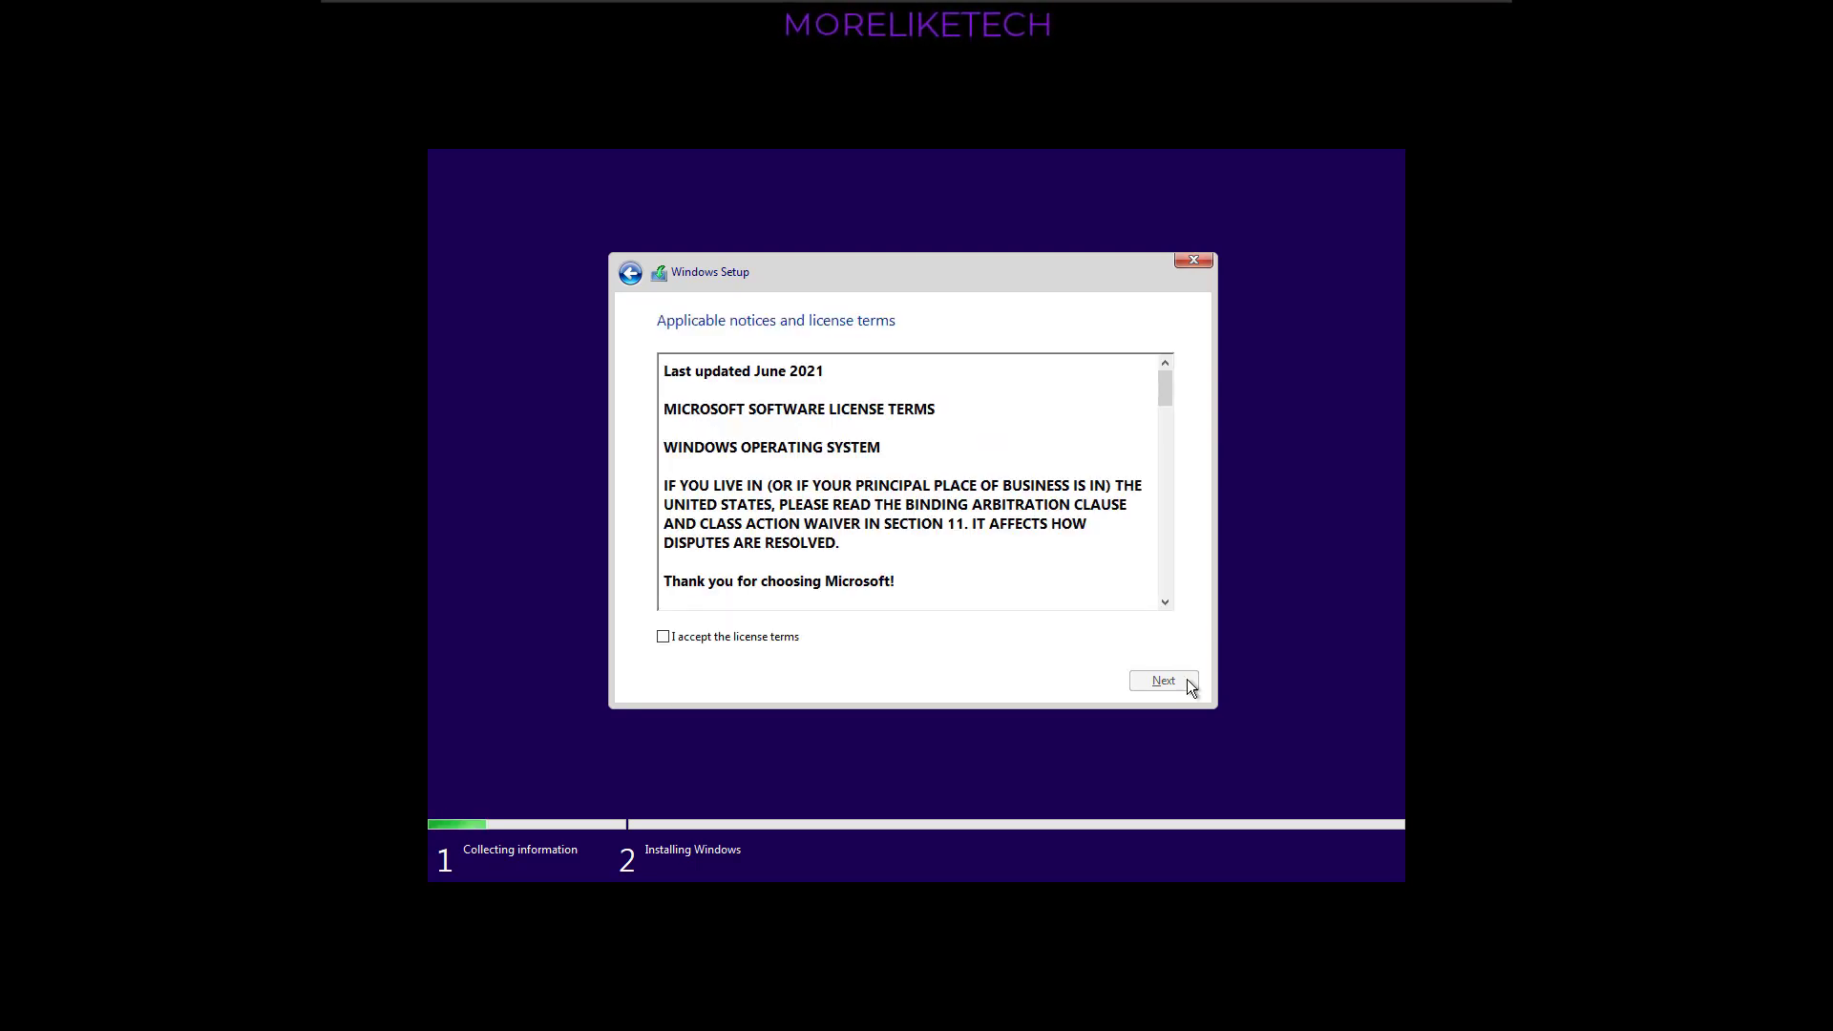
click(759, 640)
click(1157, 691)
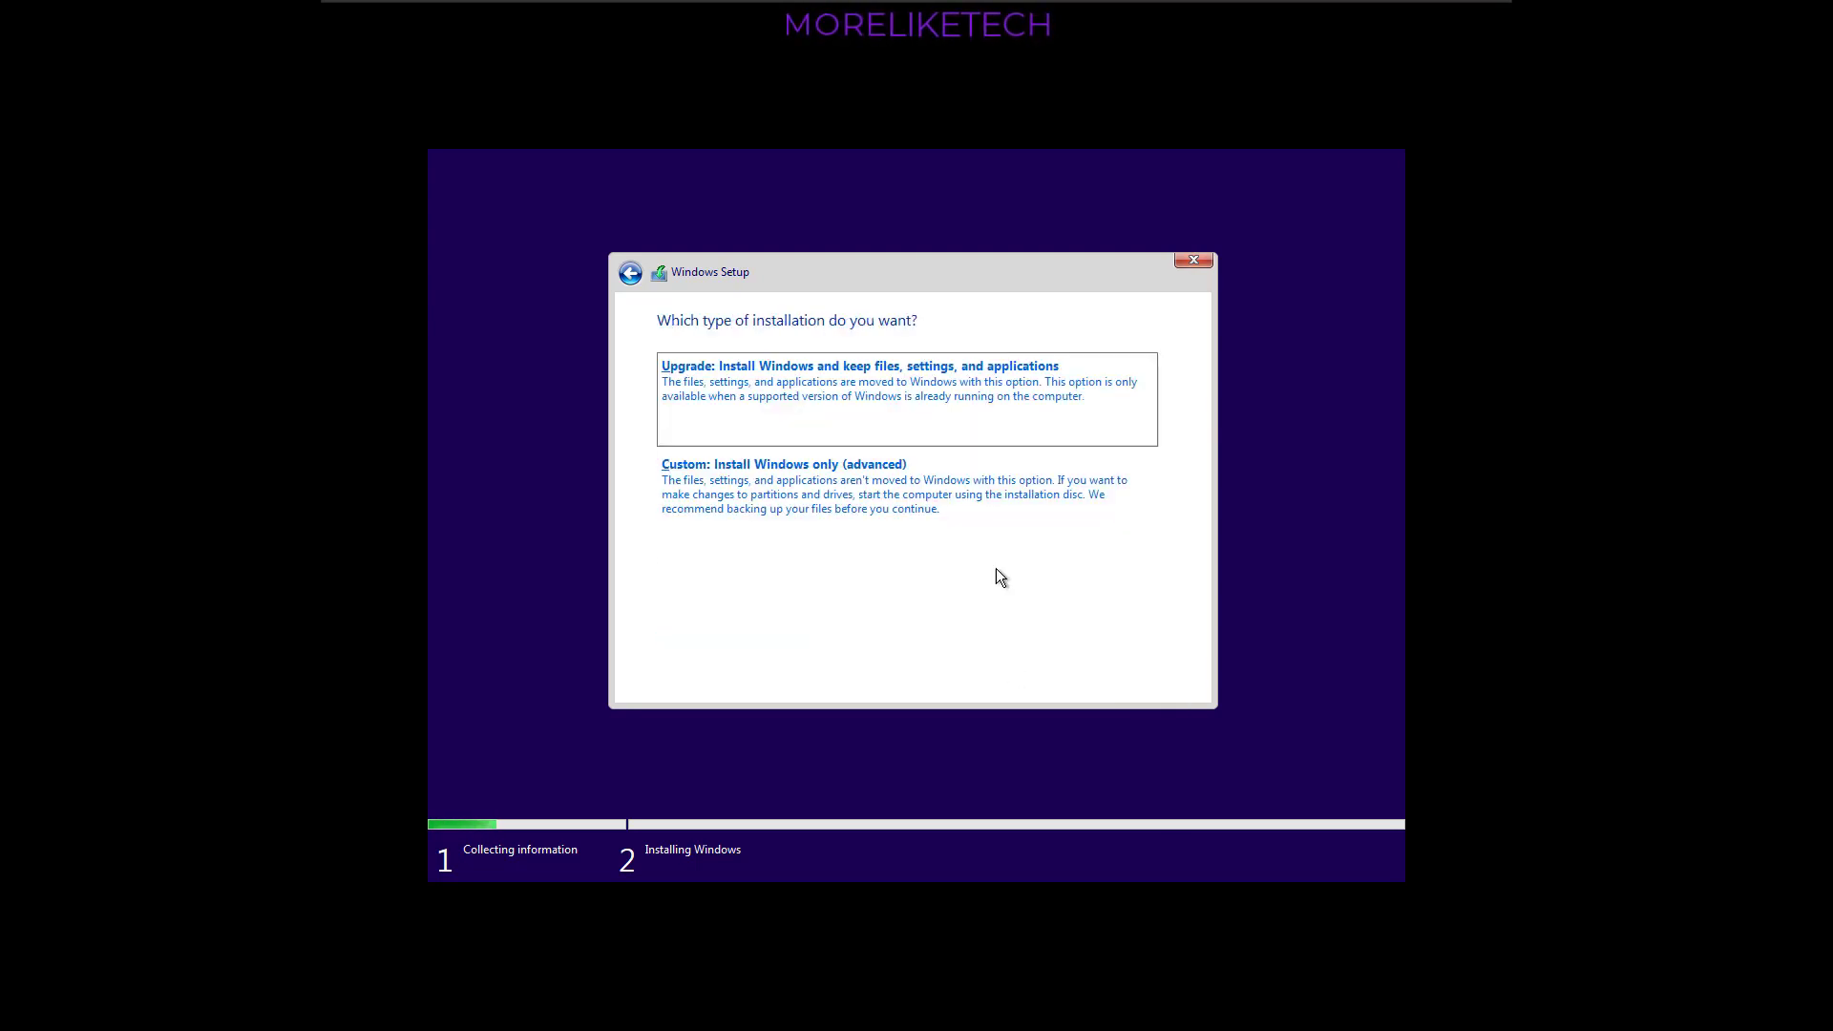
click(806, 485)
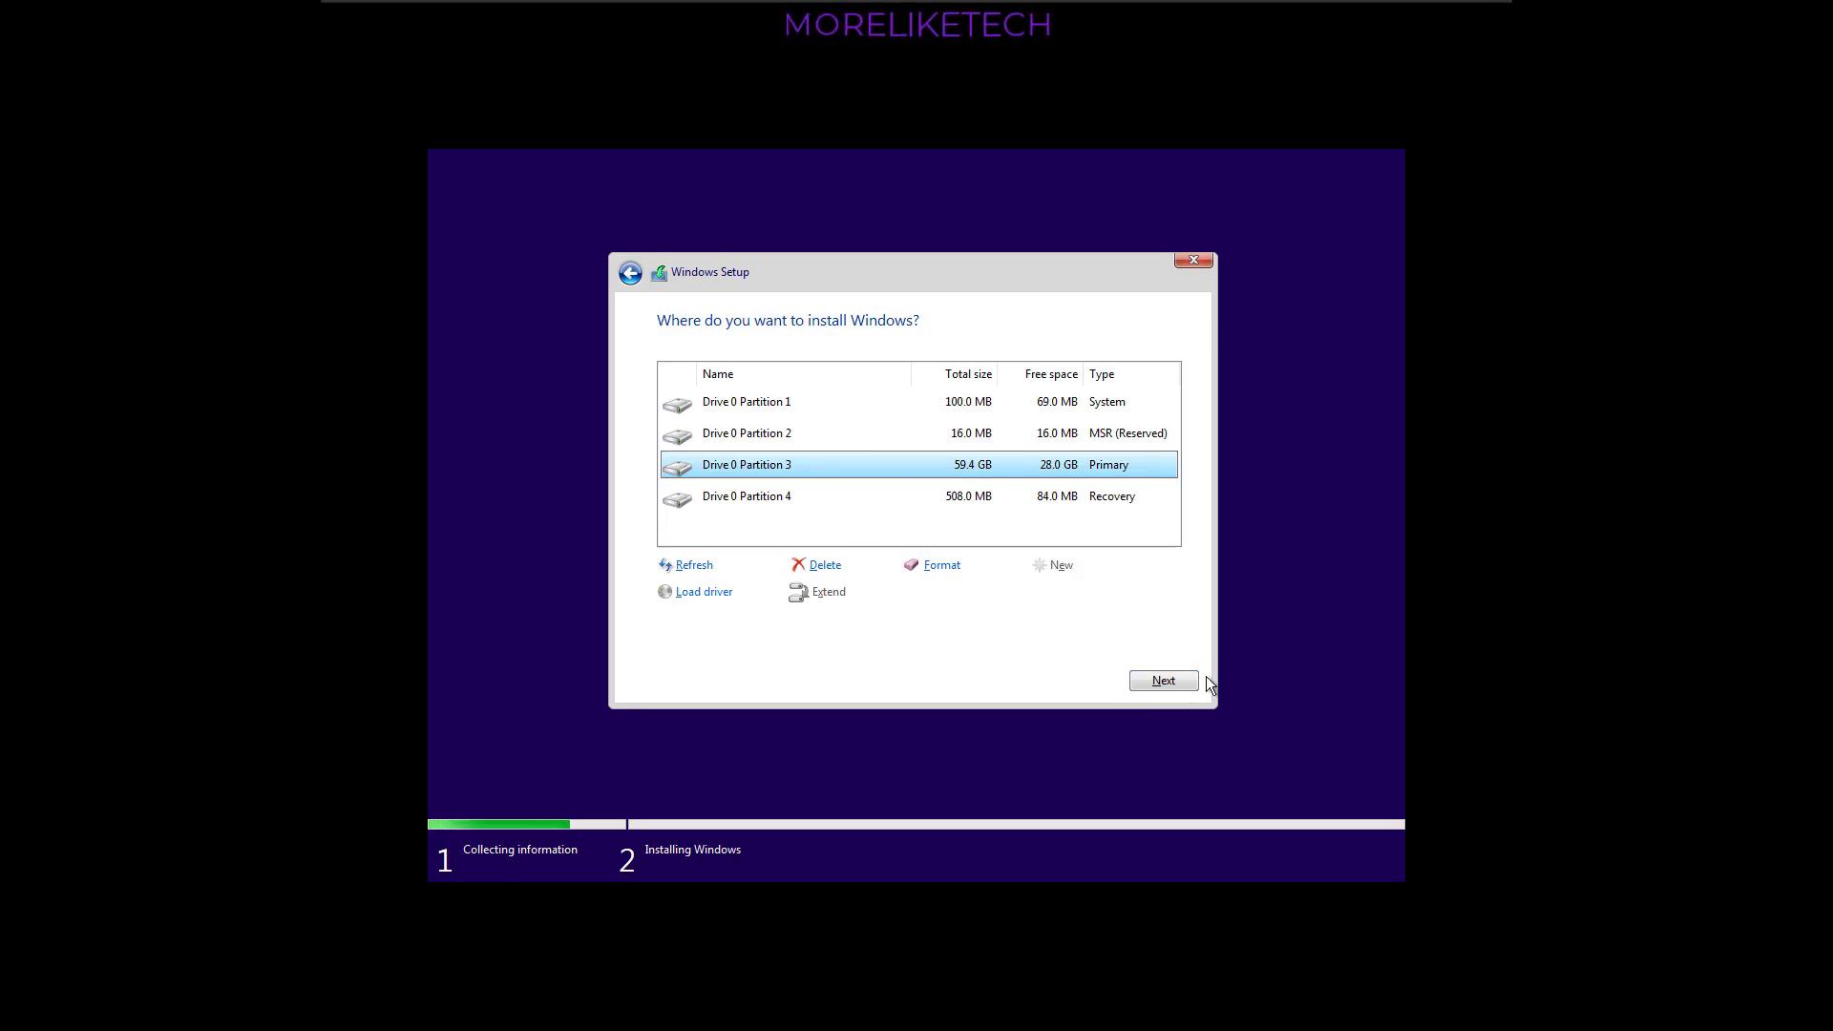
- Request formatting of Drive 0 Partition 3, decline it, and cancel the Windows installation
click(939, 568)
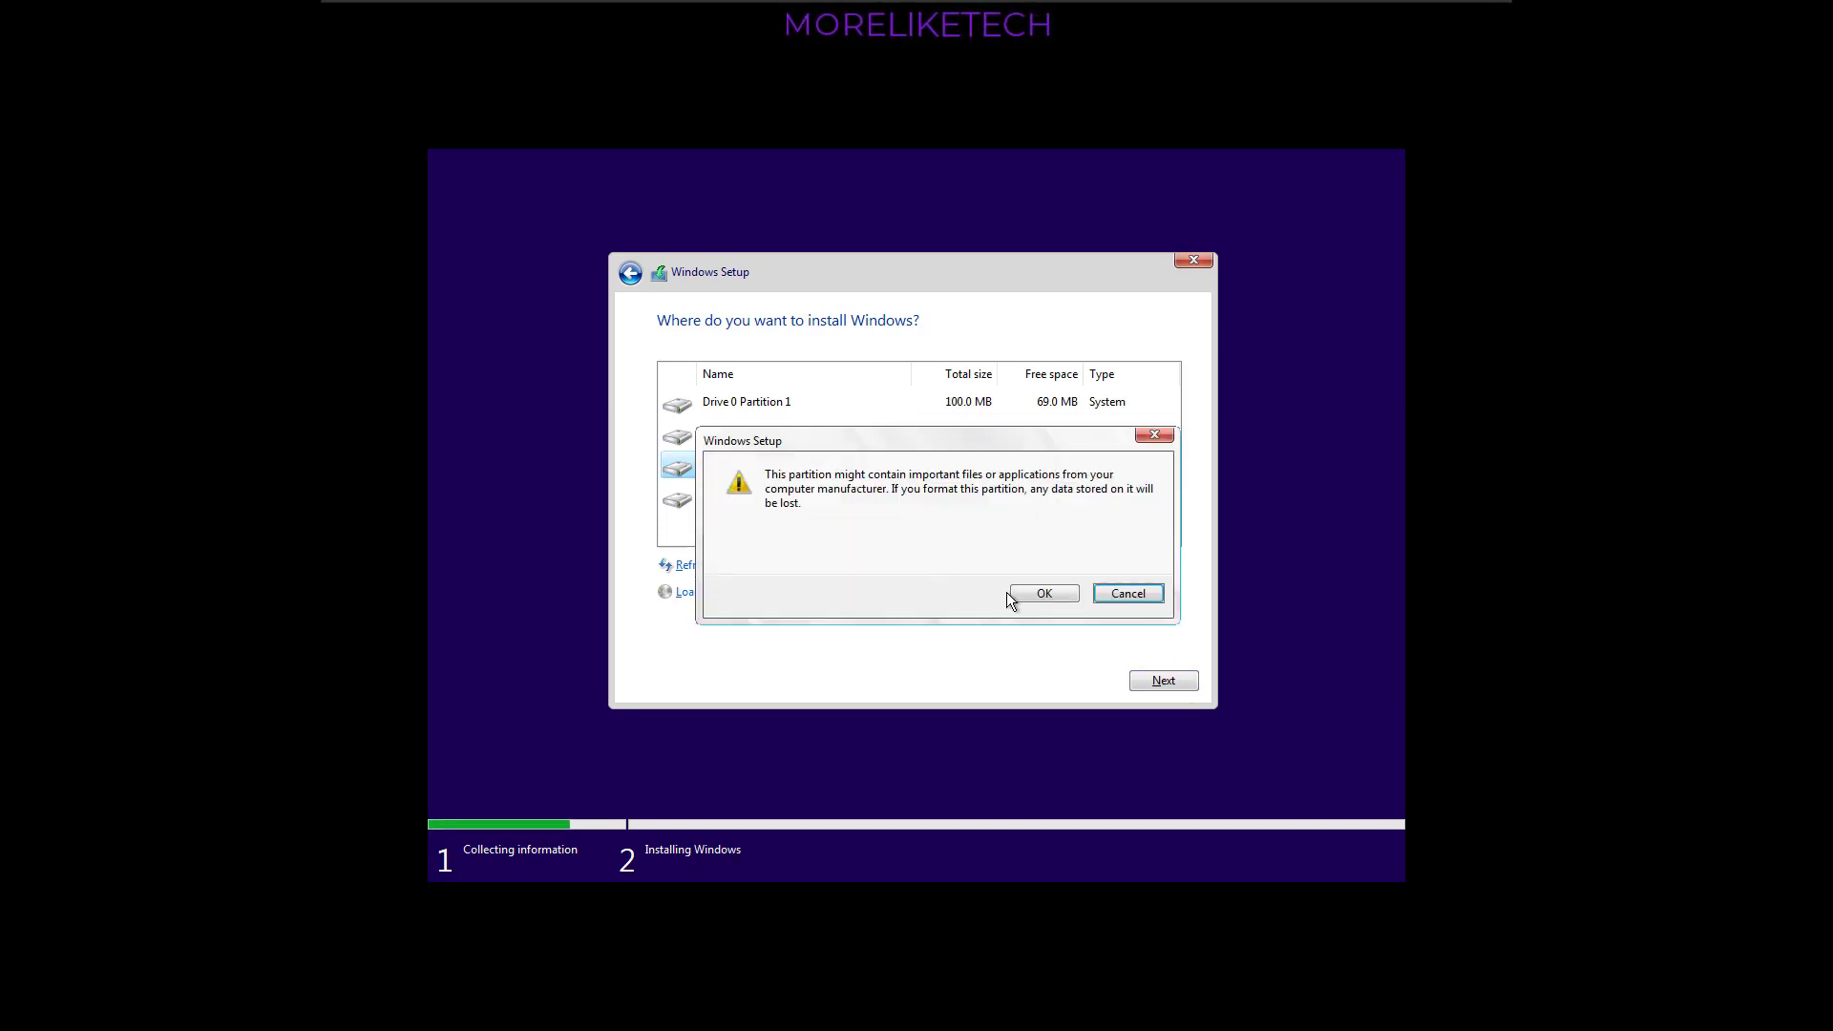
click(1132, 602)
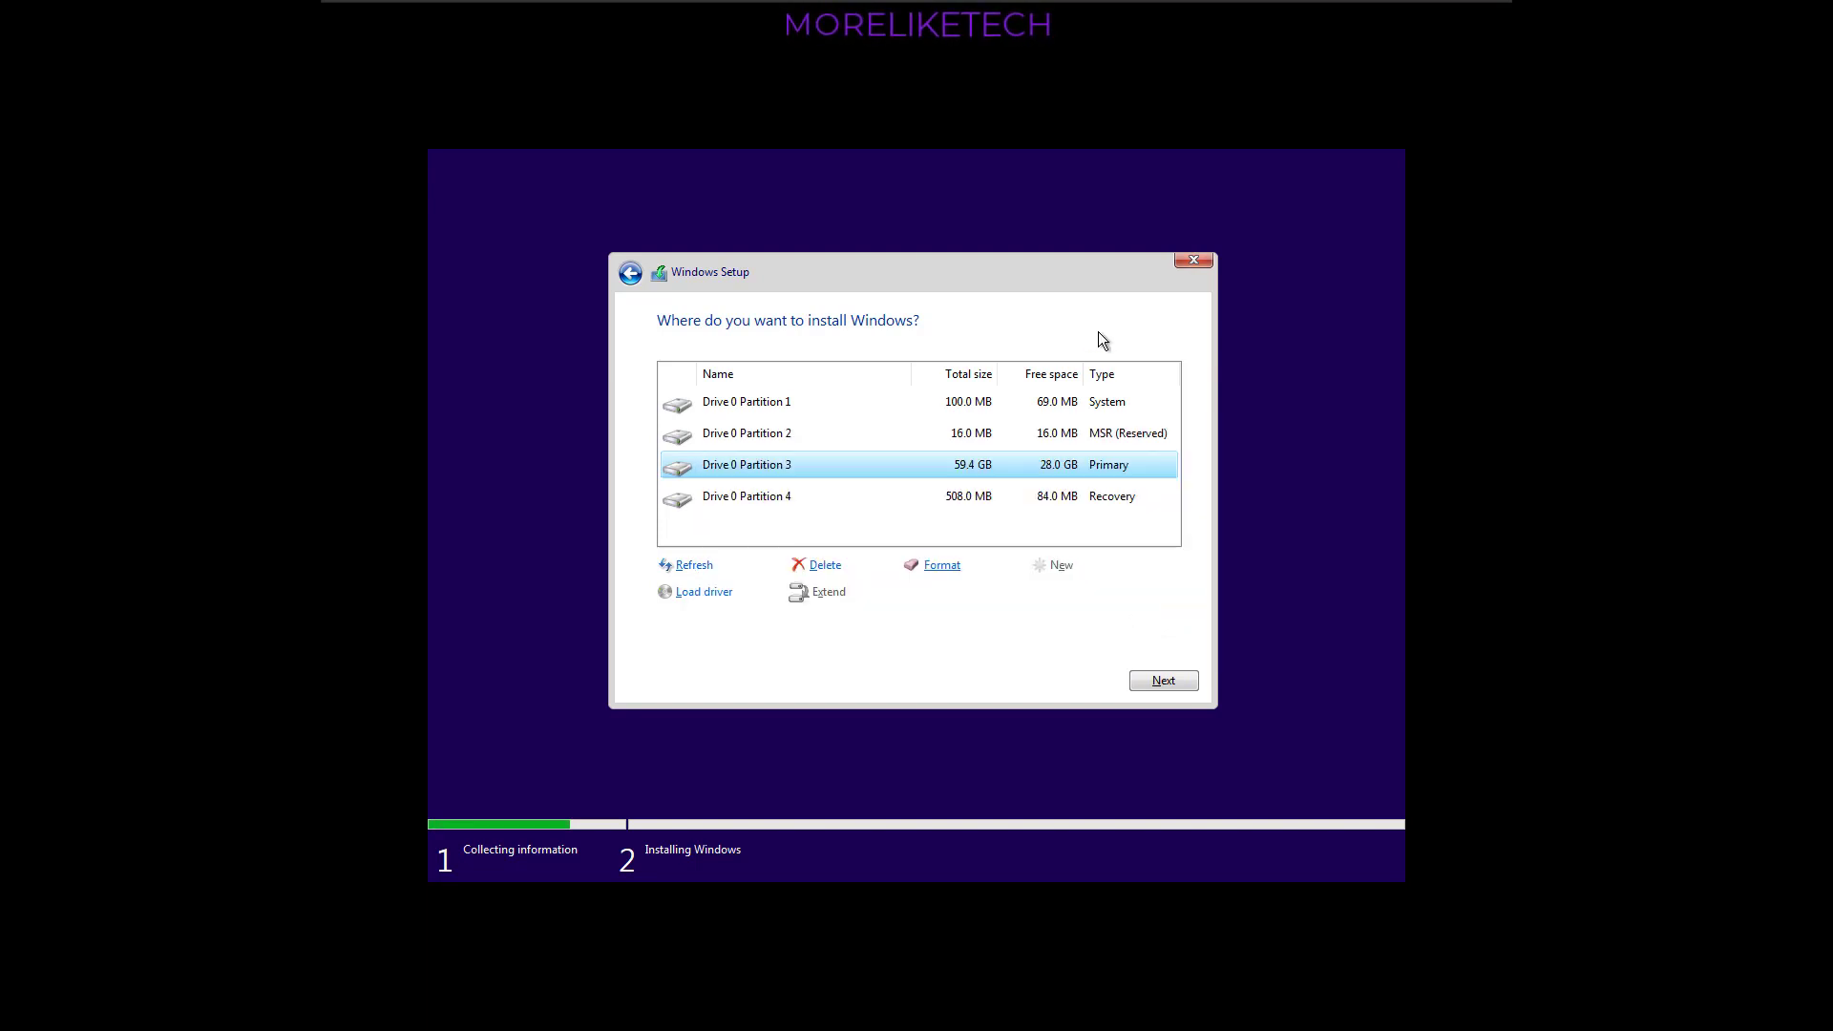
click(1194, 259)
click(1044, 593)
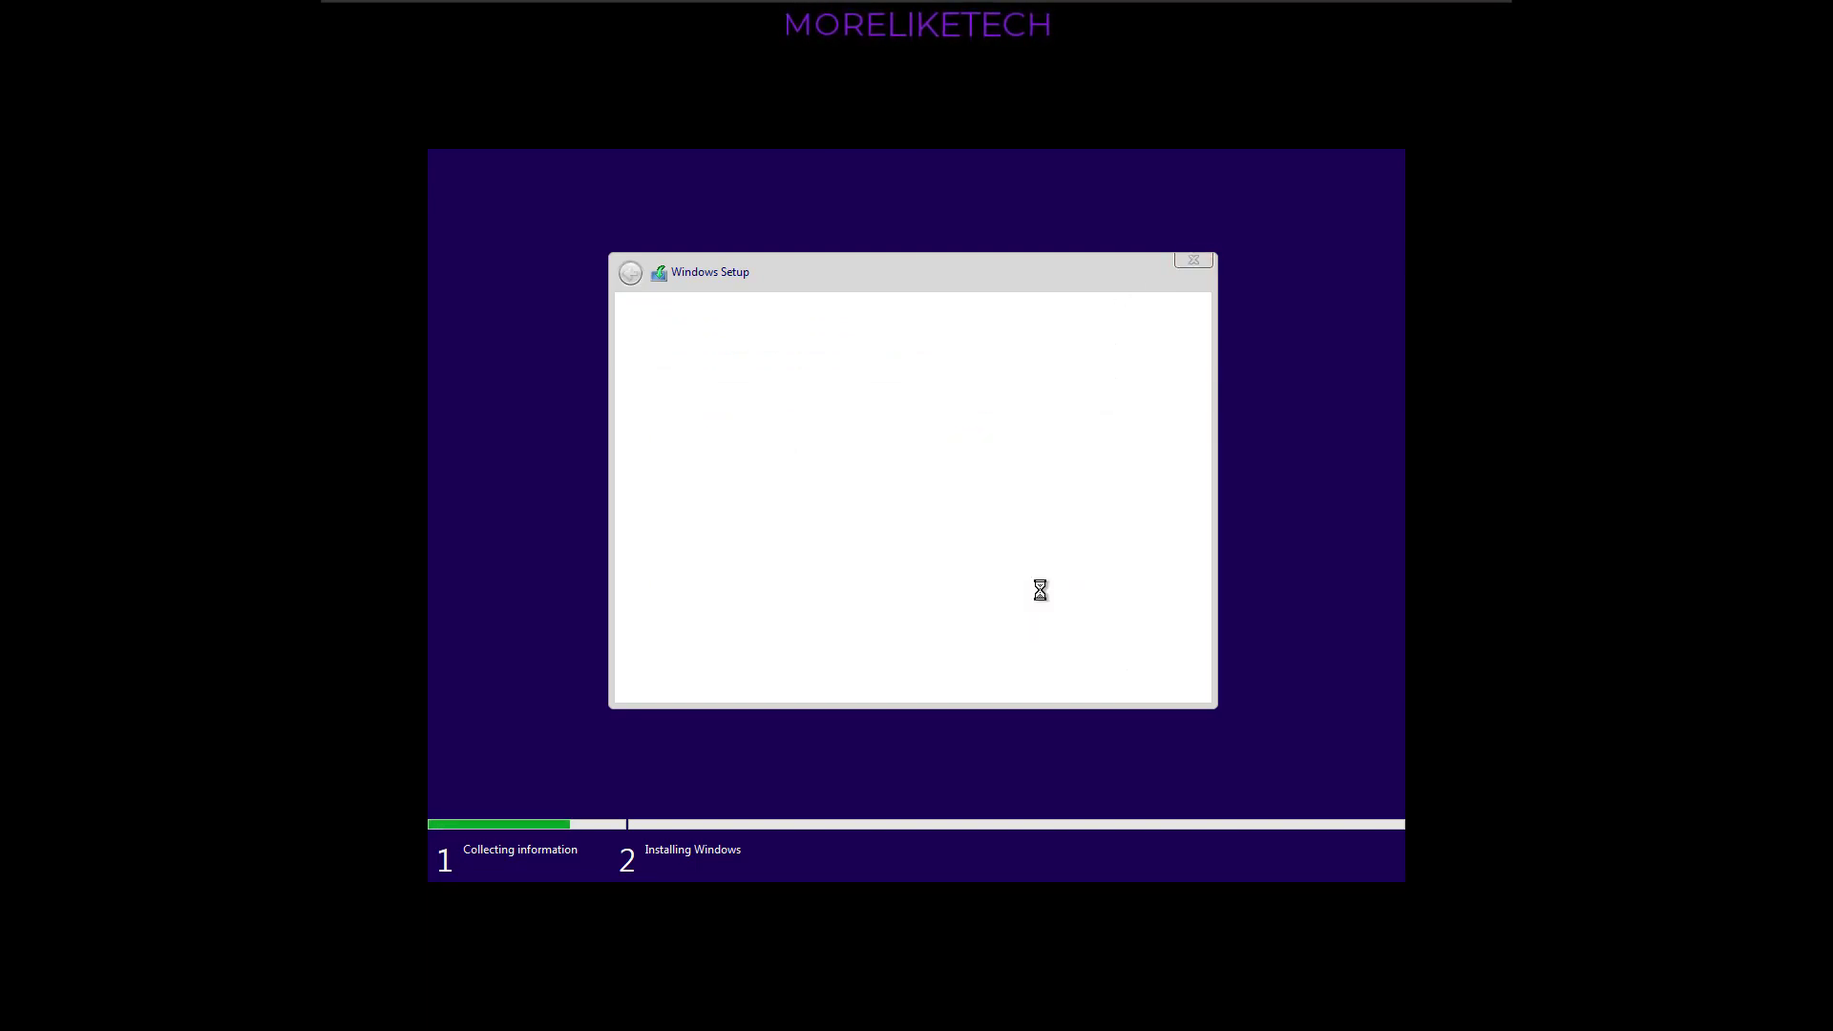